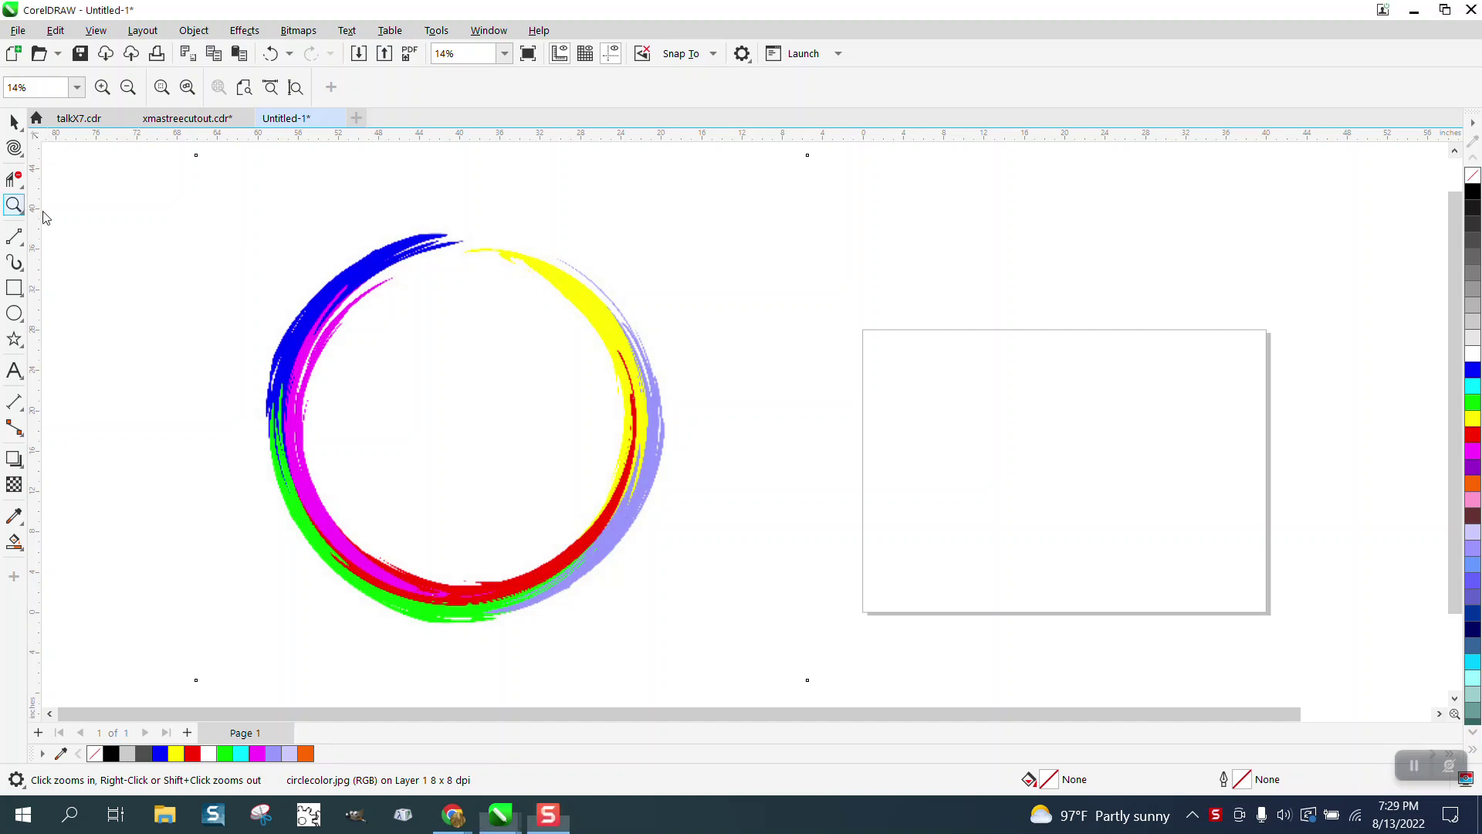
Select the circlecolor.jpg image and move it higher beside the page
drag(517, 246, 711, 424)
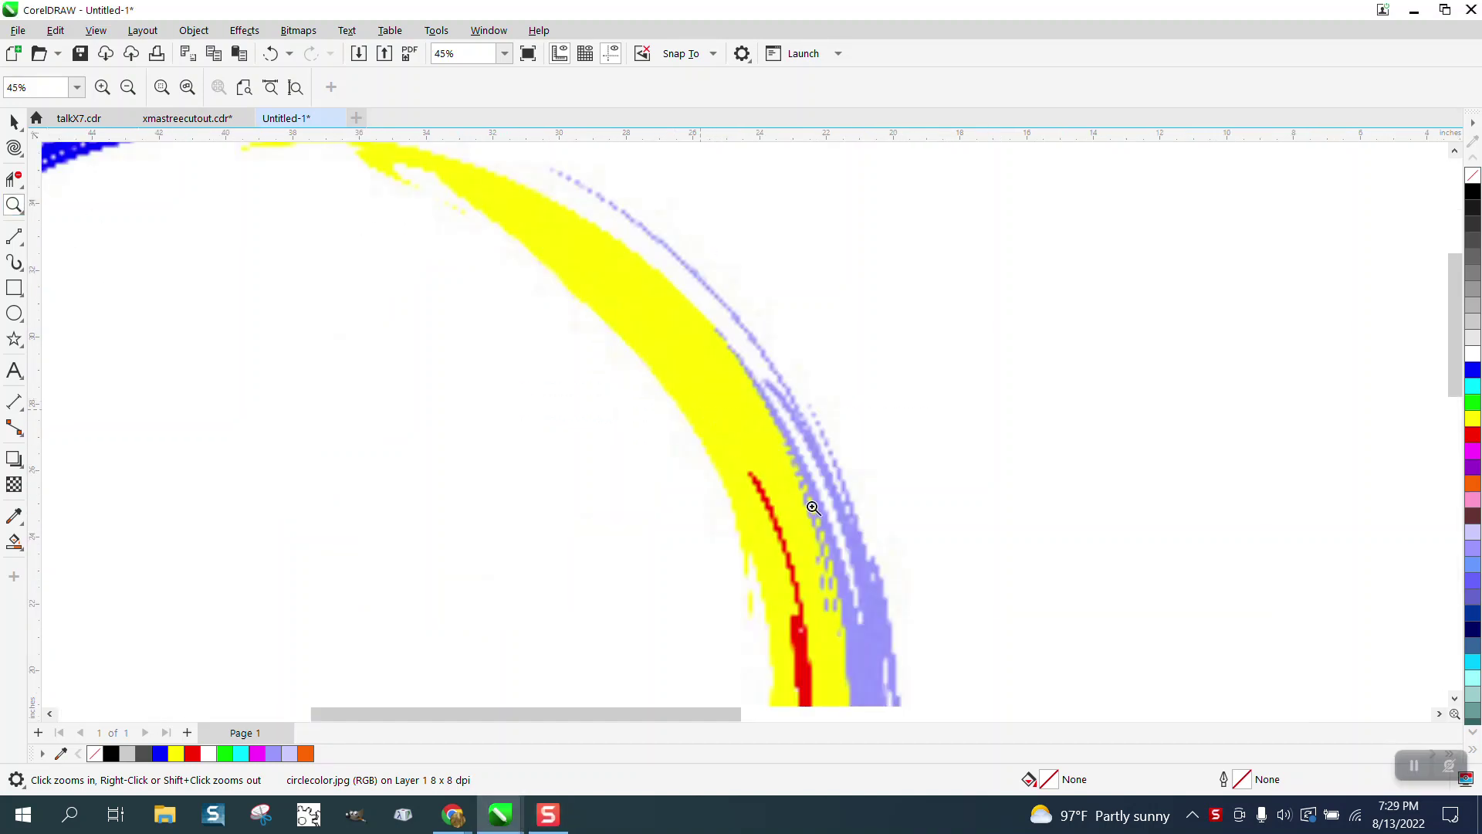
scroll(754, 473, up, 2)
scroll(424, 383, down, 5)
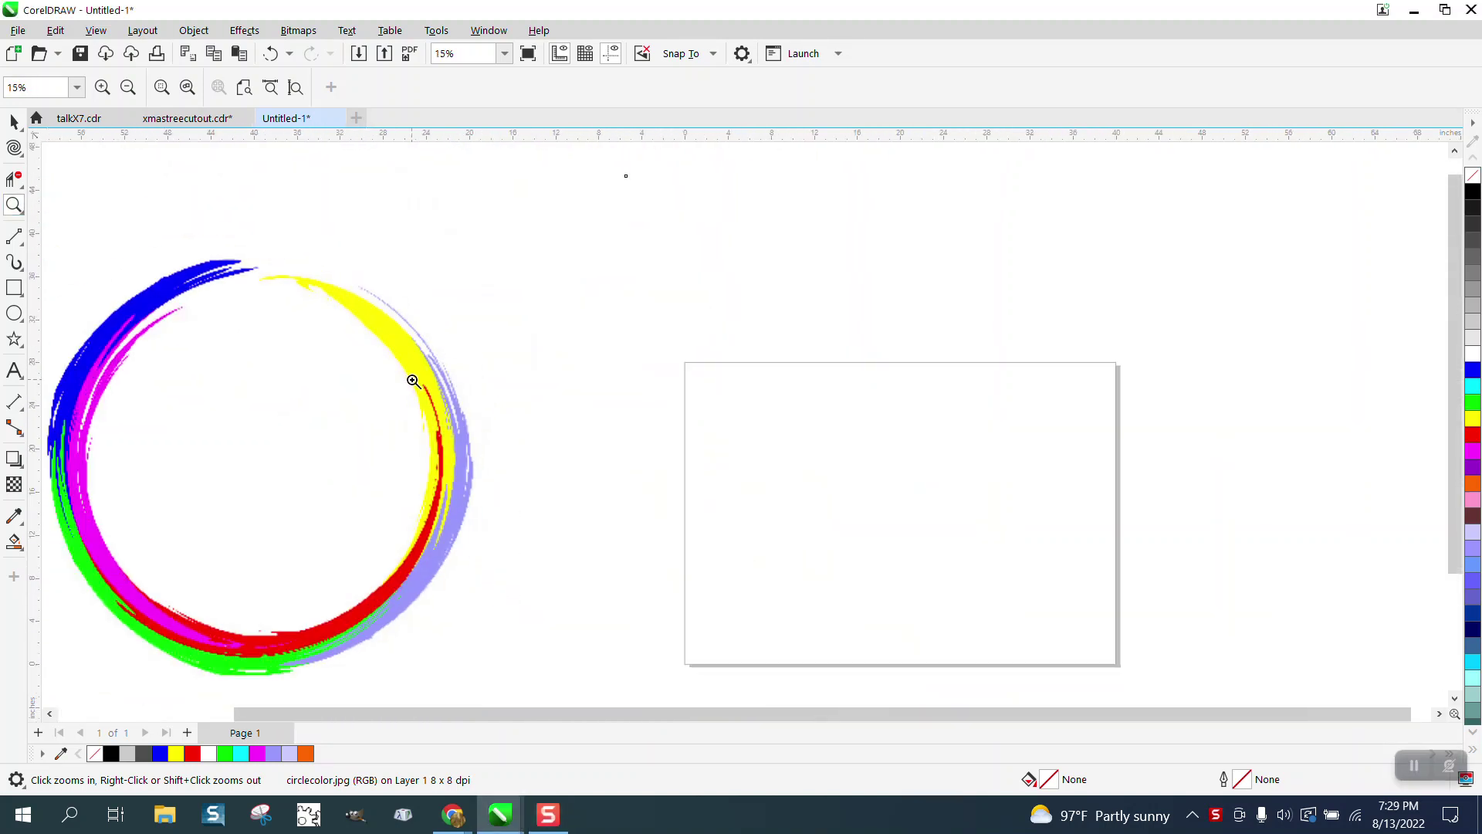
scroll(412, 381, down, 1)
click(14, 121)
click(221, 242)
drag(324, 407, 322, 365)
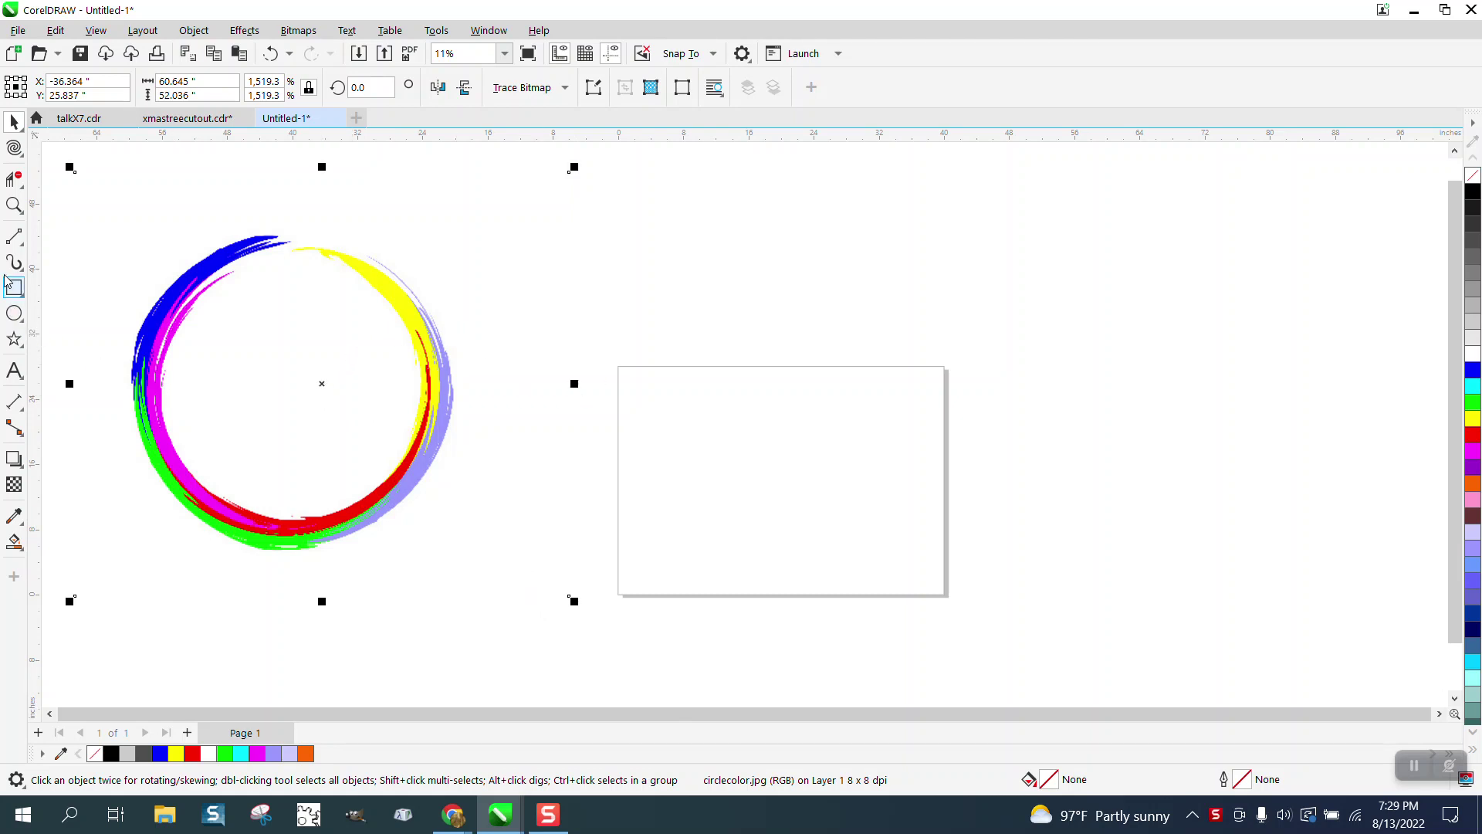
Examine up close the ends of the blue and yellow strokes at the top of the color circle
click(14, 205)
drag(221, 237, 354, 283)
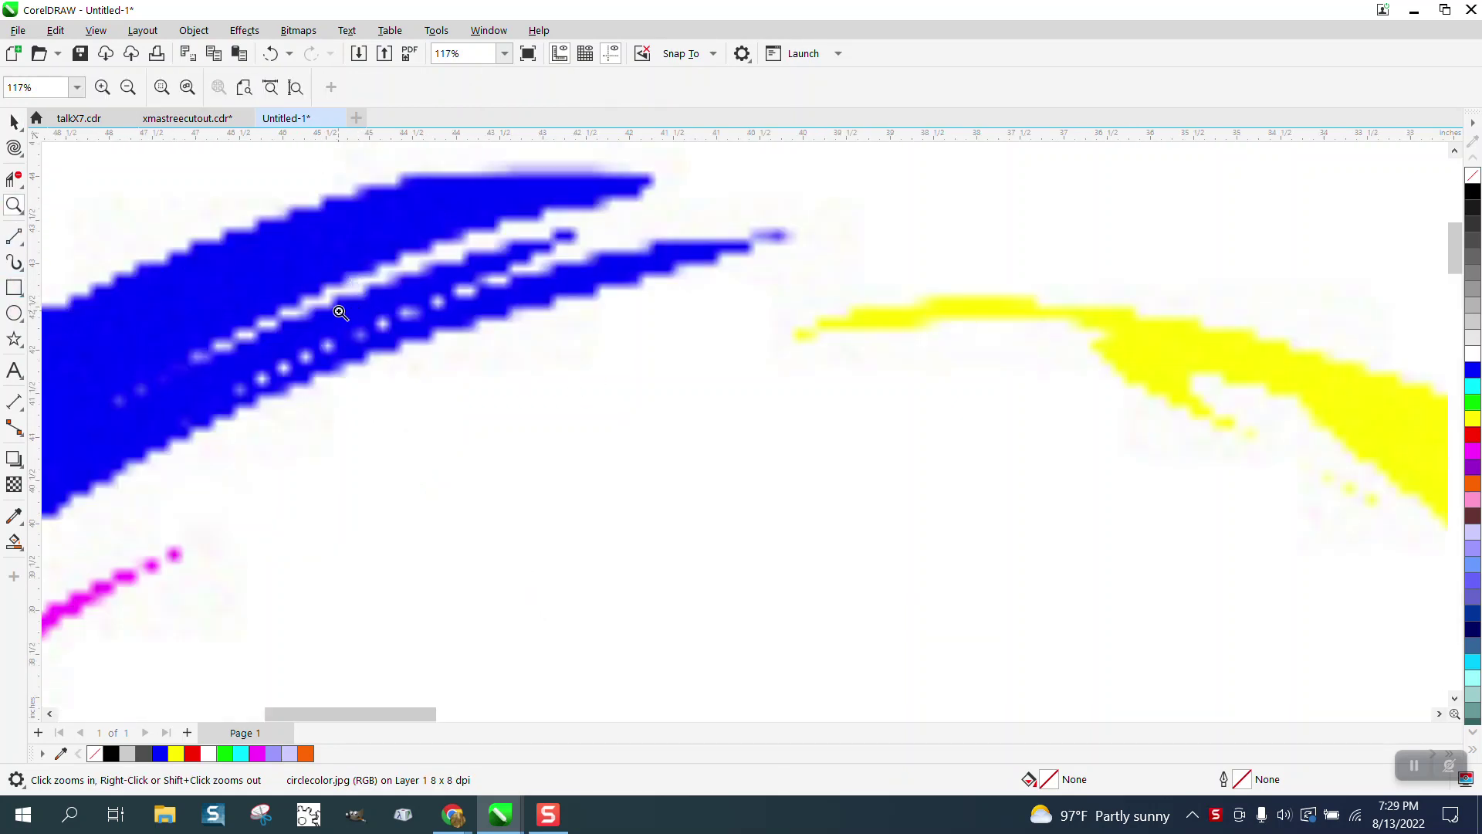
right_click(339, 314)
right_click(338, 315)
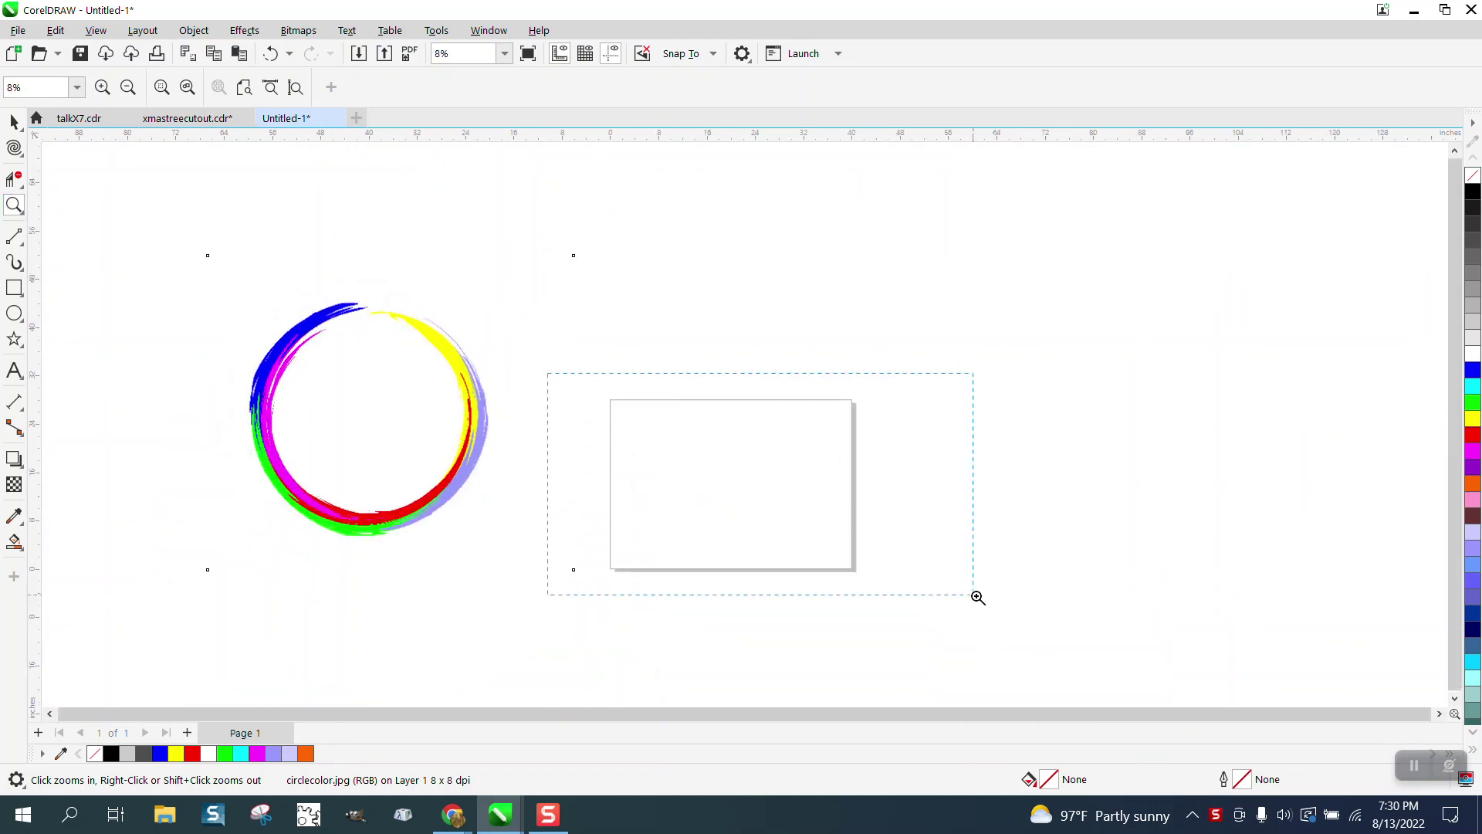
Draw a square in the upper-left part of the page and set its size to 3 by 3 inches
drag(962, 588, 962, 588)
click(14, 288)
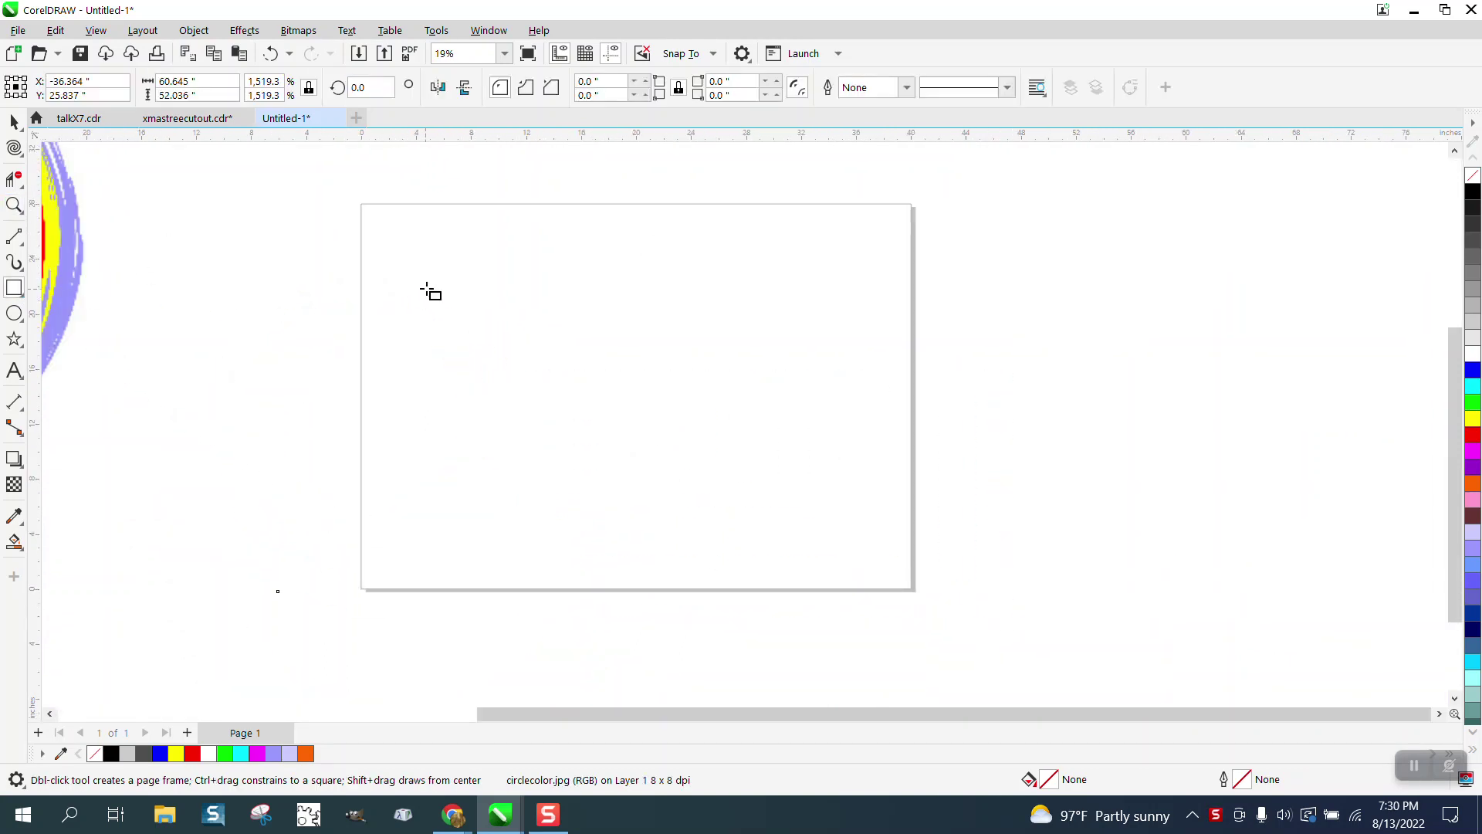
drag(461, 284, 506, 329)
click(211, 81)
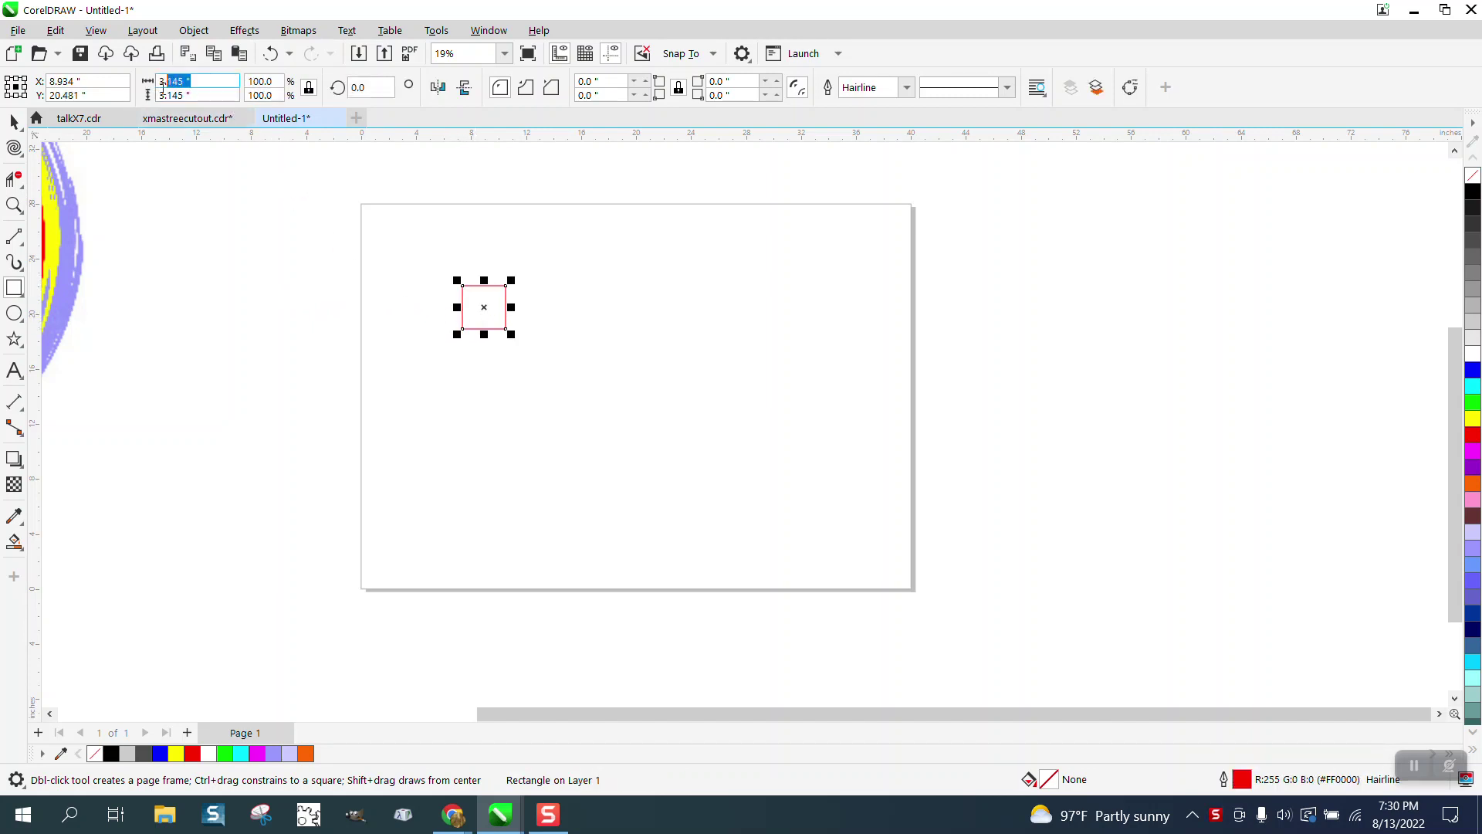
text(3)
key(Return)
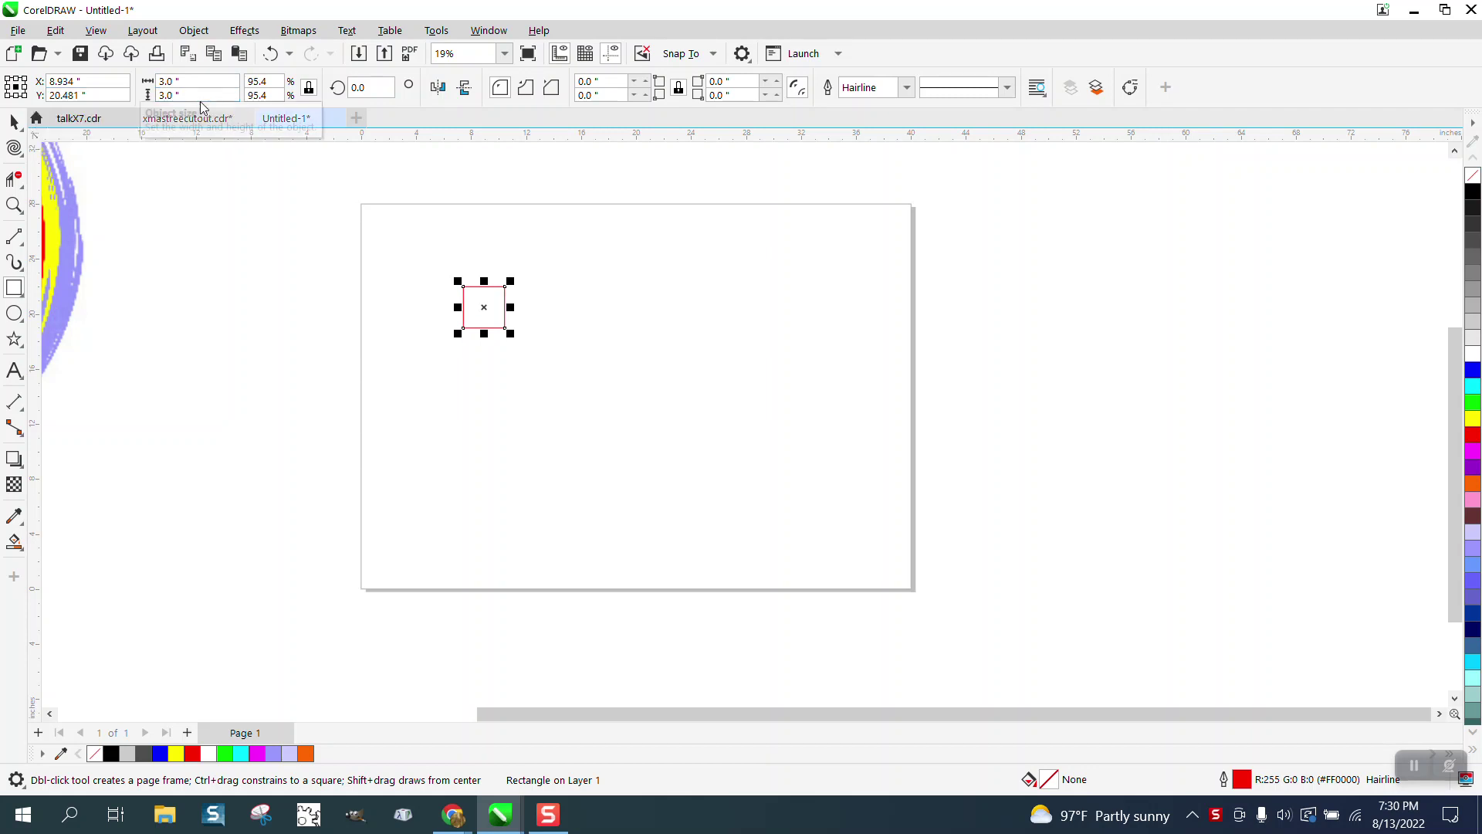
Set the nudge distance to 3 inches and duplicate the square rightward into a row of four adjoining squares
click(14, 121)
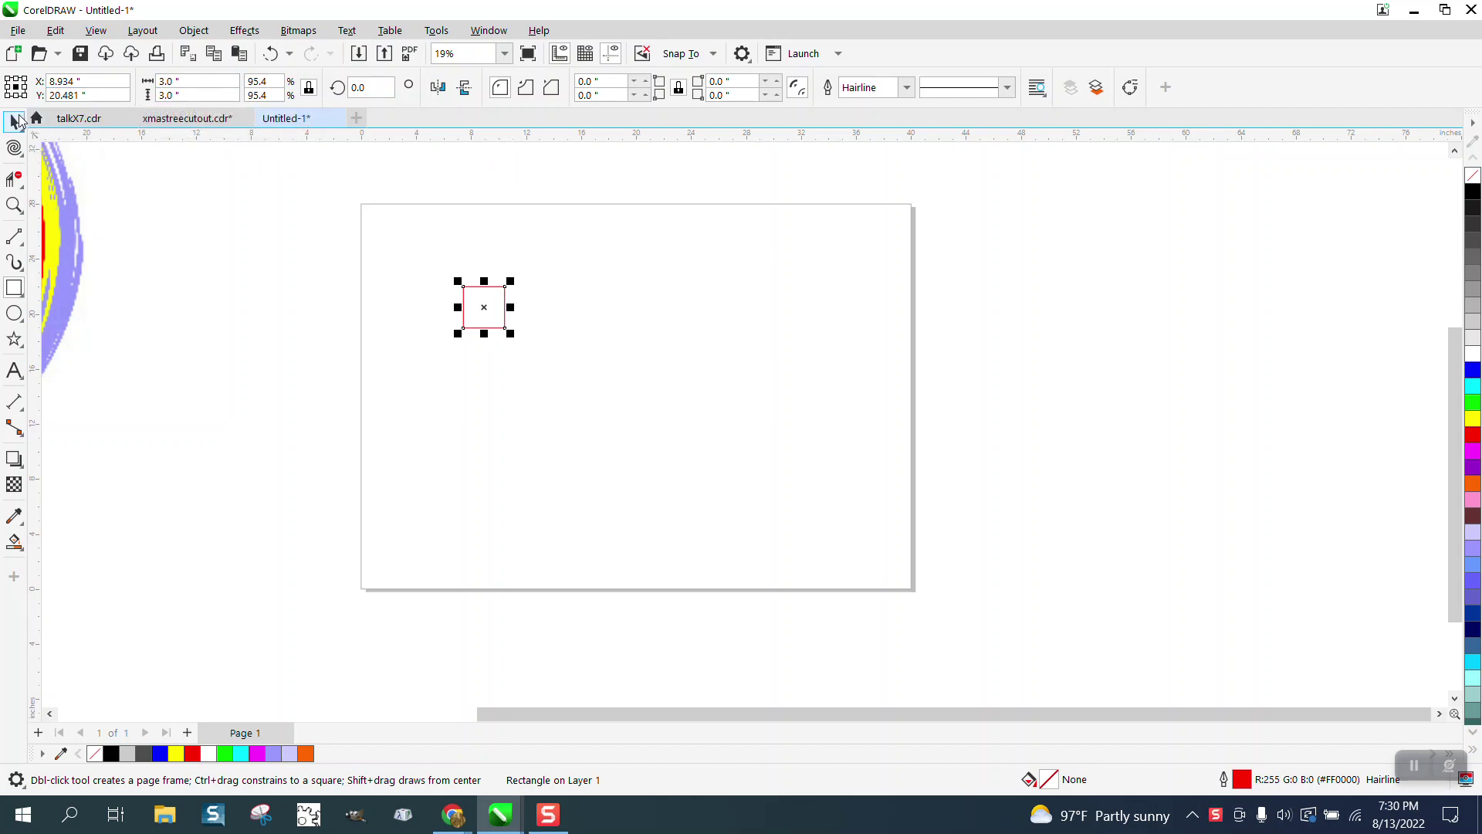
click(619, 164)
click(623, 91)
text(1)
click(500, 331)
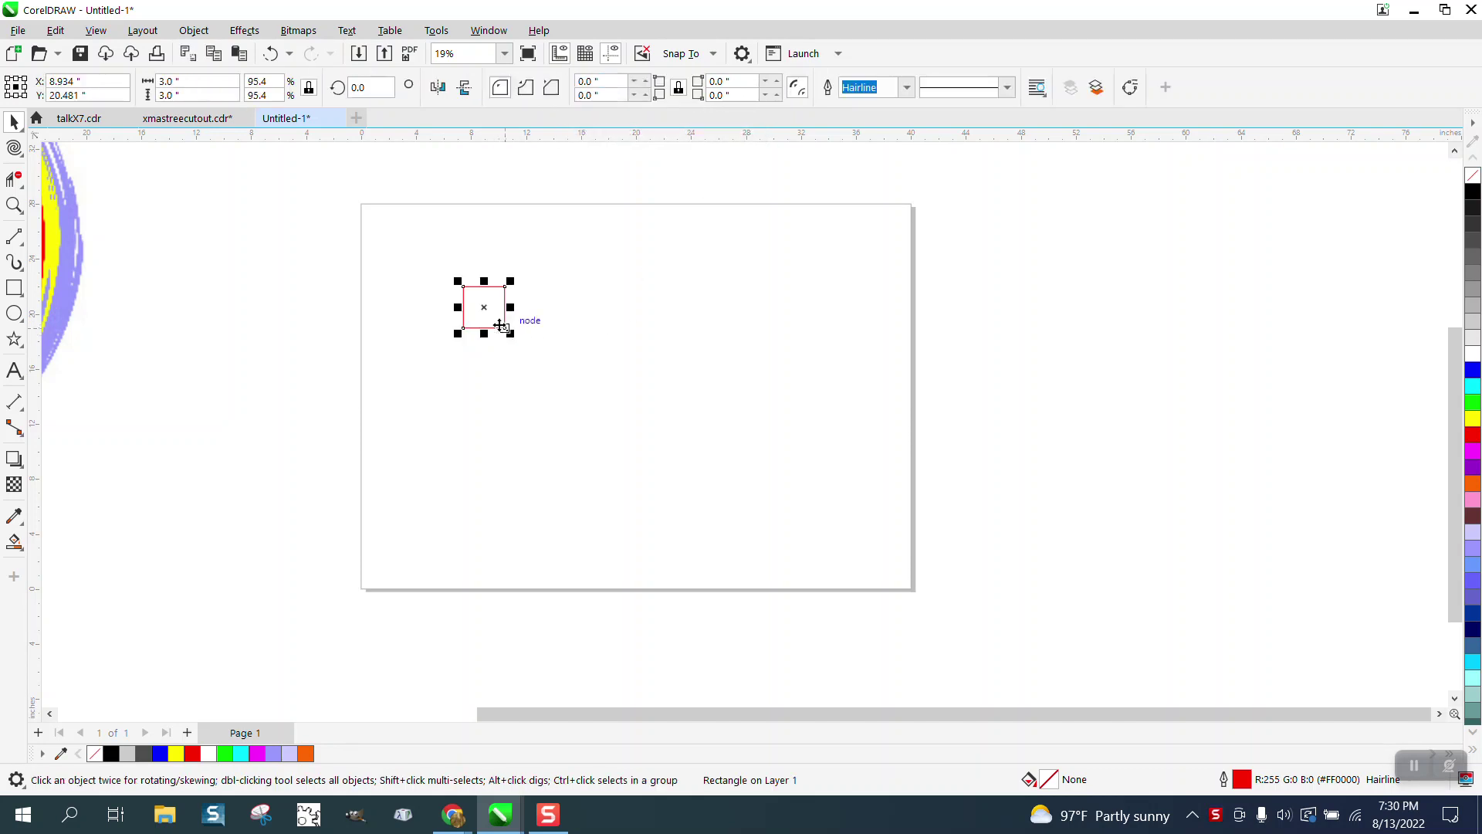
key(Right)
key(ctrl+d)
key(ctrl+d)
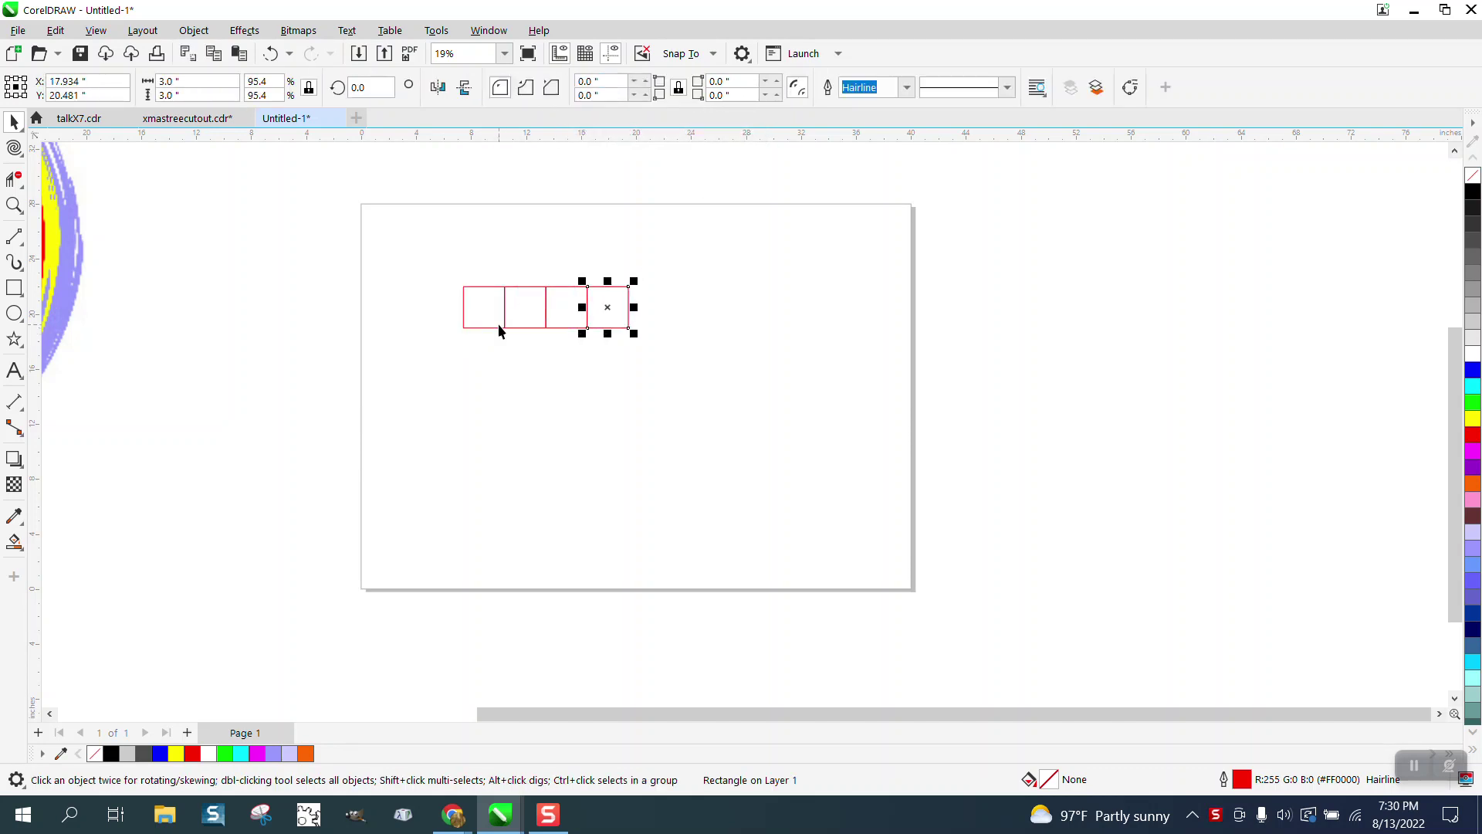
Duplicate the row of four squares directly below the first row to form a two-by-four grid
drag(445, 268, 709, 378)
key(ctrl+d)
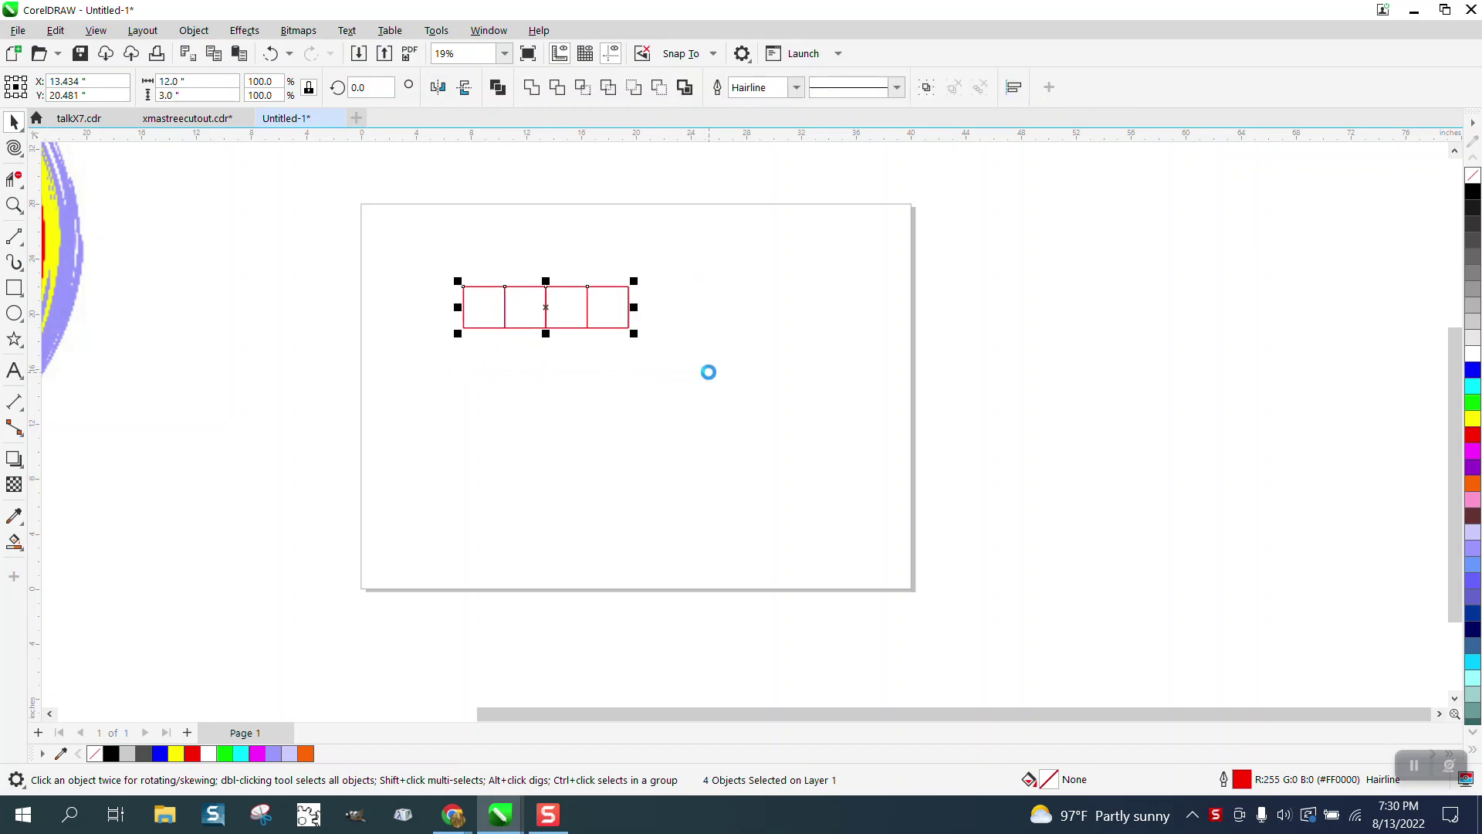
key(Down)
click(372, 372)
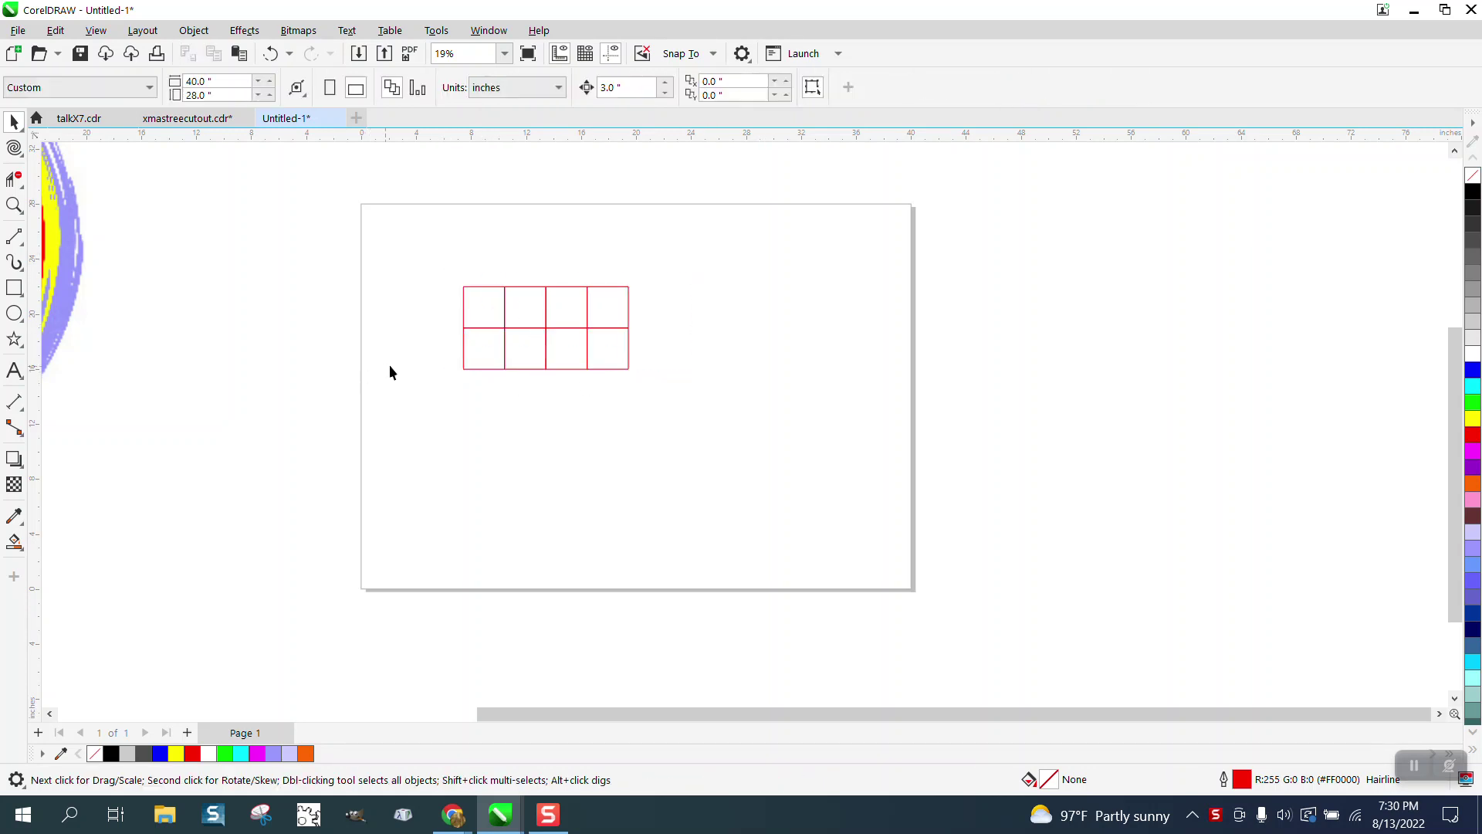
Fill the first column's squares blue above red and the second column's squares yellow above green
click(487, 326)
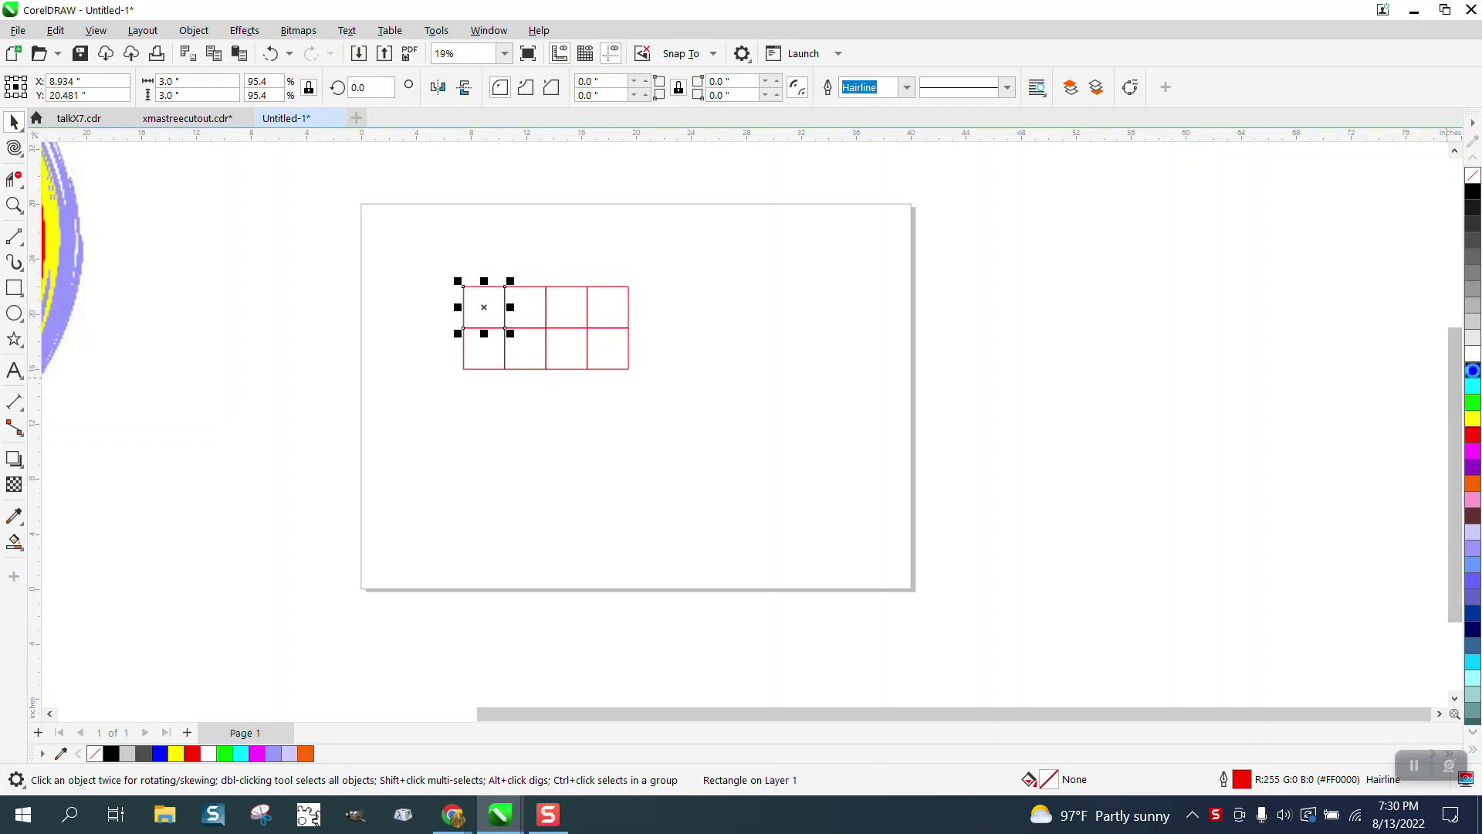
click(1471, 370)
click(496, 362)
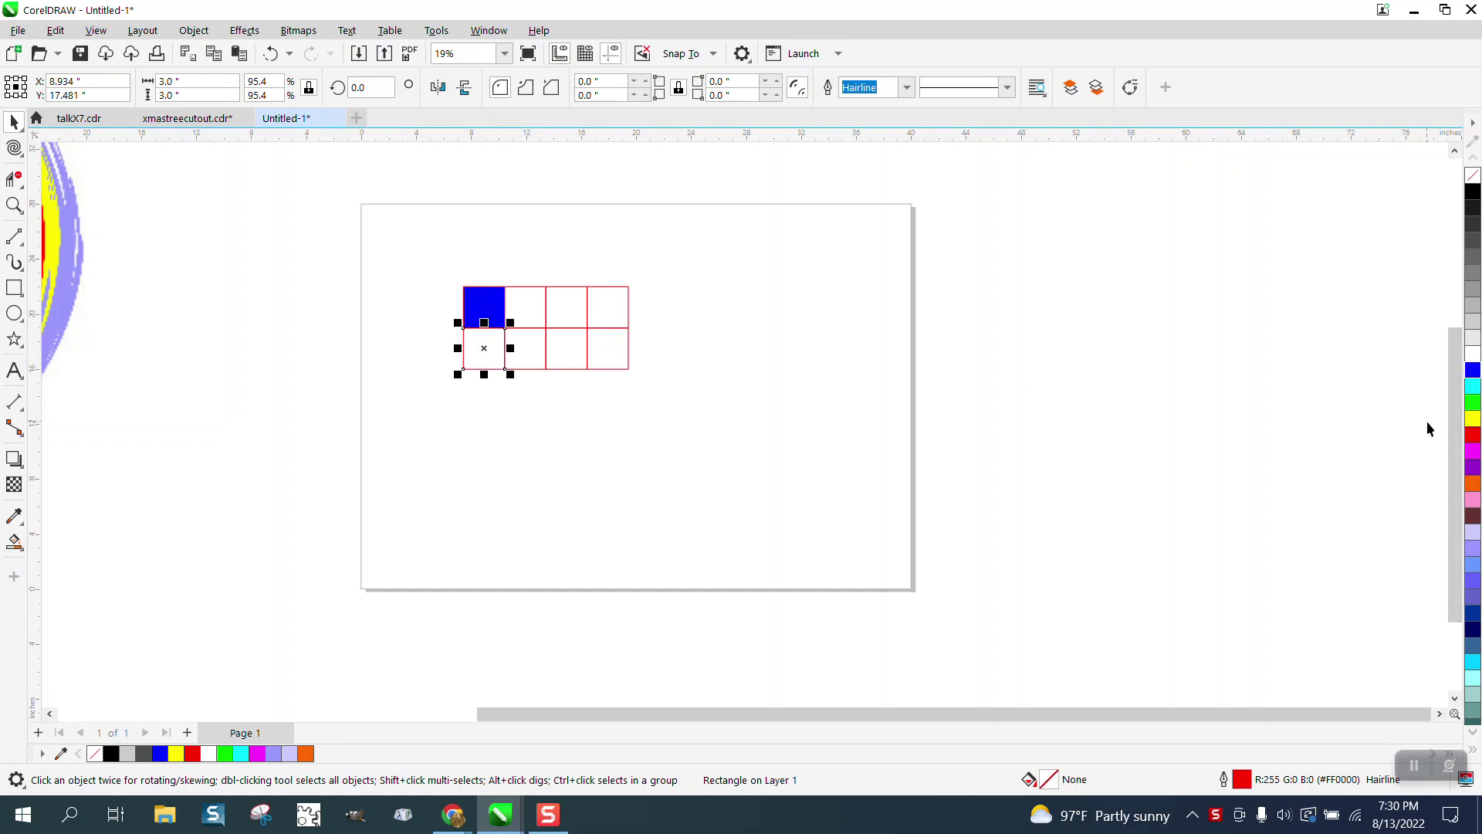
click(1471, 434)
click(538, 322)
click(1472, 420)
click(542, 355)
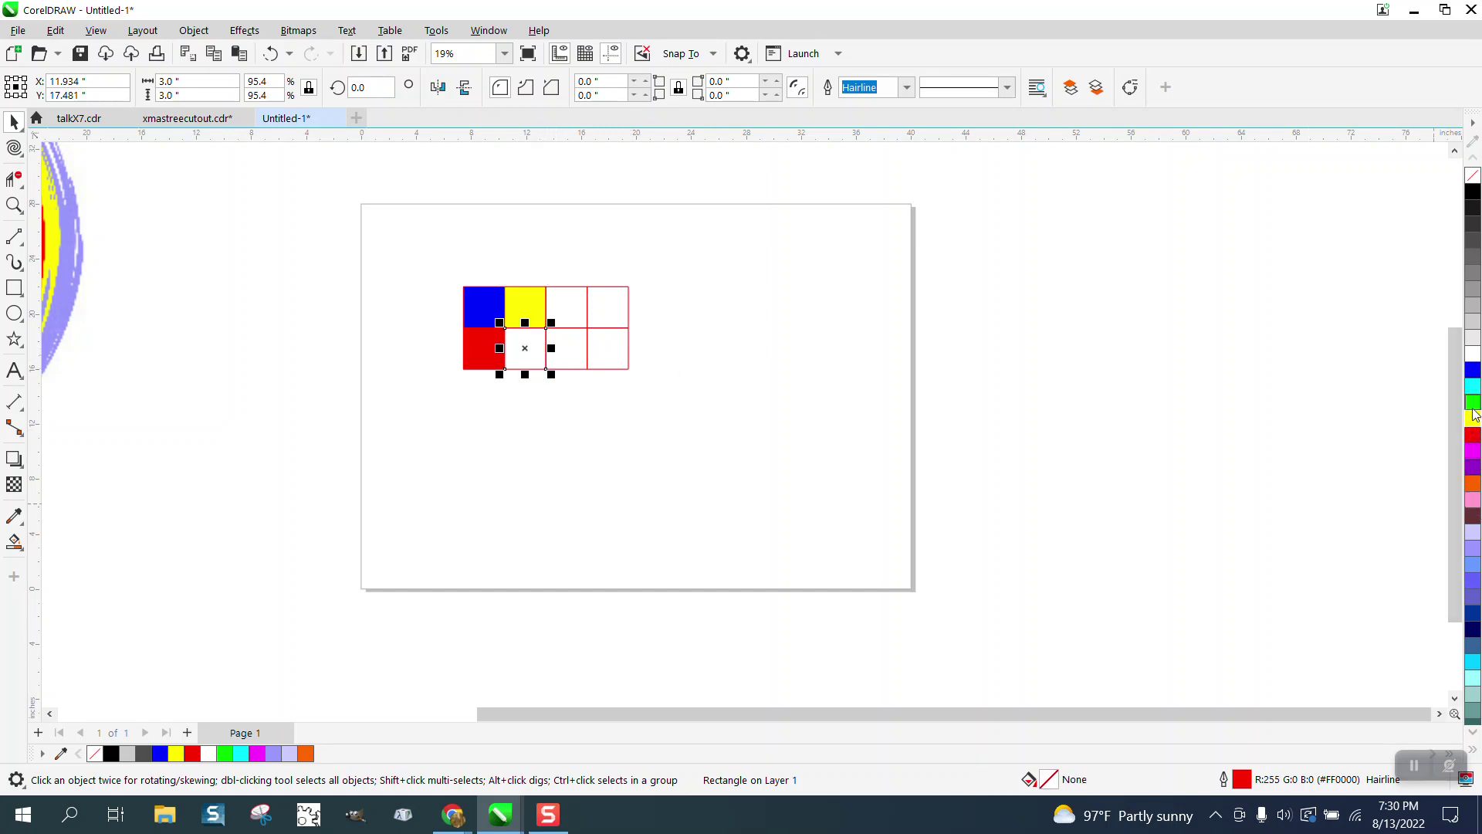
click(1474, 404)
Fill the third column's squares purple above pink and the fourth column's squares cyan above sky blue
click(587, 322)
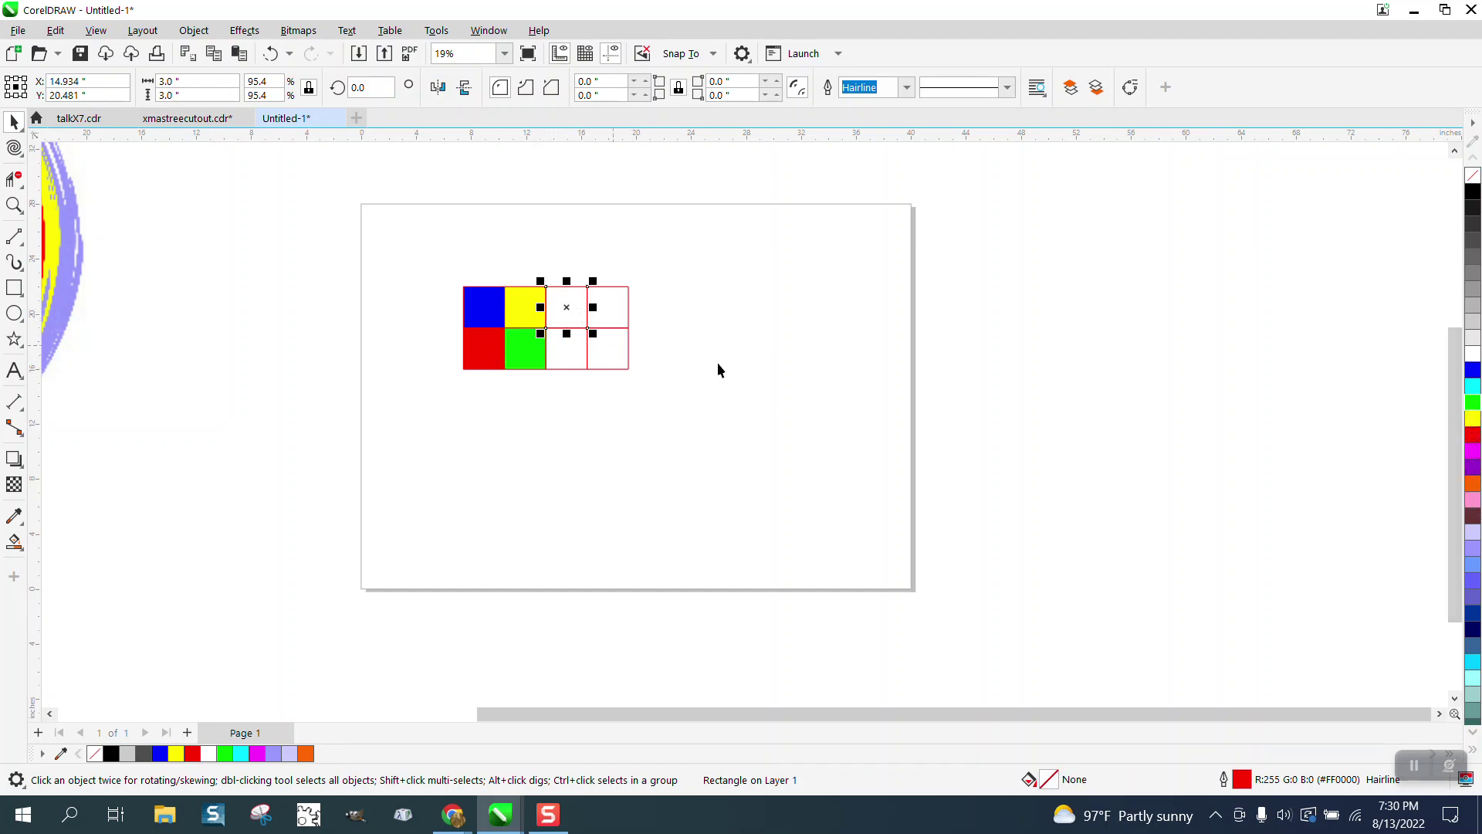
click(1473, 469)
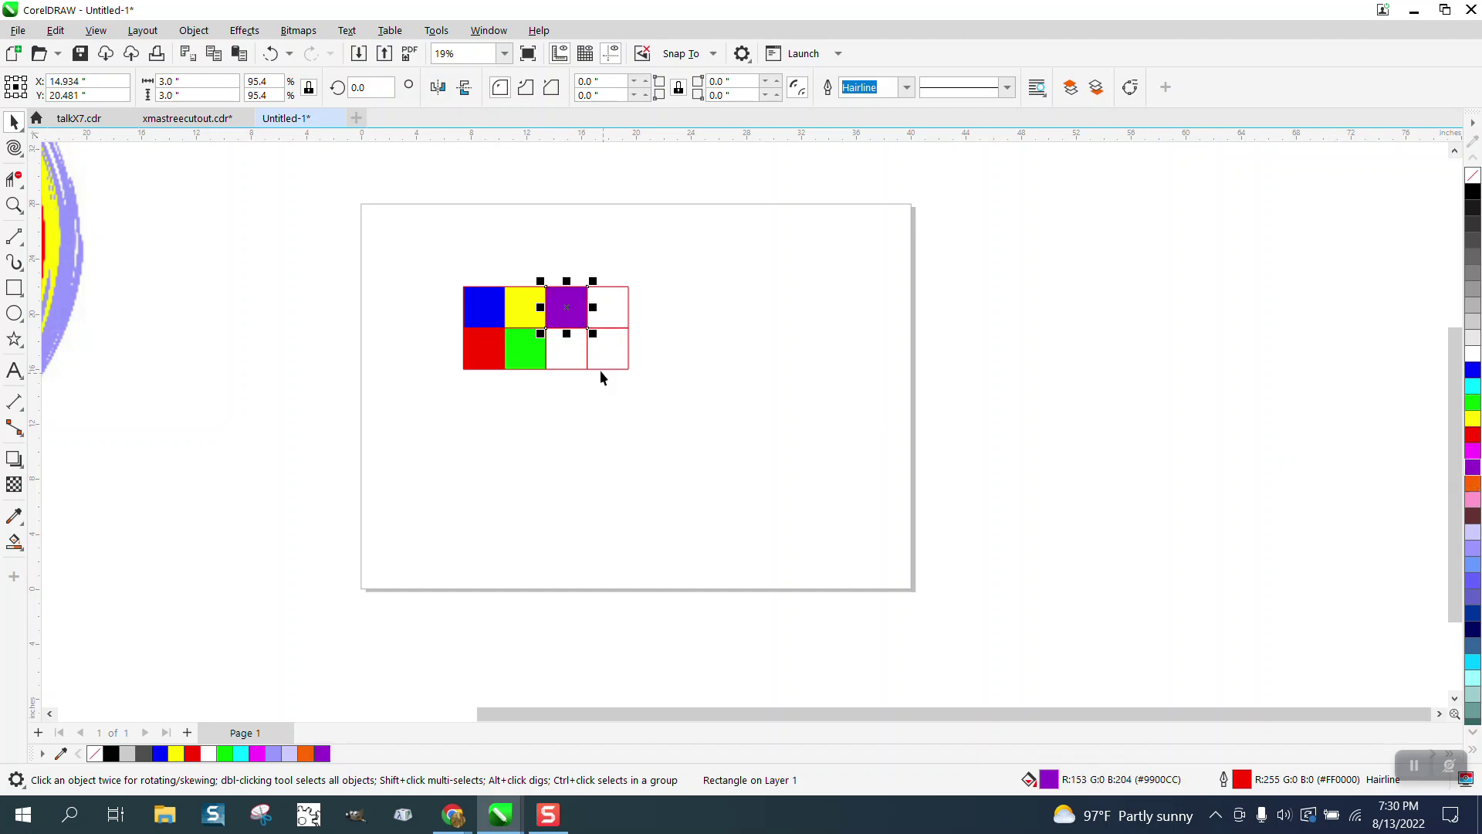
click(577, 350)
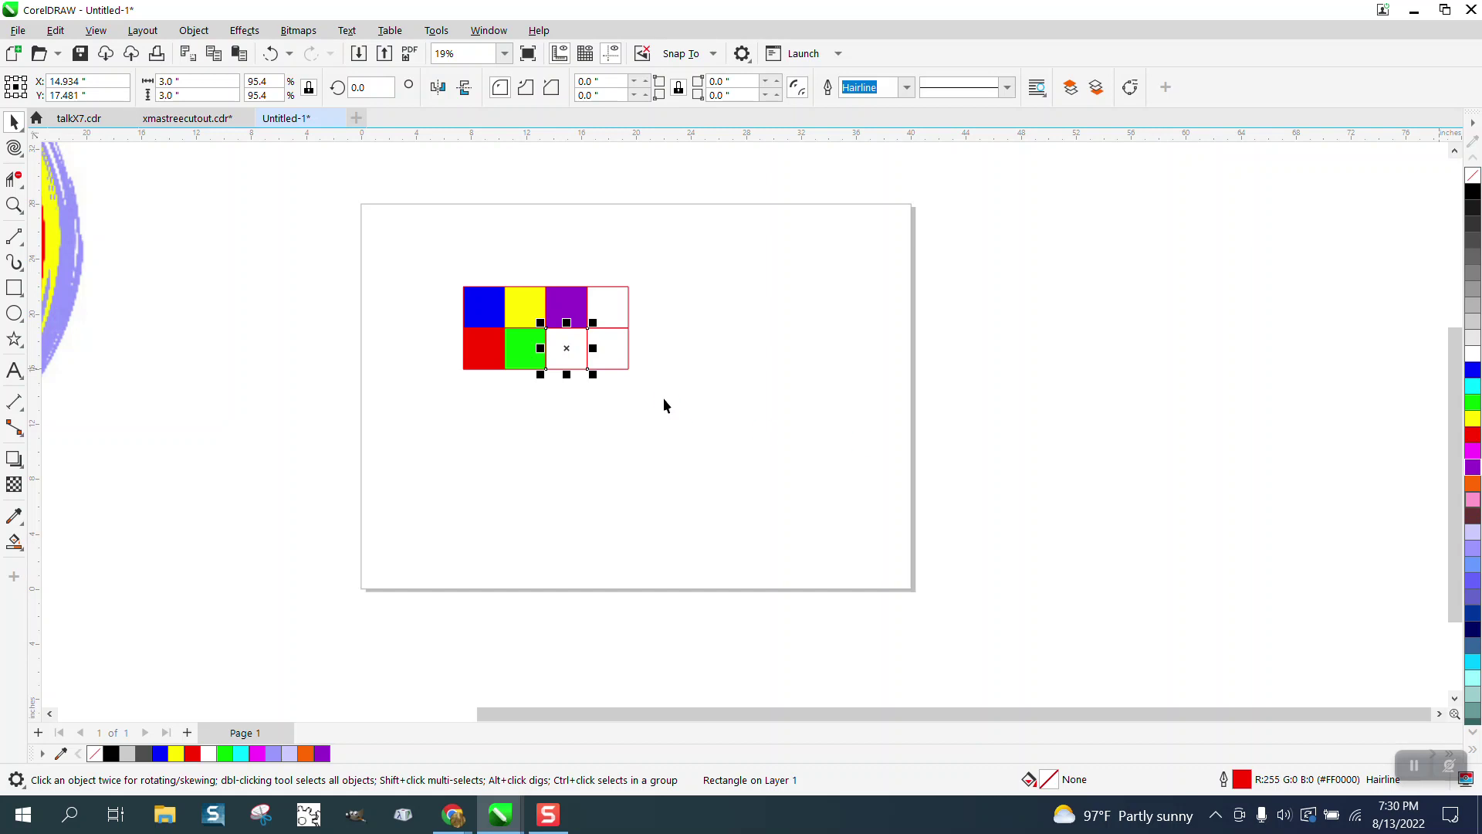
click(612, 306)
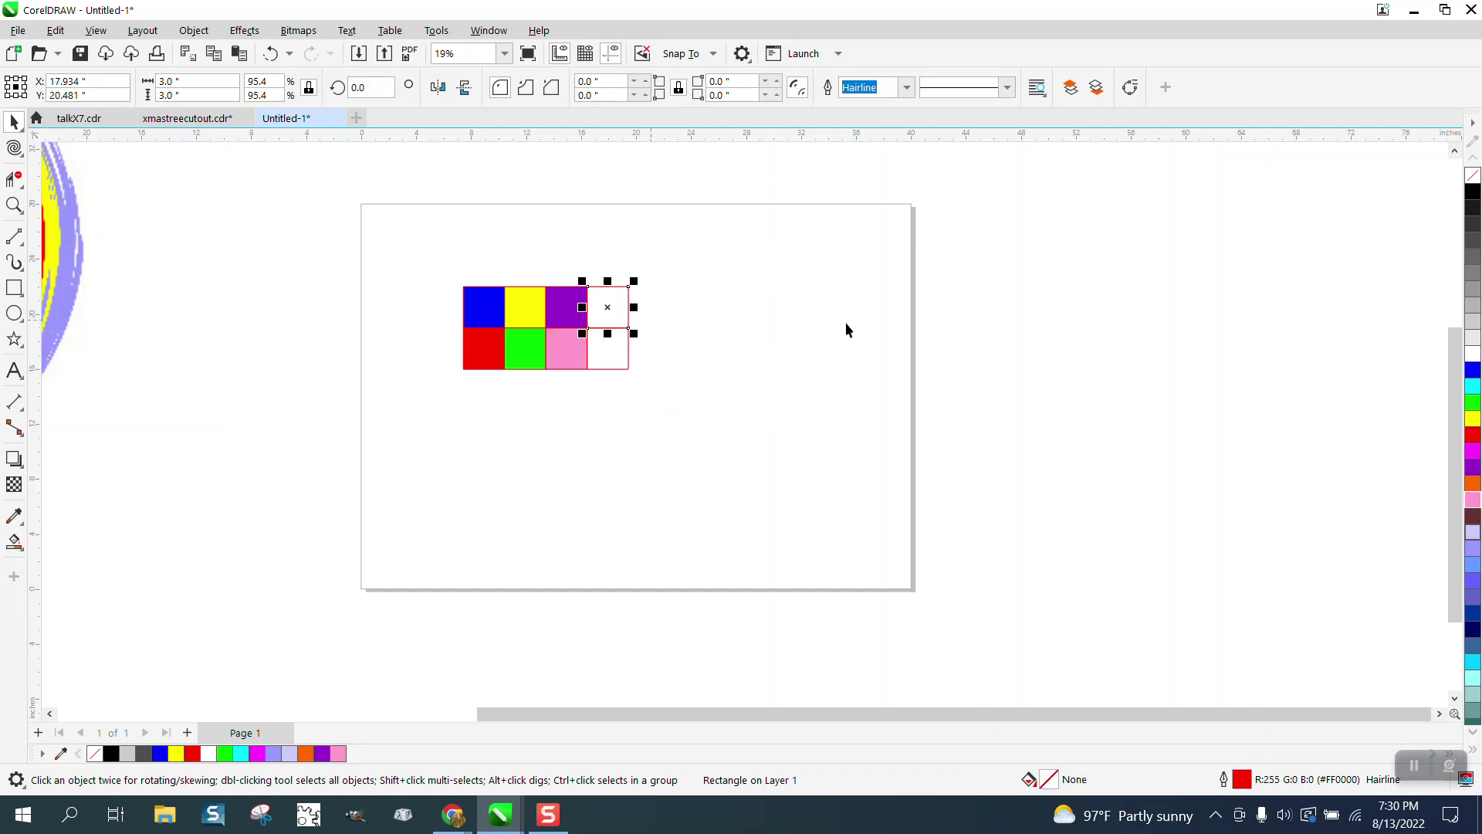
click(1472, 386)
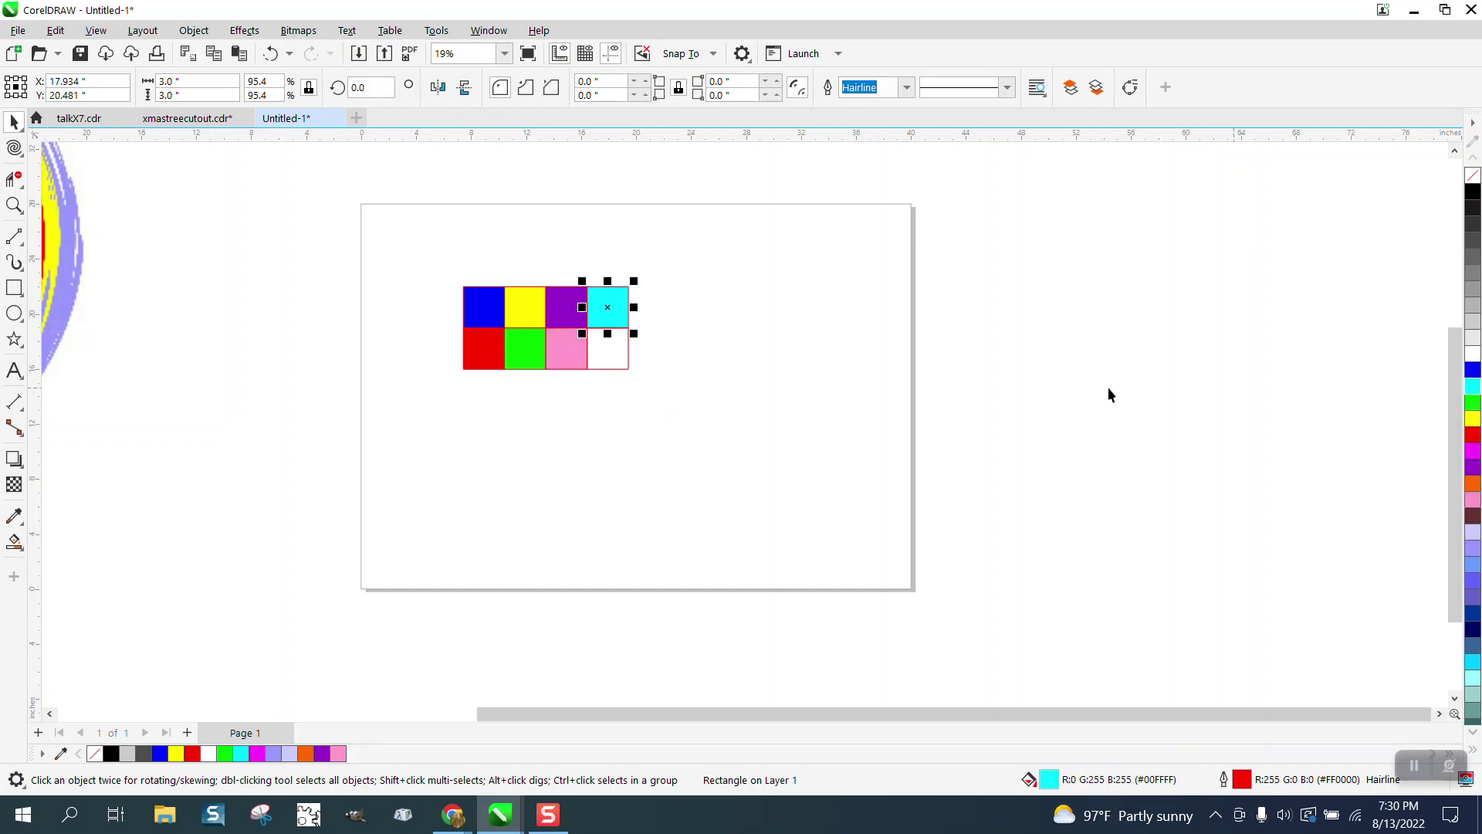
click(607, 360)
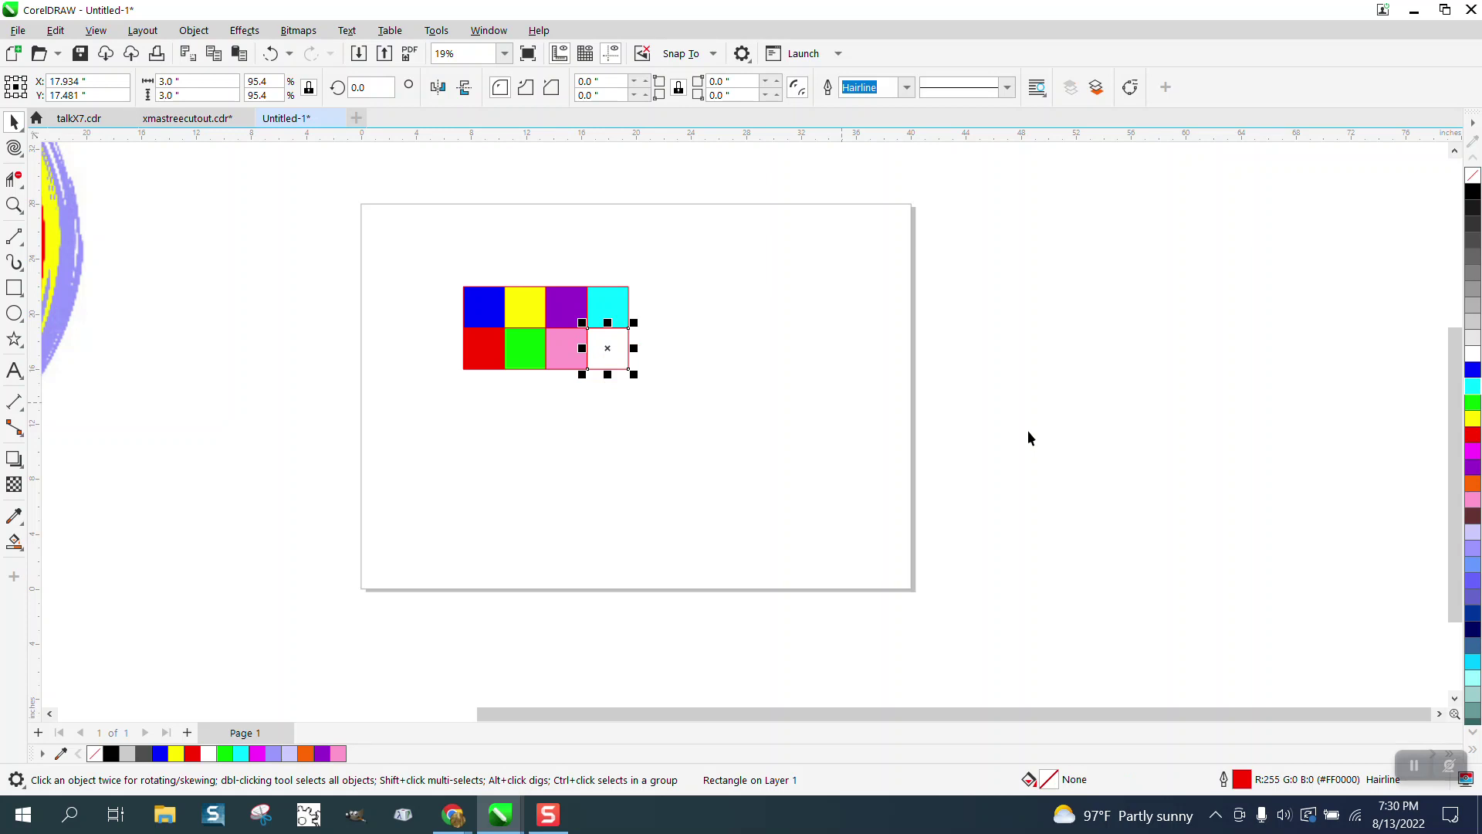
click(1473, 662)
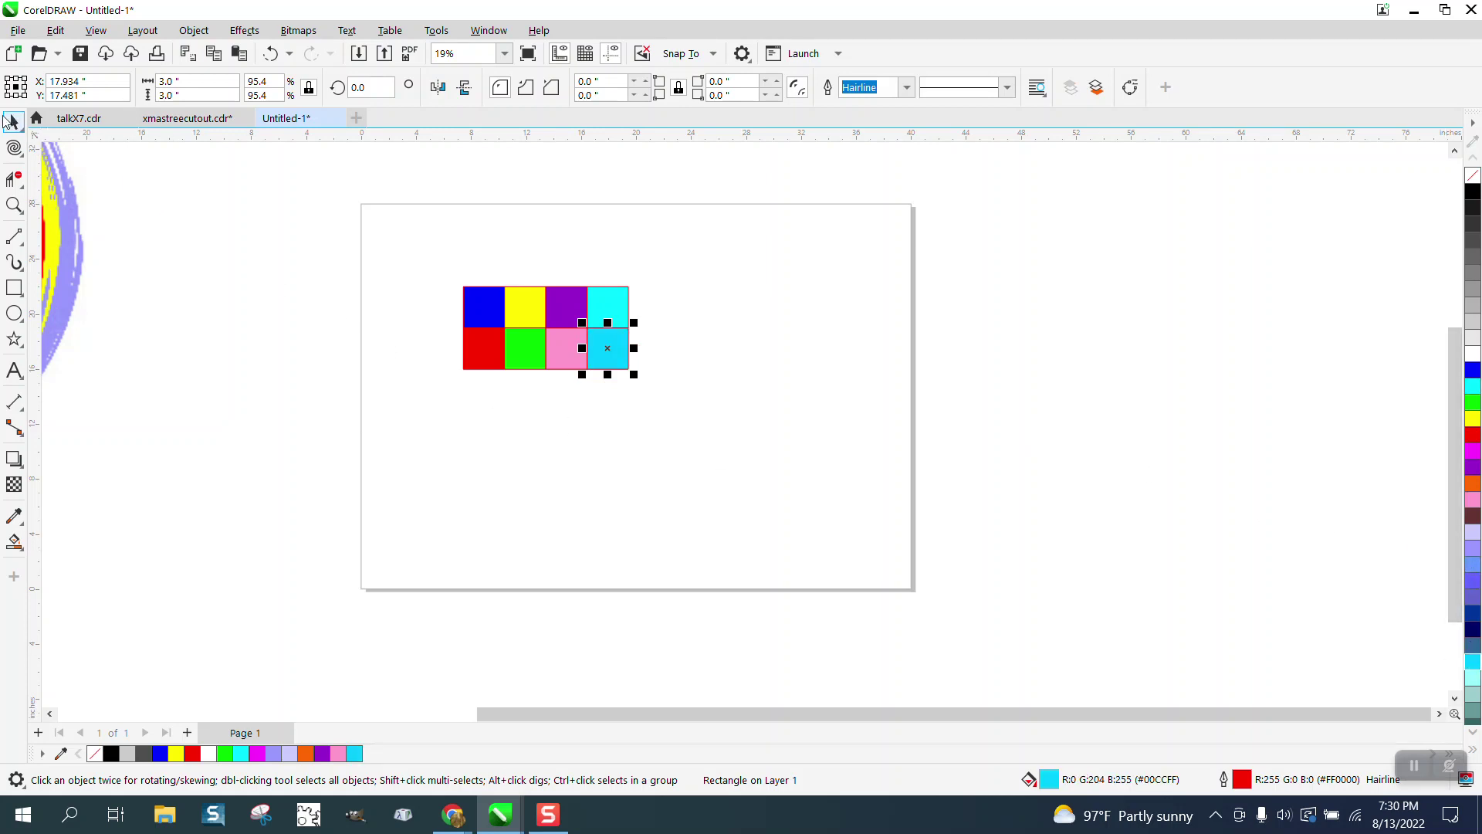
Remove the outlines from all eight colored squares and group them
drag(420, 245, 886, 410)
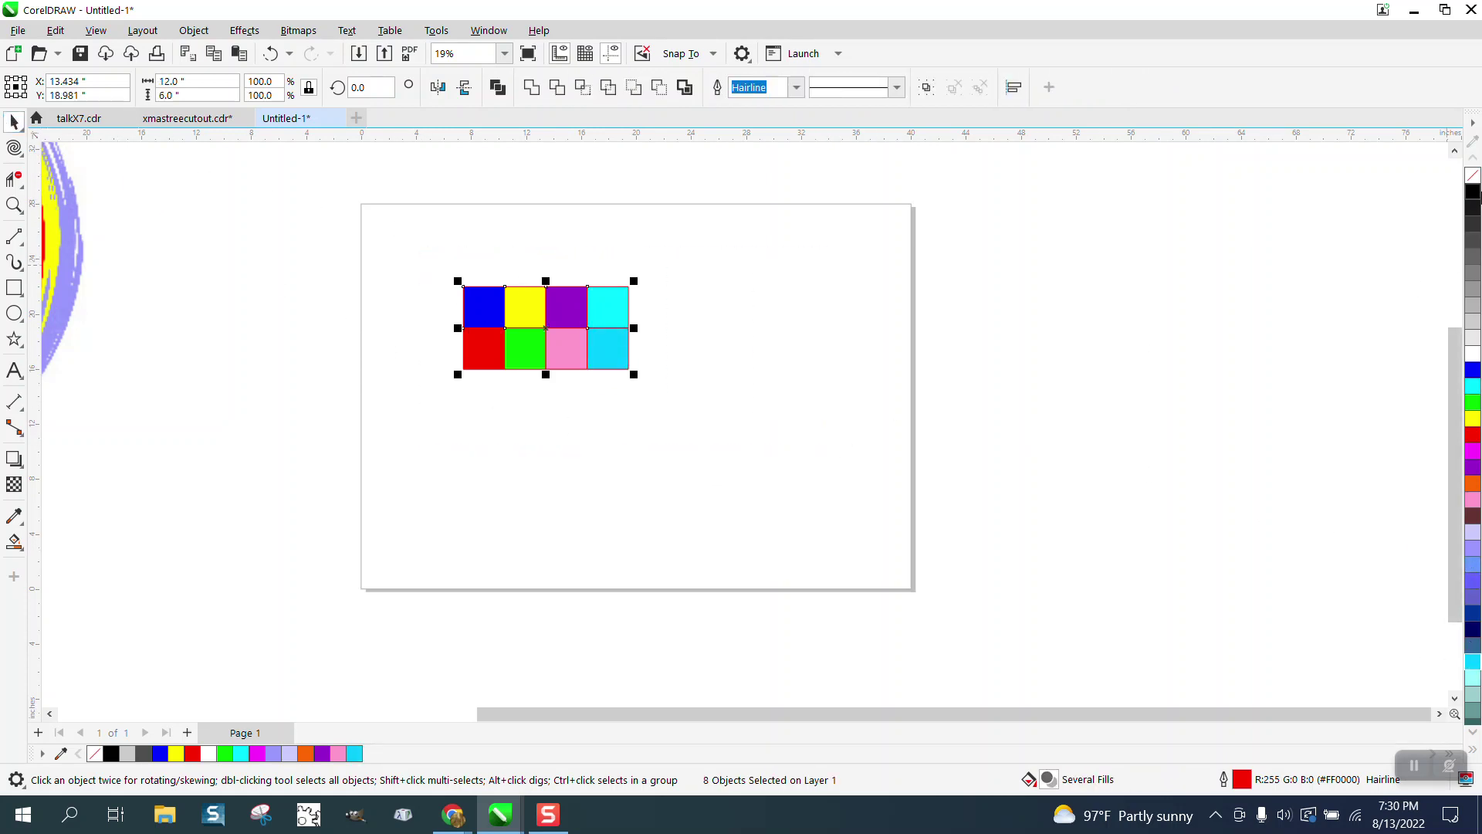
right_click(1473, 176)
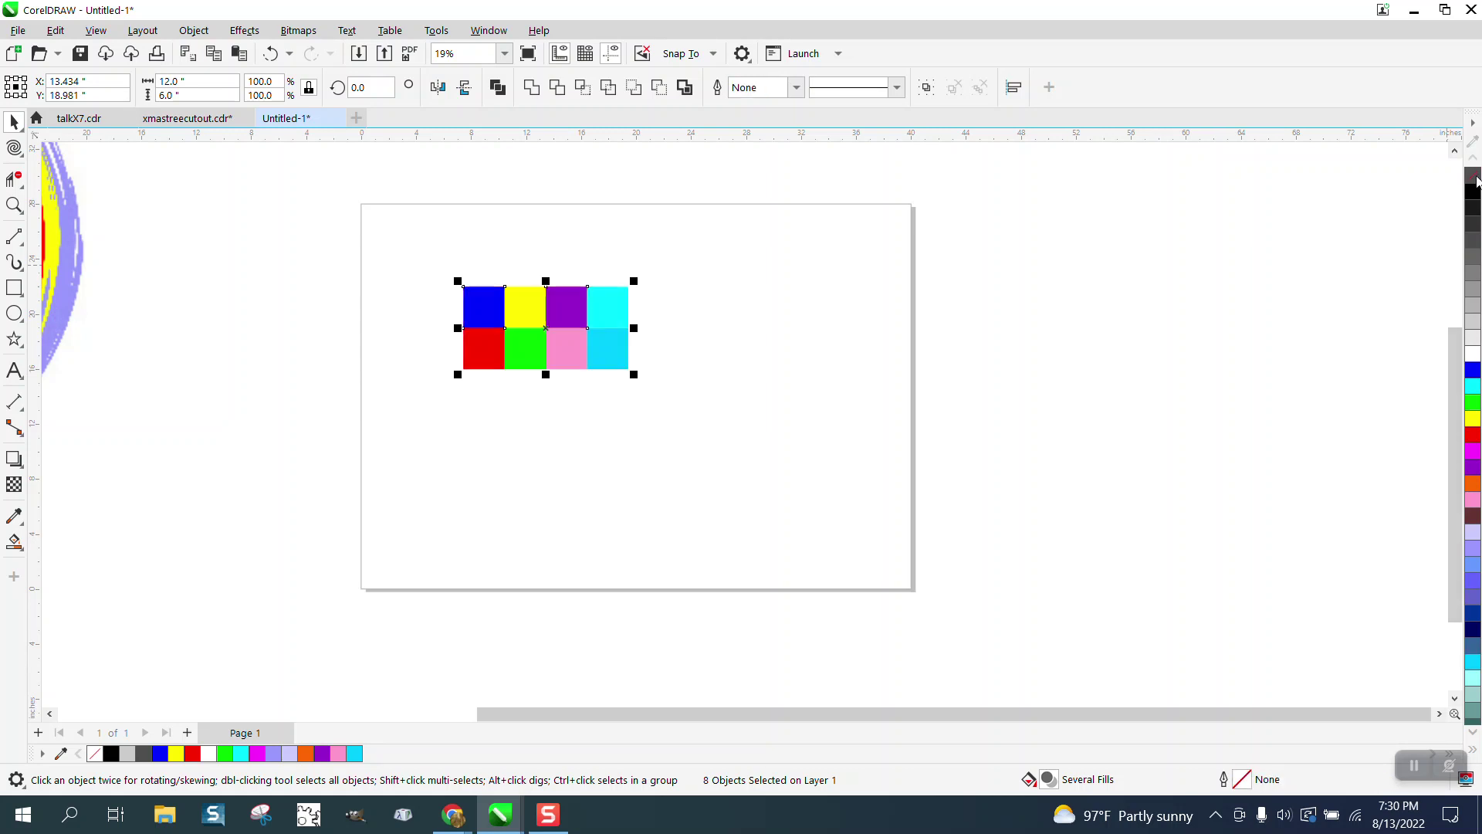
click(193, 30)
mouse_move(241, 338)
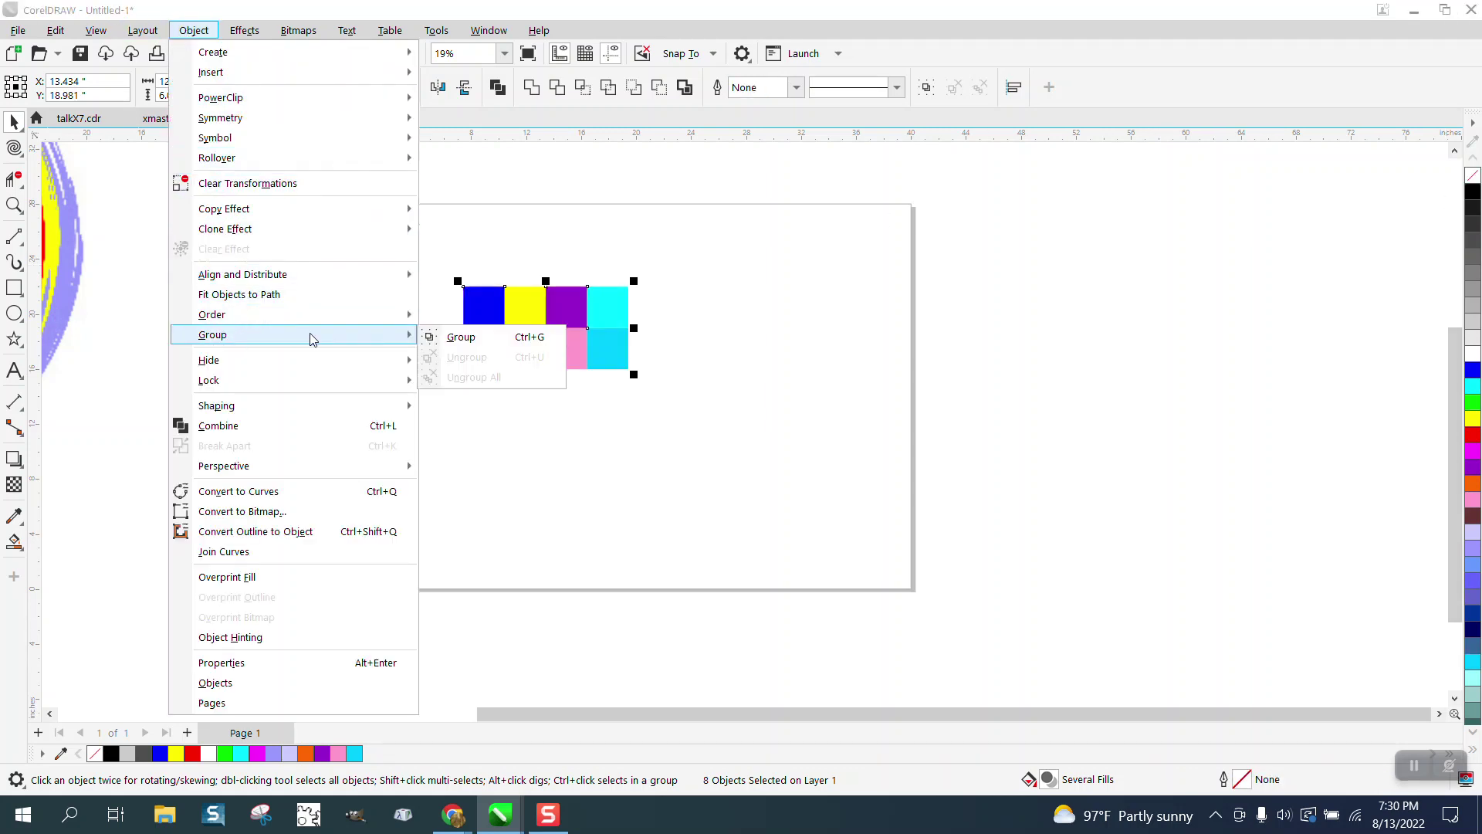
click(446, 337)
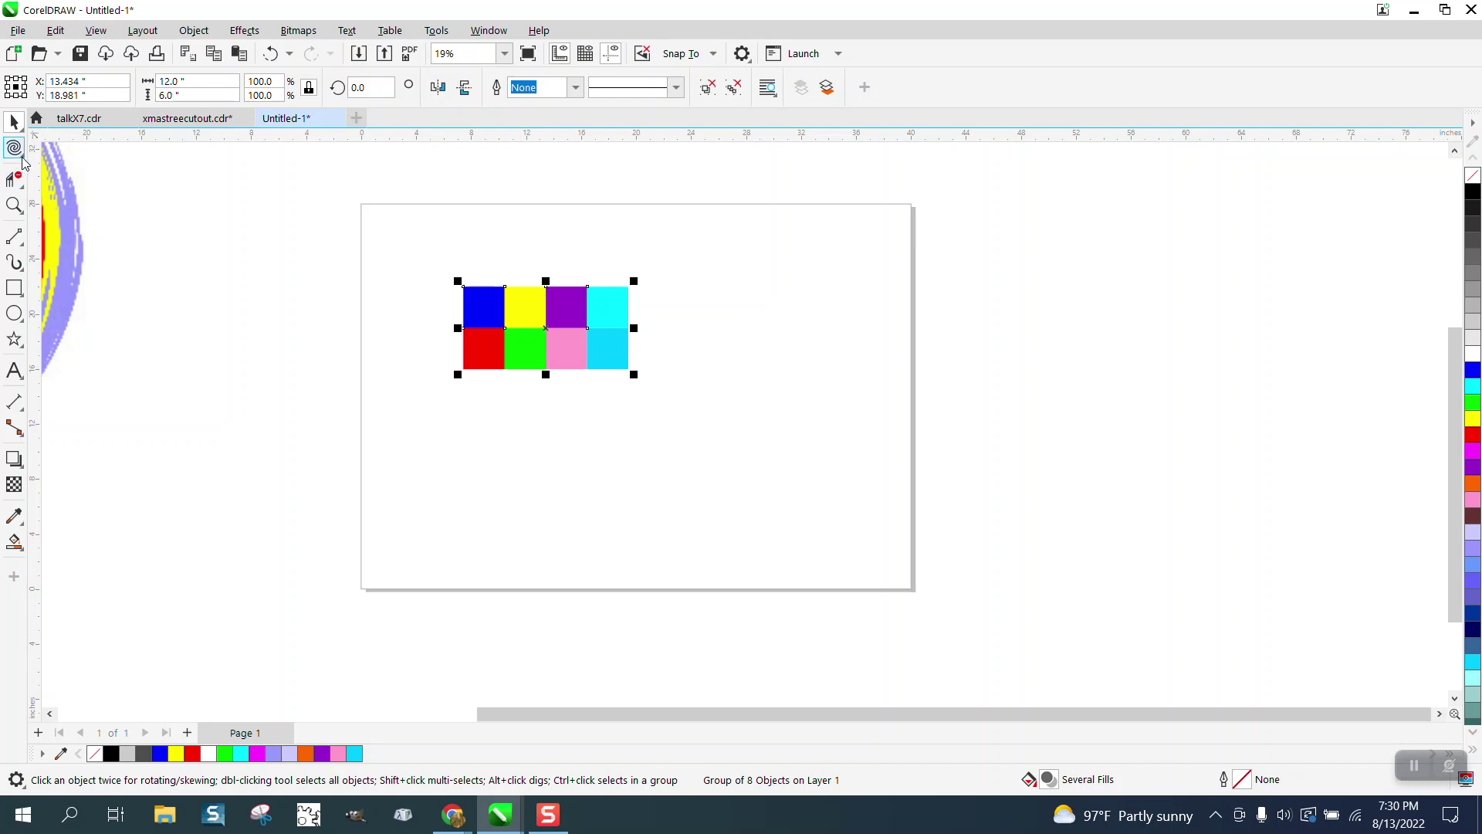
Swirl the grouped squares with the Twirl tool using a 10-inch nib size, working from the left part outward
click(23, 162)
click(75, 216)
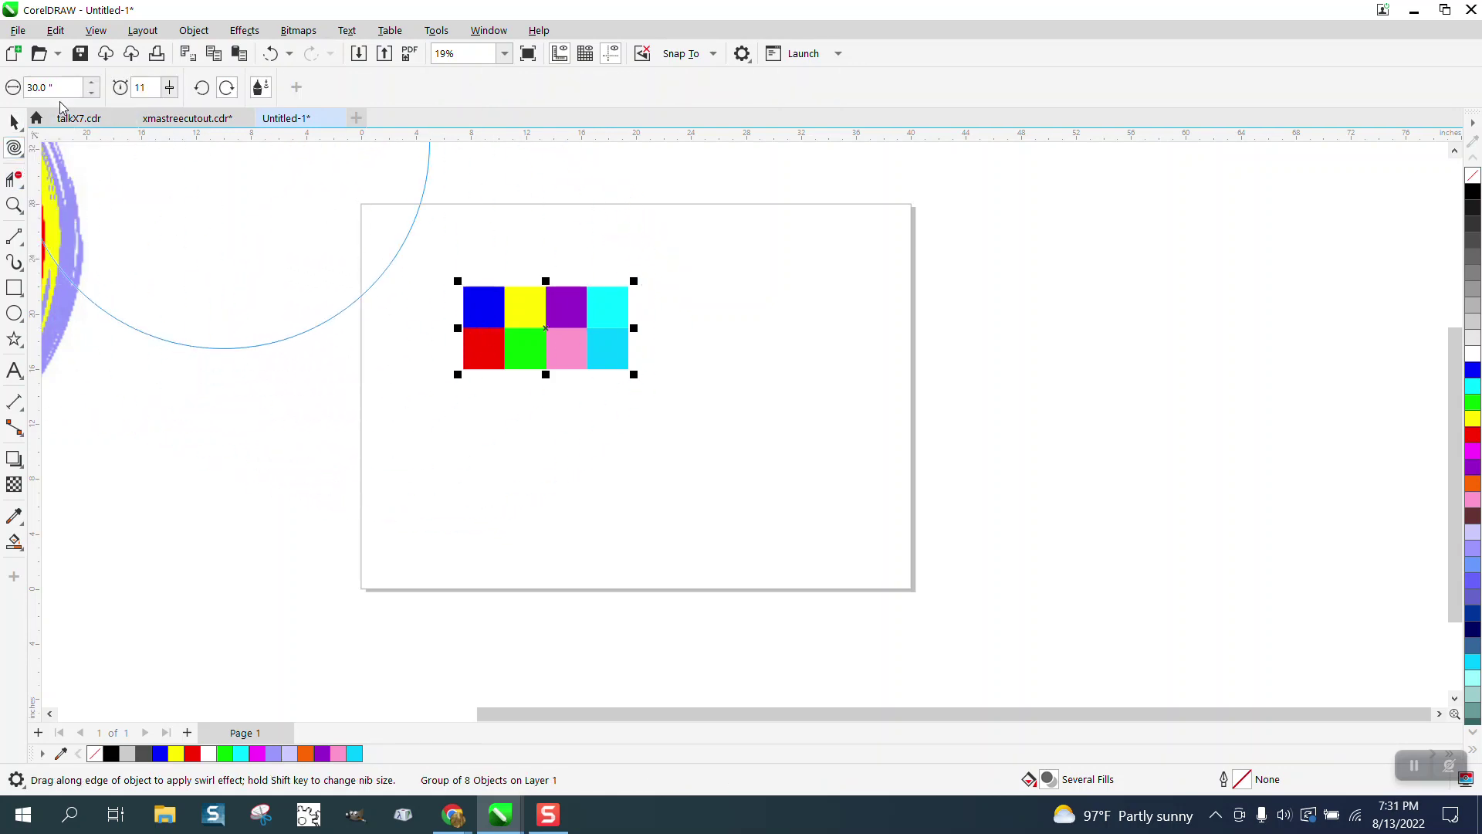
drag(54, 87, 5, 88)
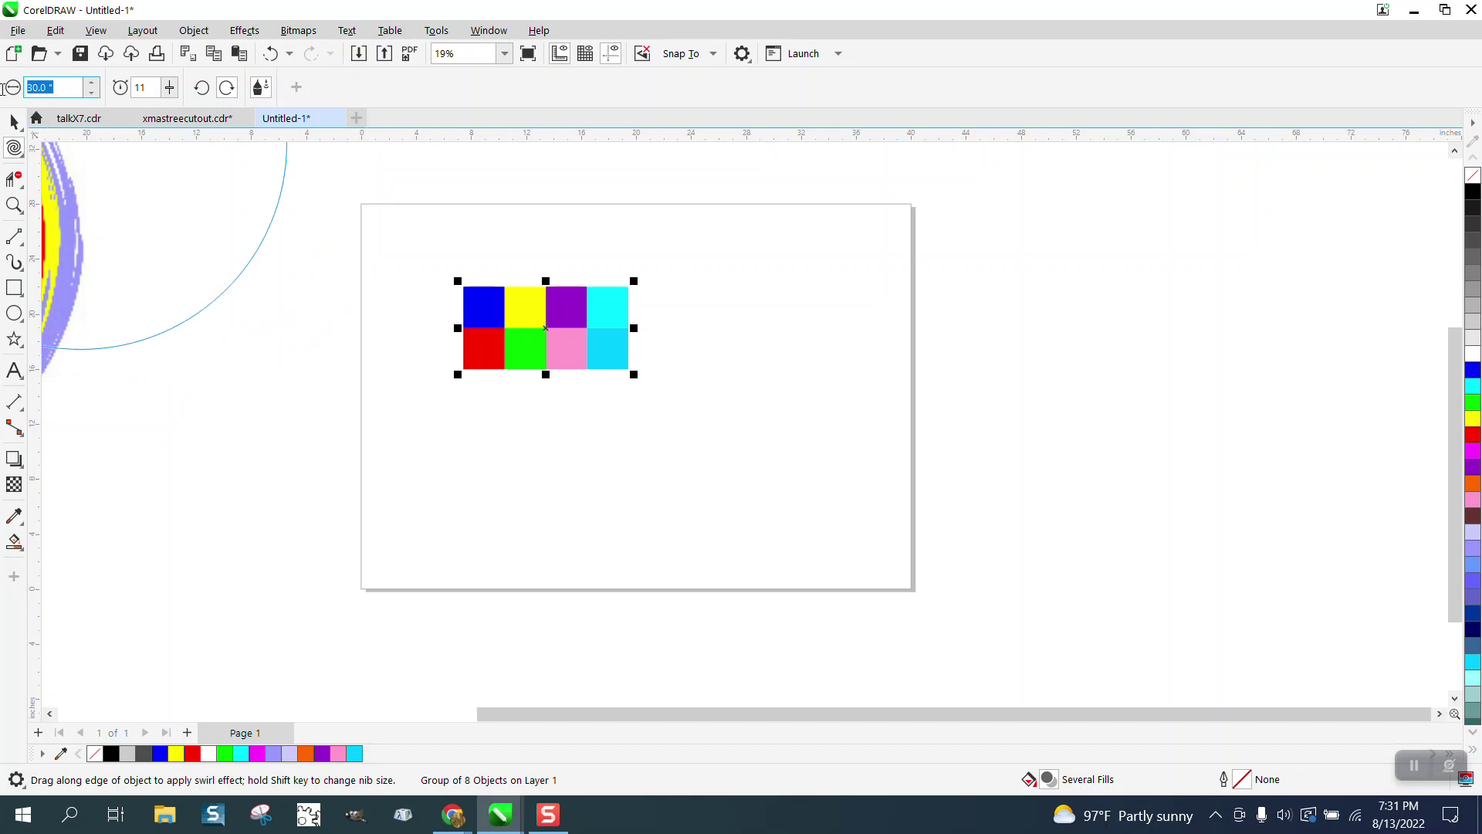
text(10)
key(Return)
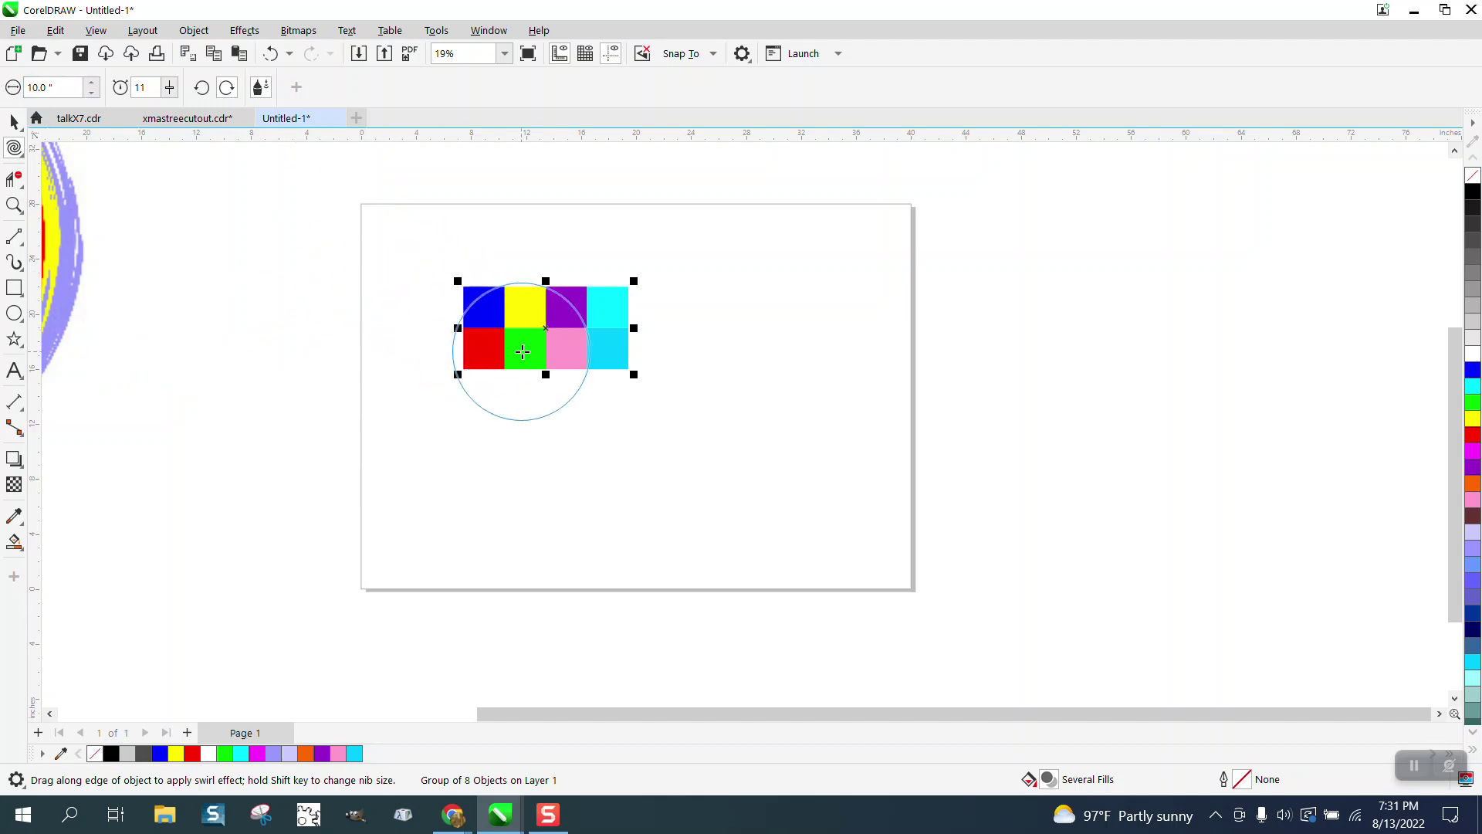
click(485, 332)
mouse_move(484, 331)
mouse_down()
mouse_move(475, 324)
mouse_move(600, 328)
mouse_move(604, 342)
mouse_move(485, 329)
mouse_move(544, 315)
mouse_move(577, 320)
mouse_move(533, 328)
mouse_move(695, 337)
mouse_move(596, 318)
mouse_move(661, 344)
mouse_move(530, 308)
mouse_move(421, 332)
mouse_up()
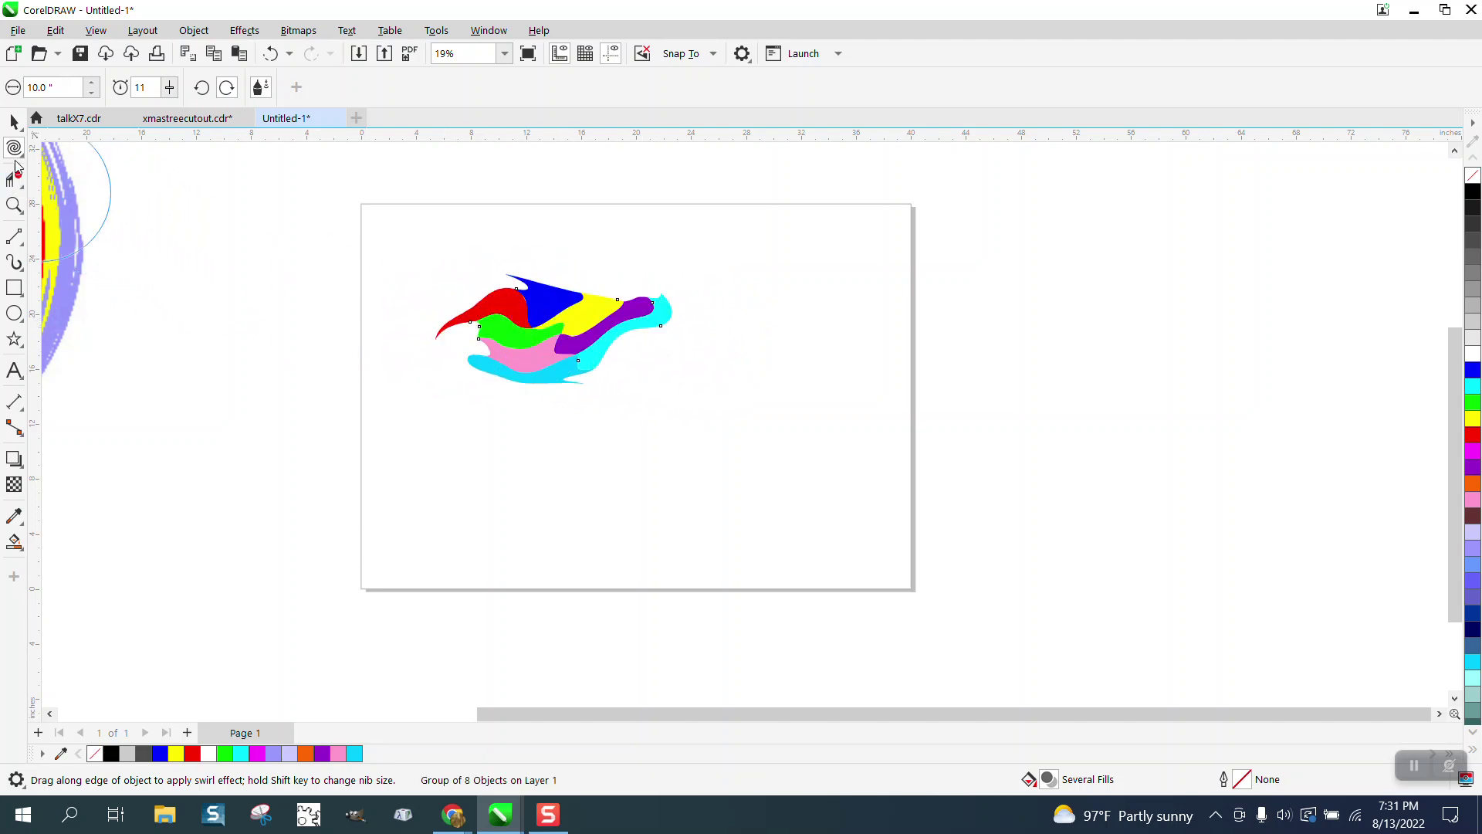
Try pulling the swirled shapes together with the Attract and Repel tool, and undo the strokes
click(14, 147)
click(94, 234)
drag(504, 330, 463, 330)
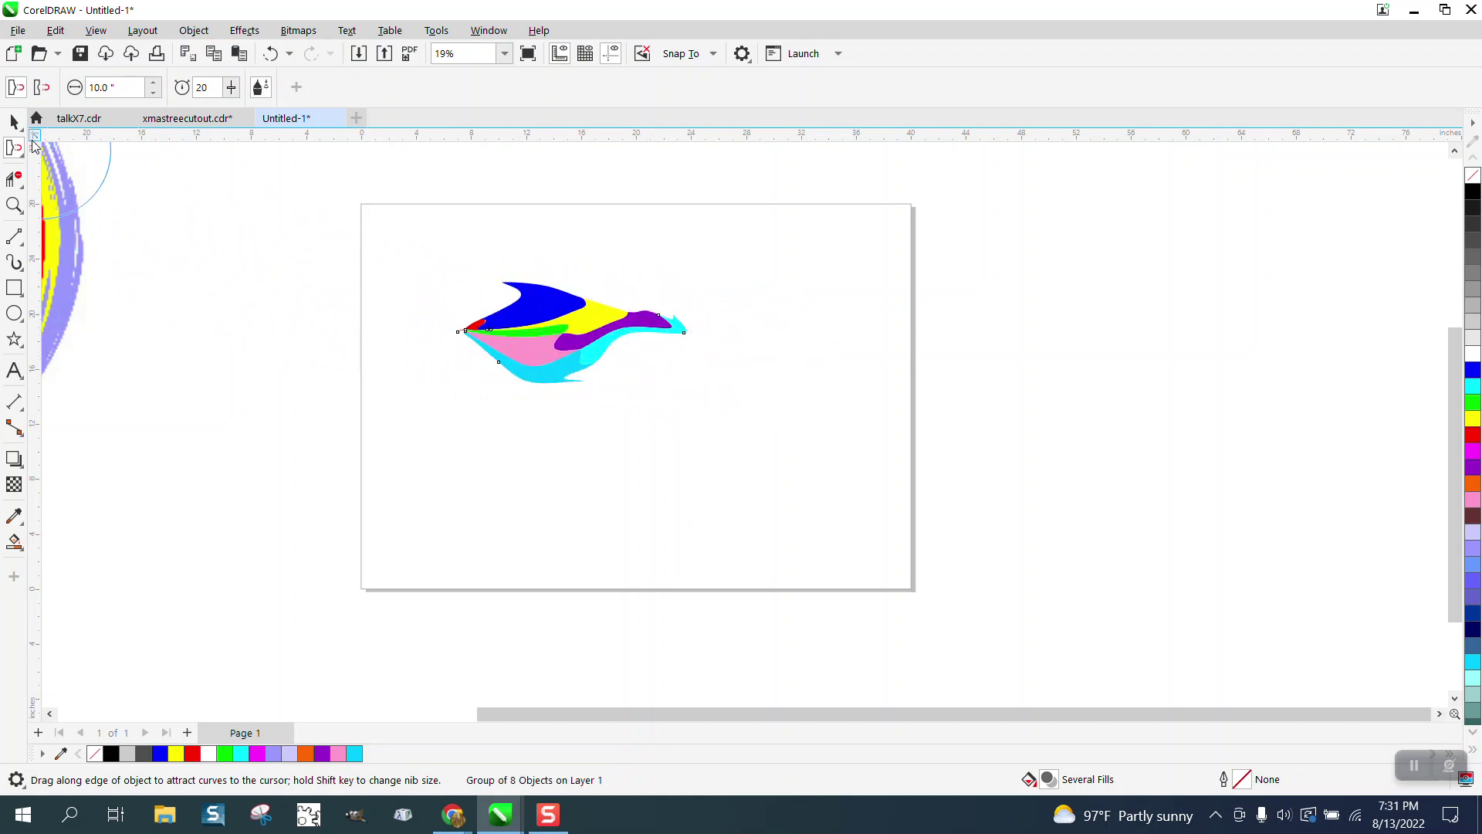
click(270, 56)
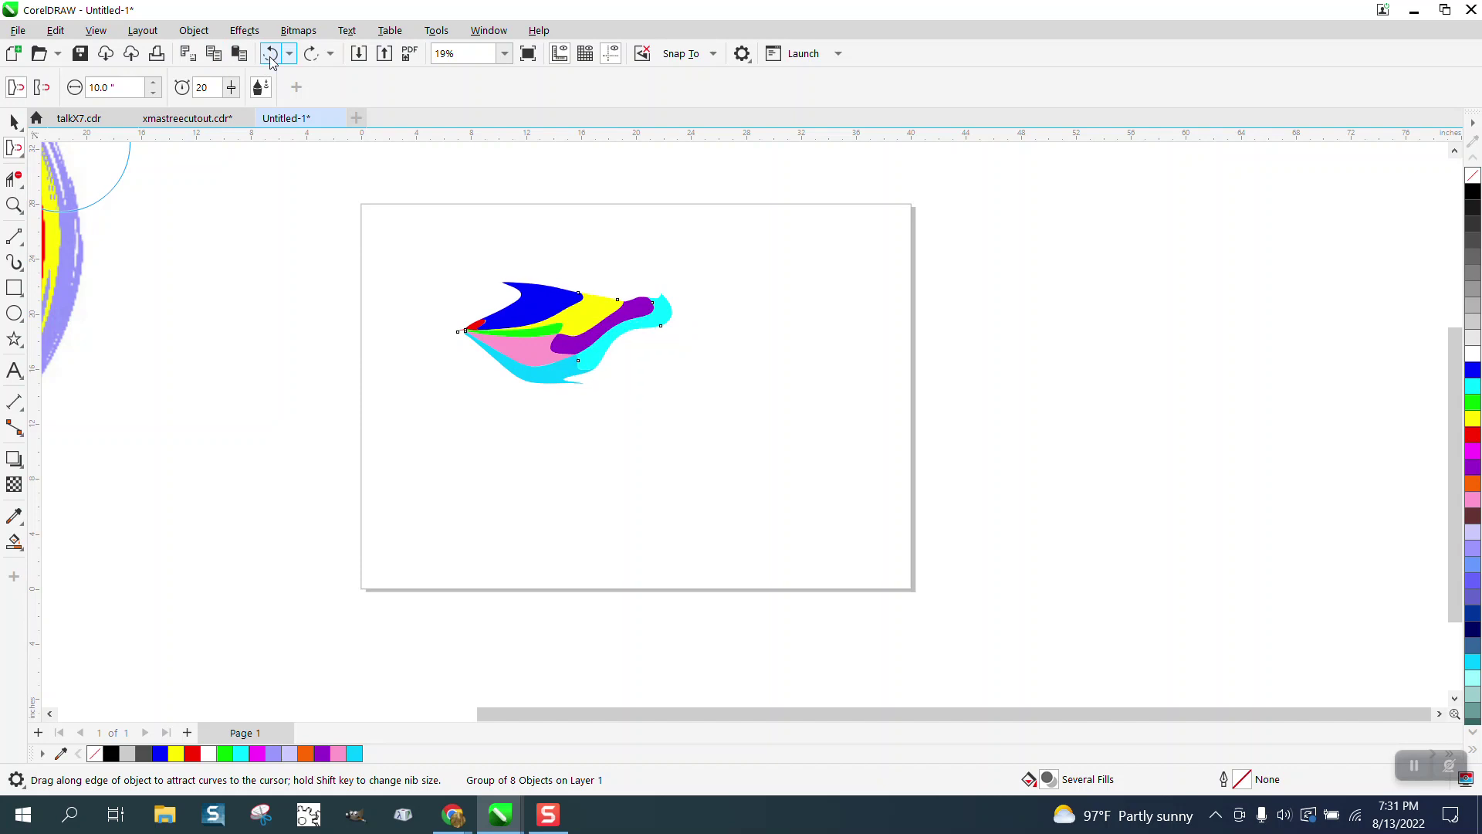
click(269, 55)
Stretch the swirled color group outward to the left and right with the Smear tool
click(22, 154)
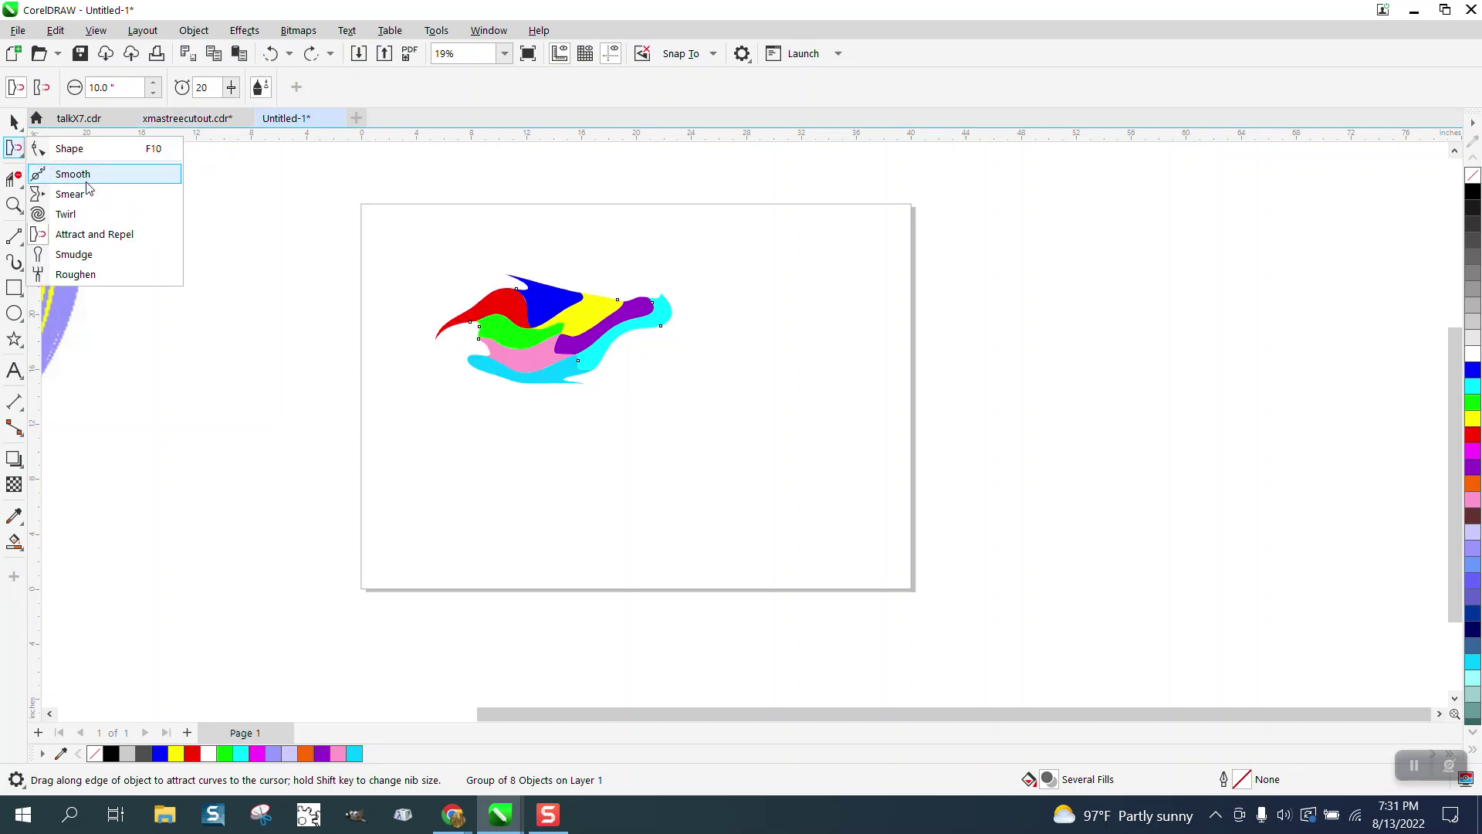
click(87, 193)
drag(531, 326, 390, 334)
drag(610, 328, 683, 327)
click(14, 121)
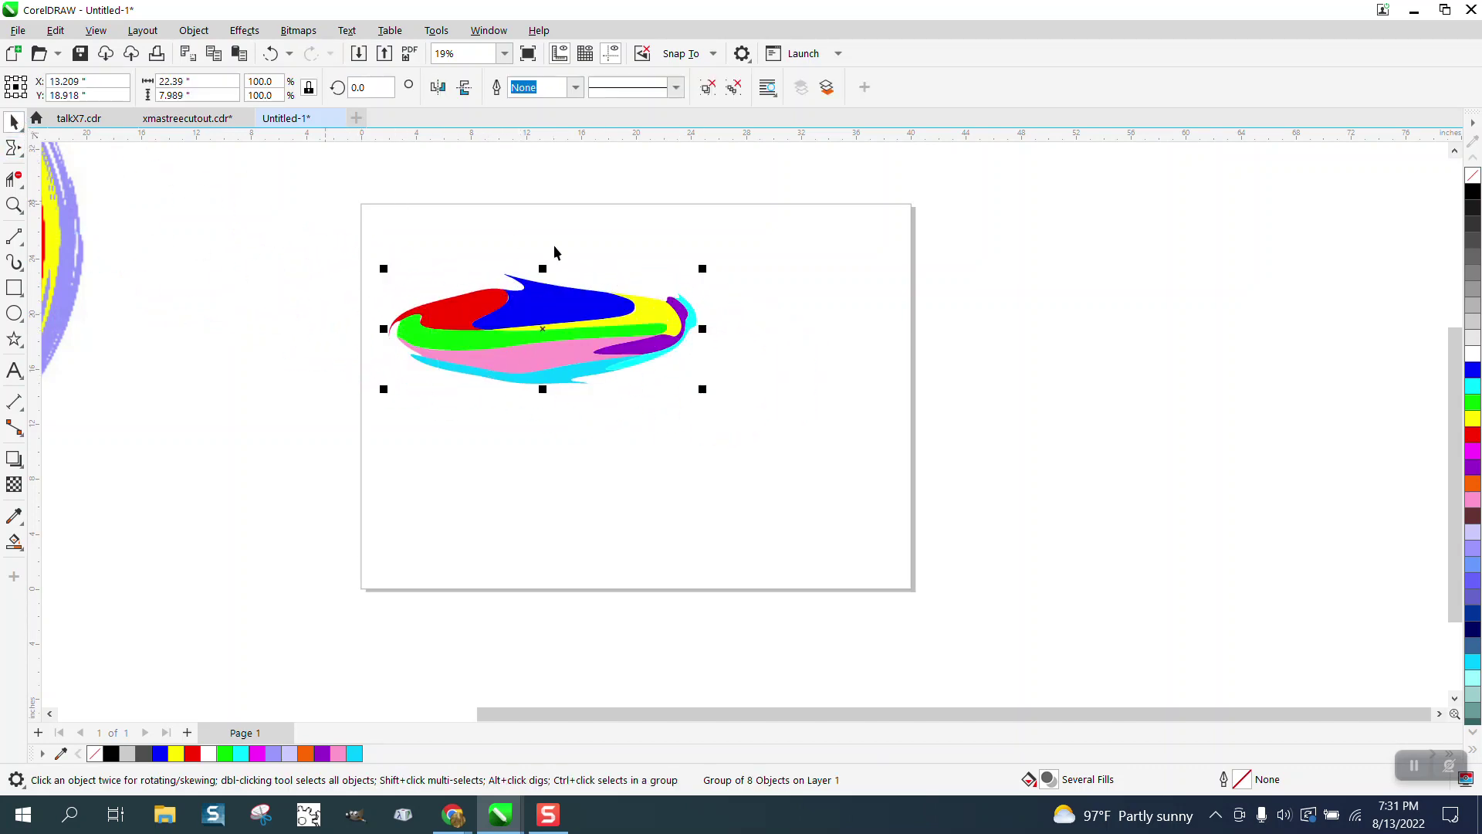
Flatten the smeared color group vertically to a height of about 1.25 inches and keep it selected
drag(543, 384, 547, 296)
click(612, 245)
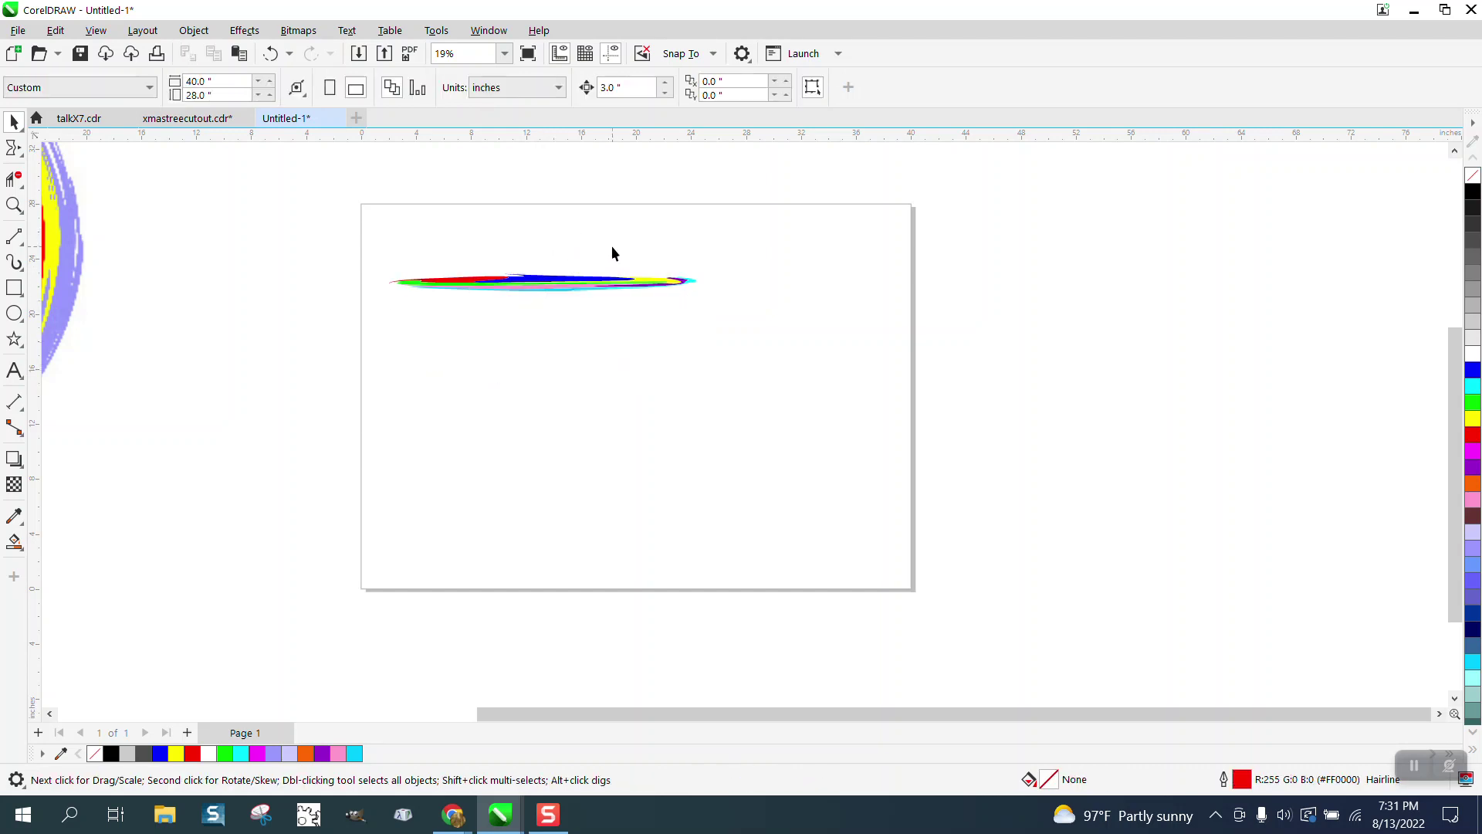
click(561, 288)
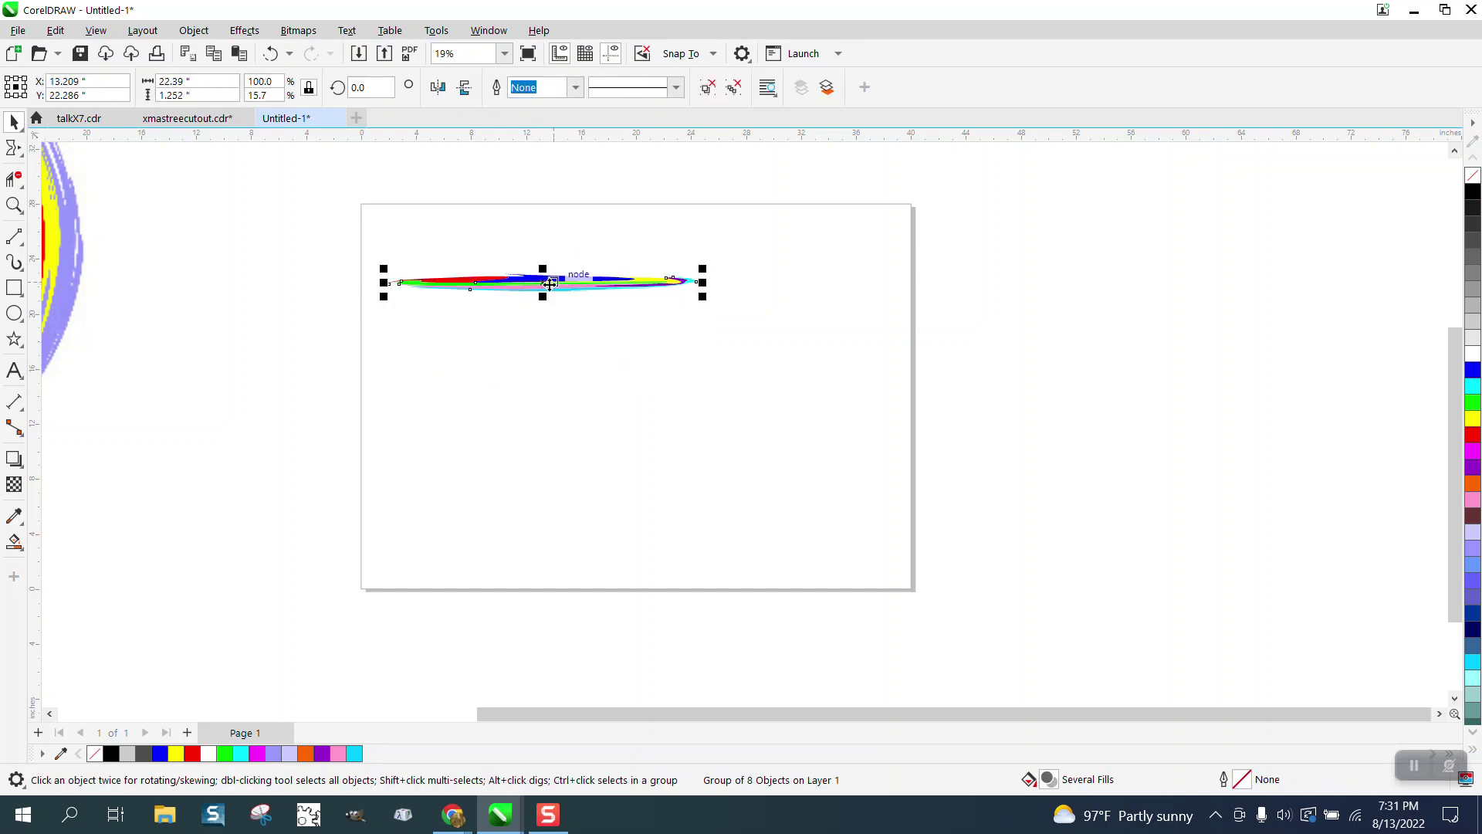
Save the flattened color group as an Artistic Media brush named colorcircle
click(25, 274)
click(73, 259)
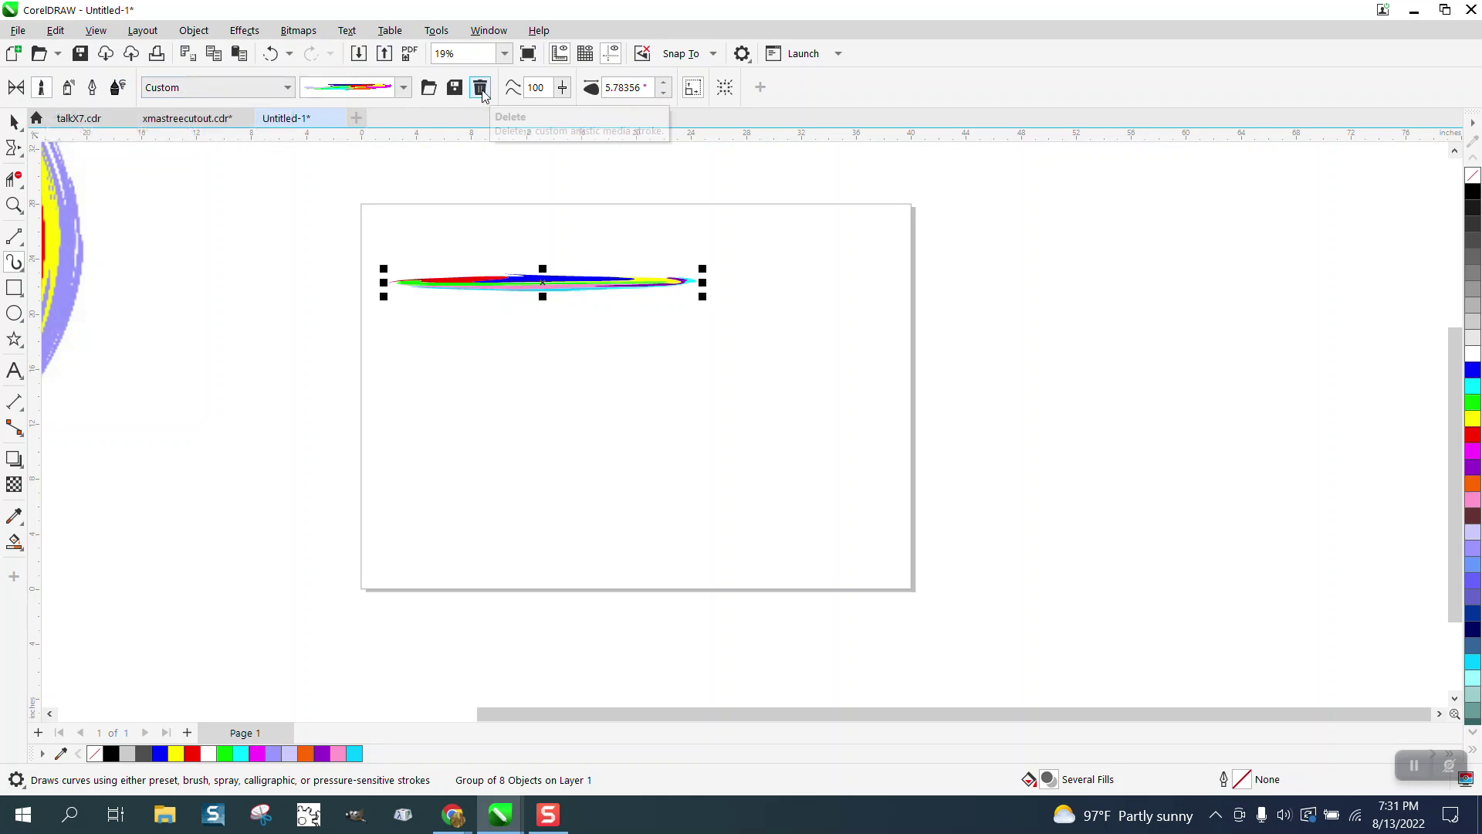
click(457, 90)
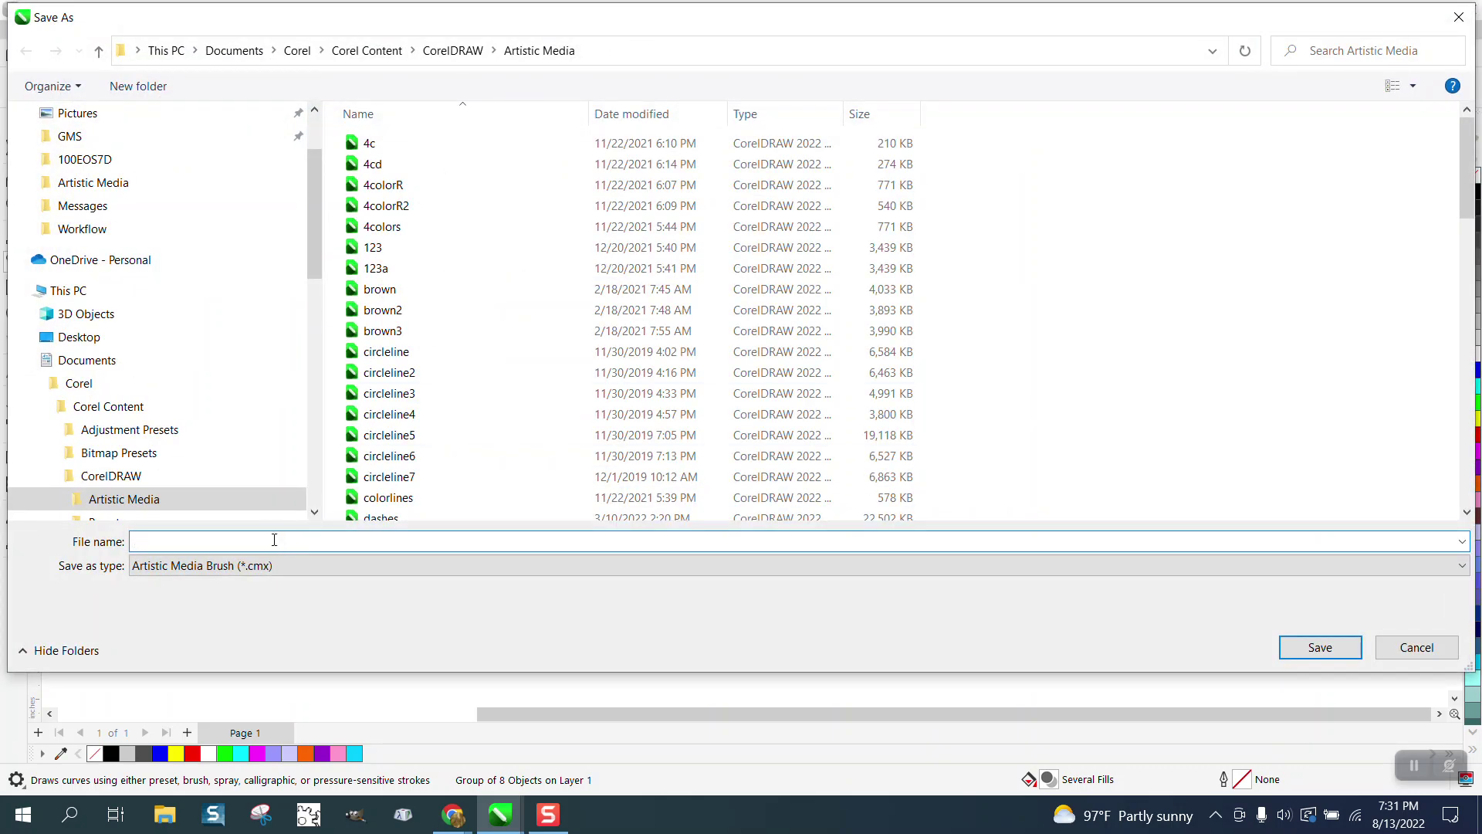
text(color)
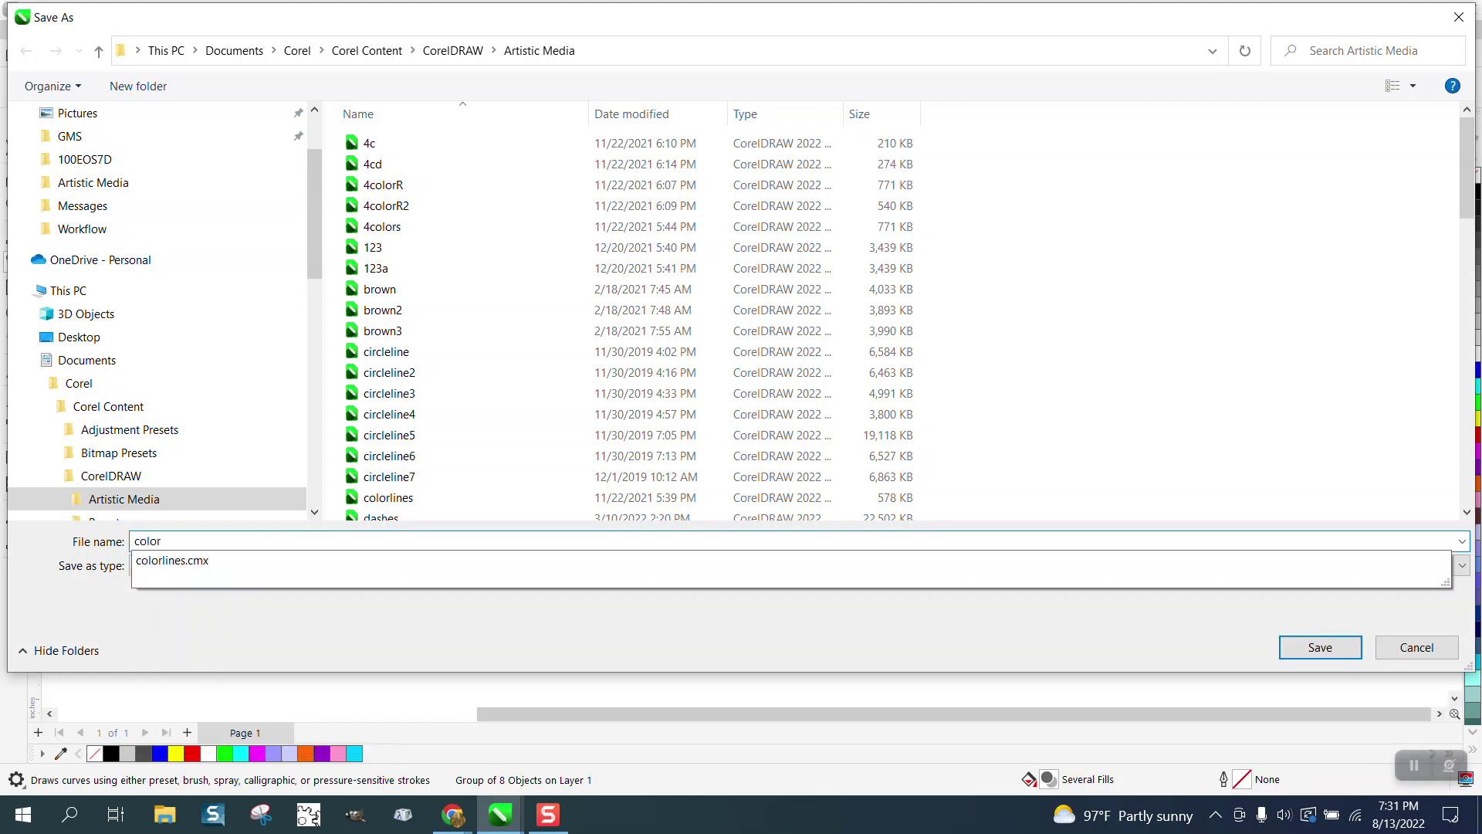
text(circle)
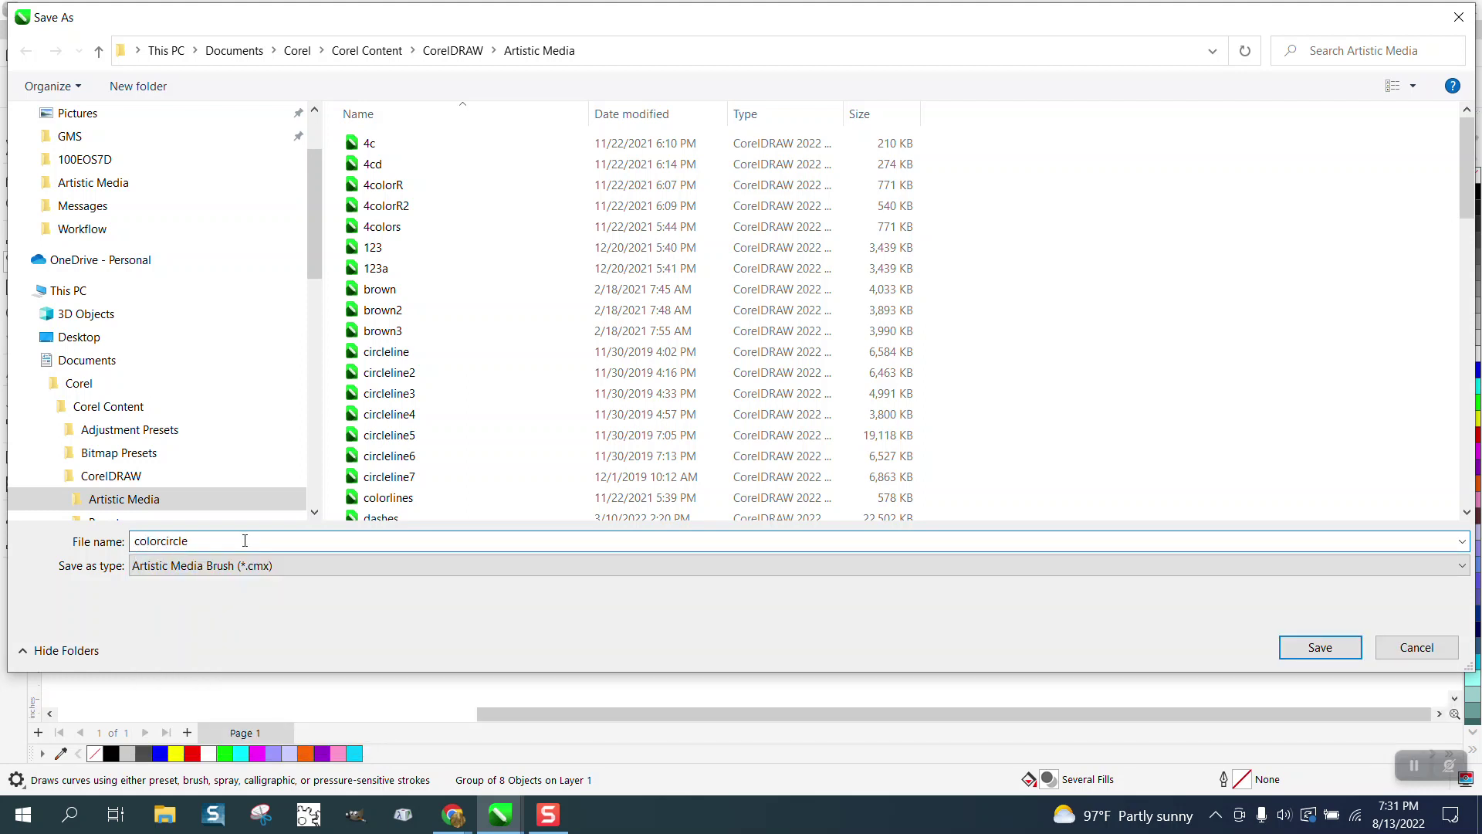
click(1327, 653)
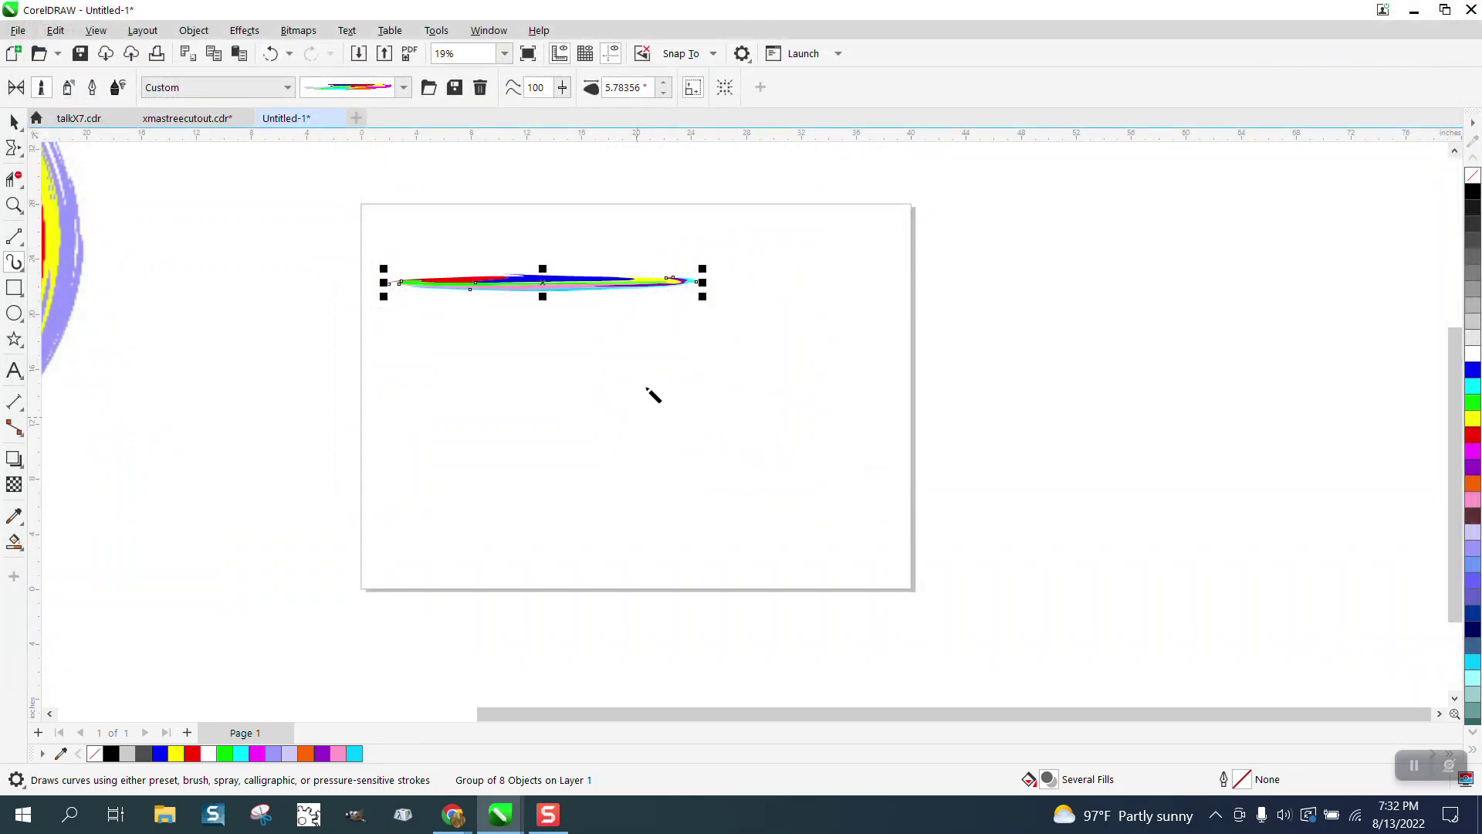
Draw a horizontal test stroke about 22 inches long with the colorcircle brush and set its stroke width to 2 inches
drag(411, 345, 722, 356)
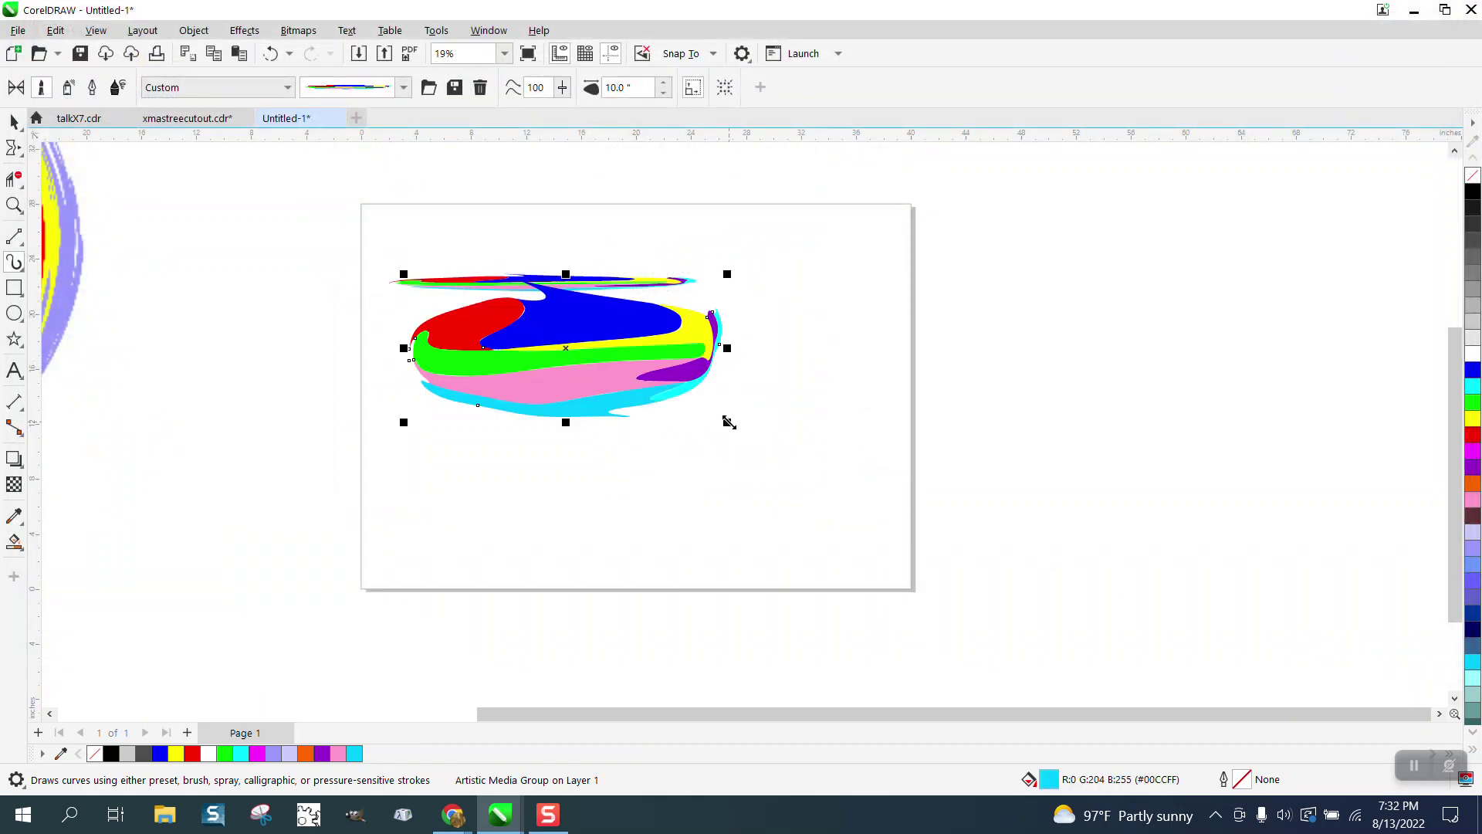
click(617, 88)
text(2)
key(Return)
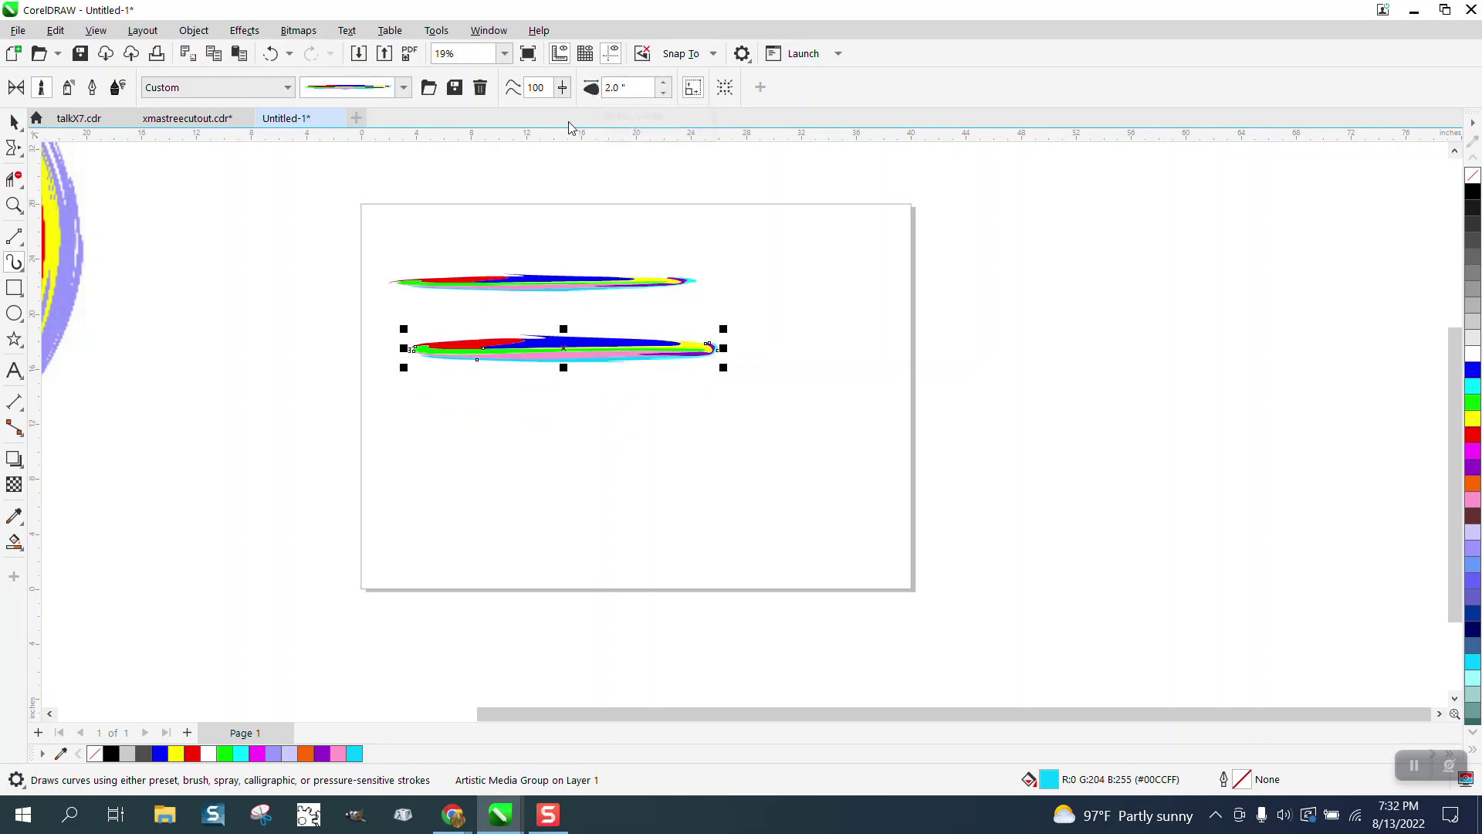
Draw a circle about 21.6 inches in diameter beside the page and apply the colorcircle brush with a 1.99-inch stroke width
click(14, 312)
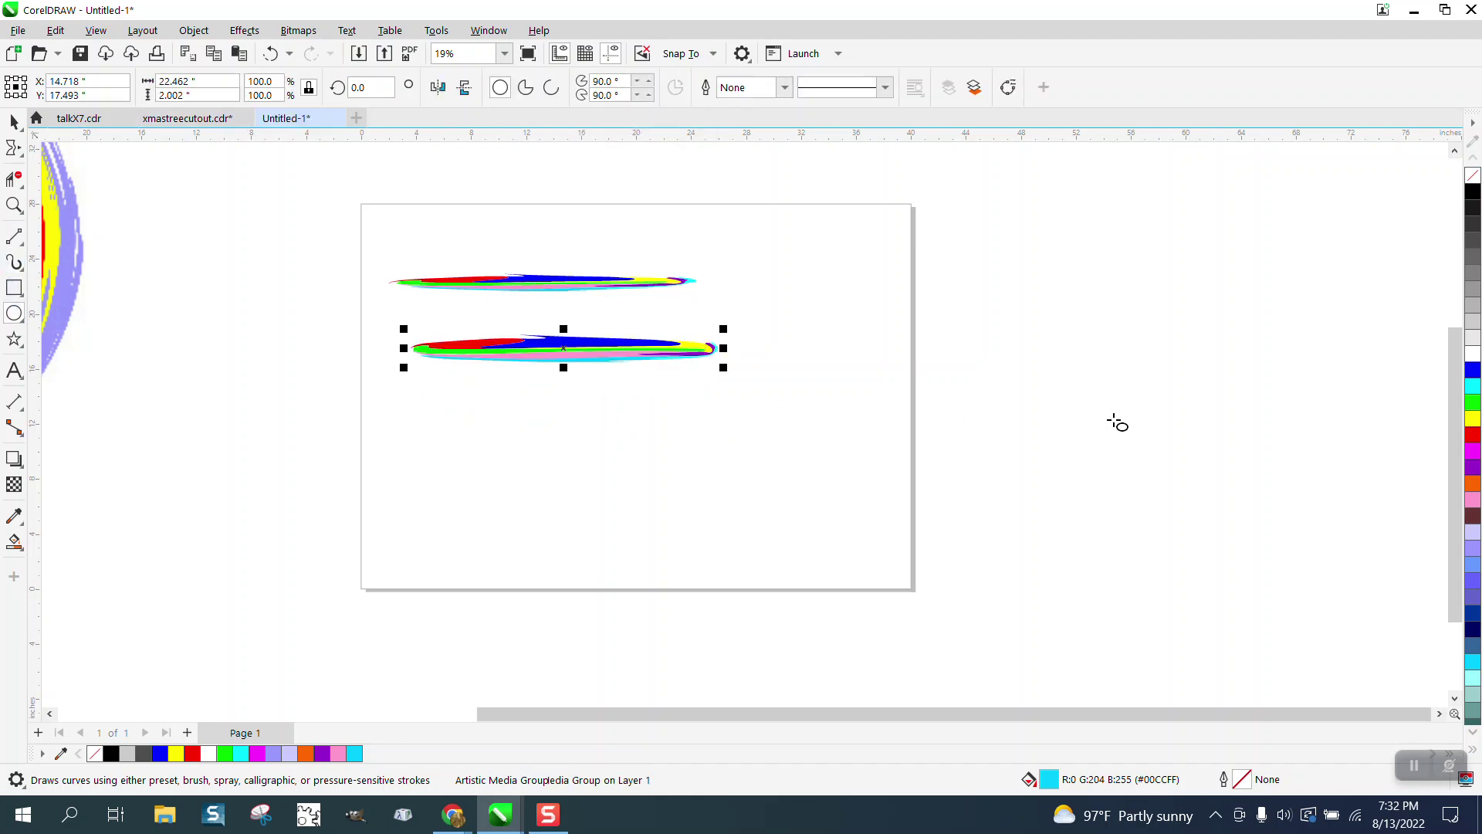
drag(1250, 303, 947, 533)
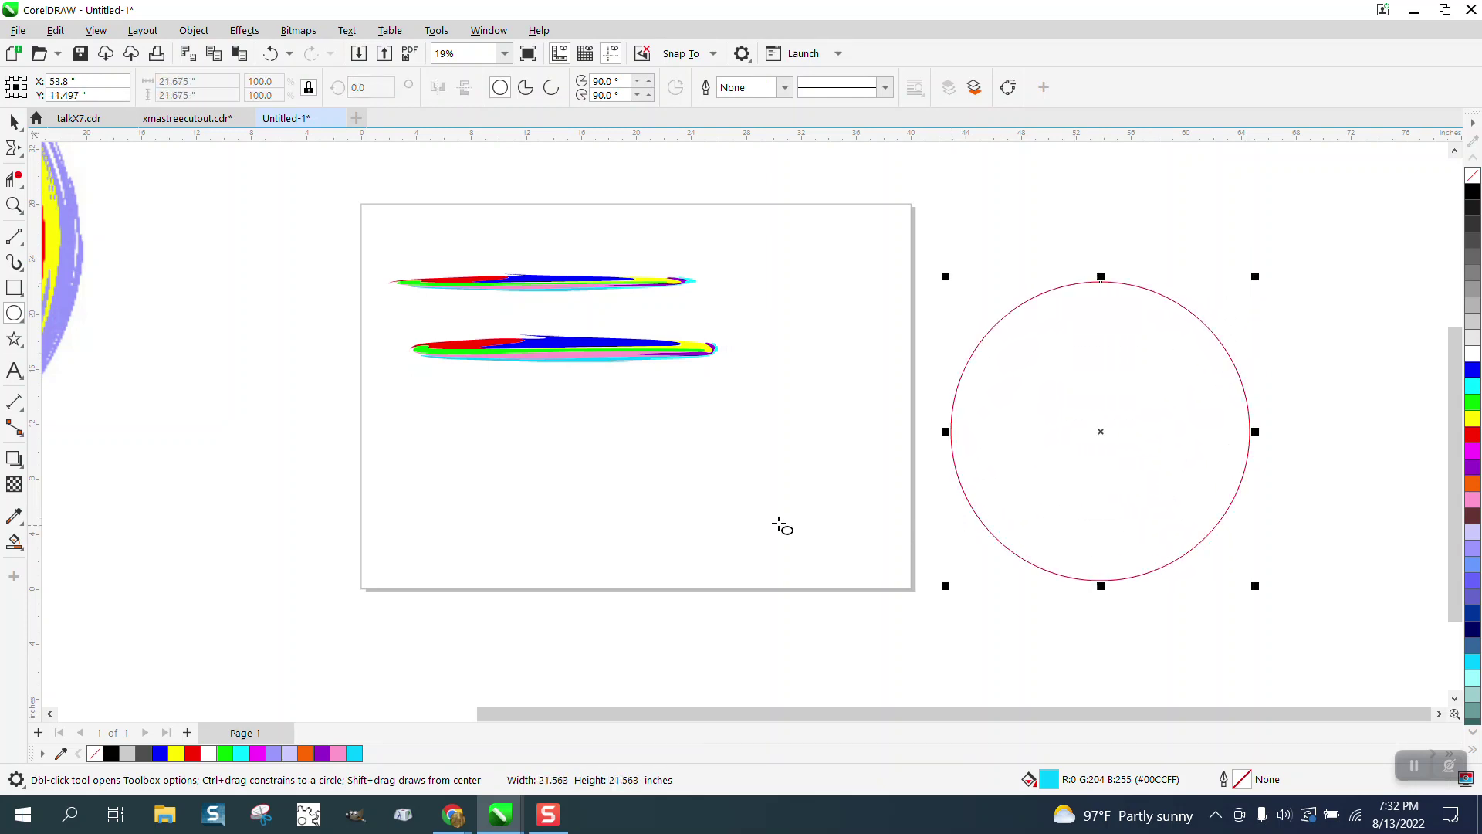
click(14, 263)
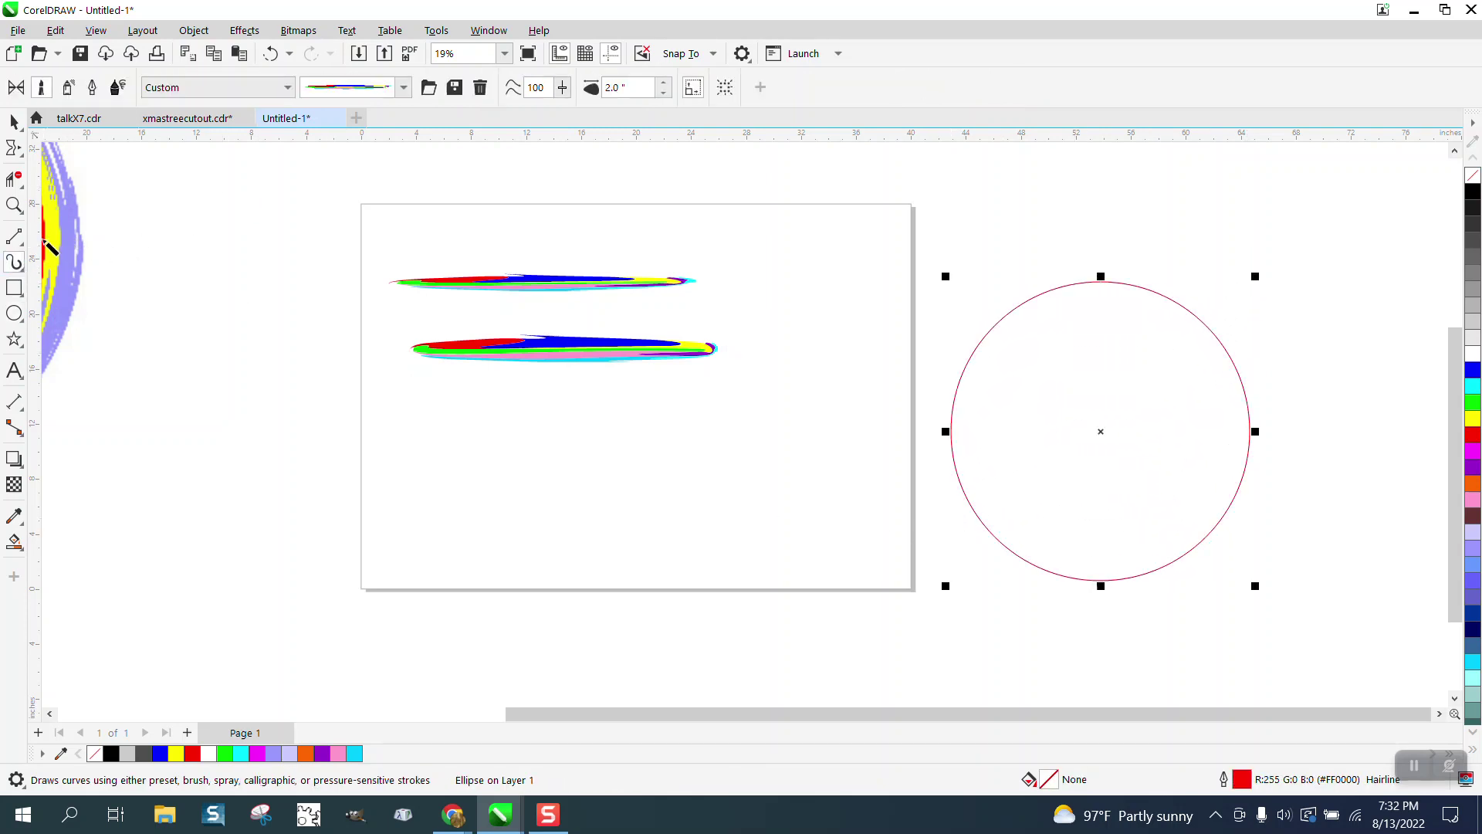
drag(996, 317, 1001, 320)
click(663, 92)
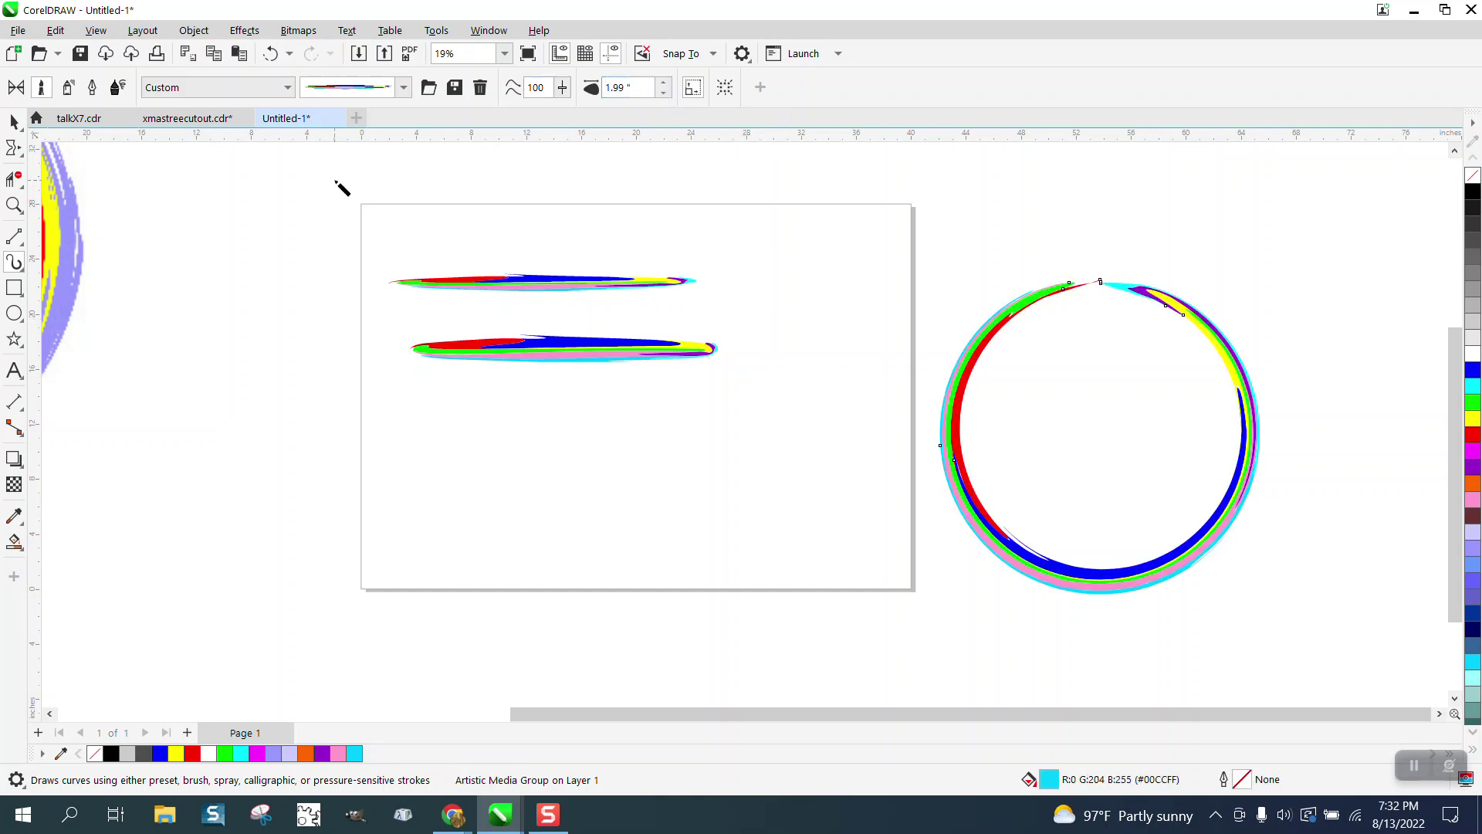
Compare the color bands and stroke ends of the reference circle with those of the new brushed circle
scroll(695, 224, down, 3)
click(14, 205)
drag(258, 206, 396, 284)
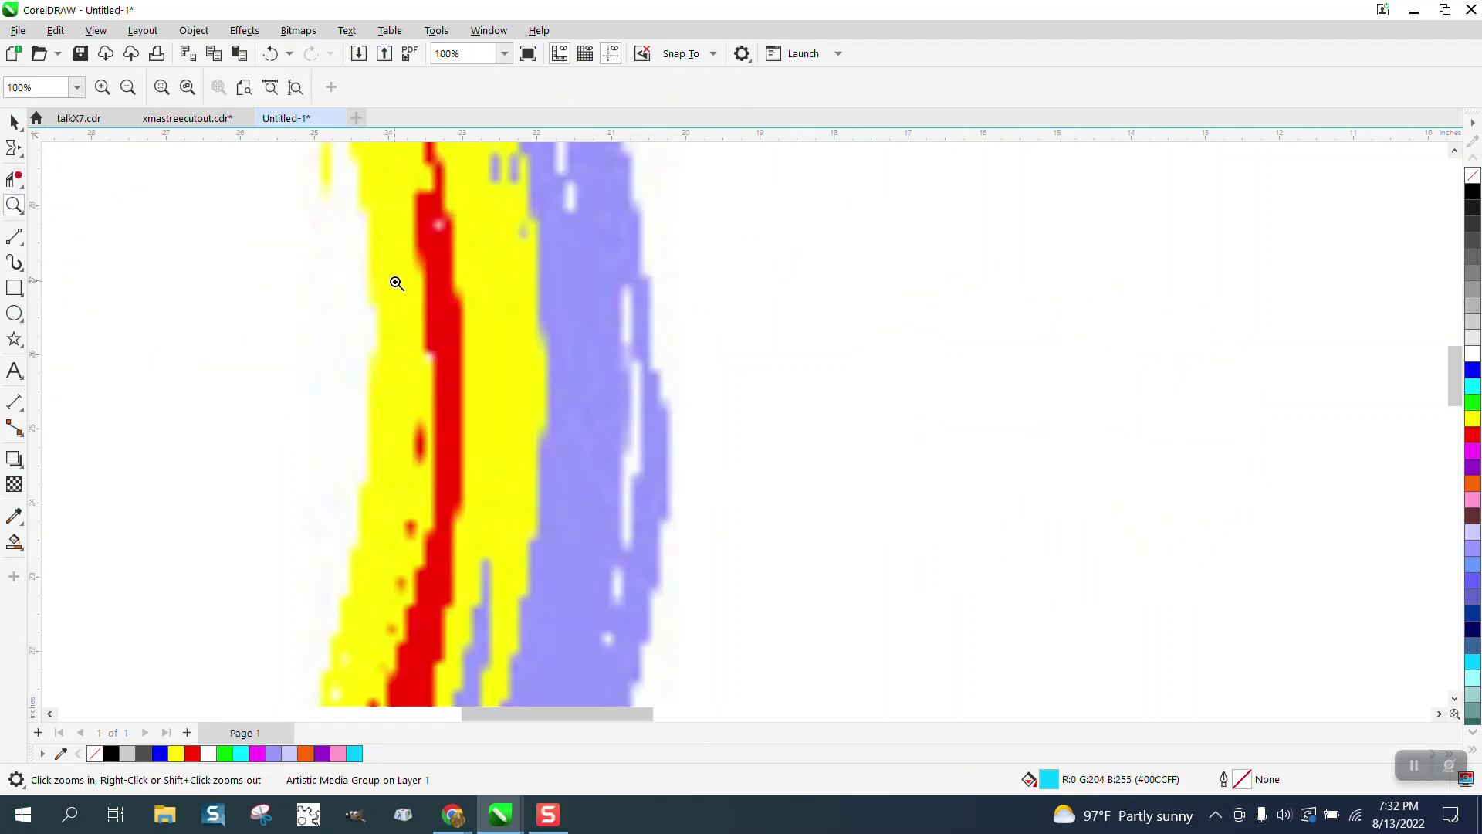
scroll(396, 284, down, 15)
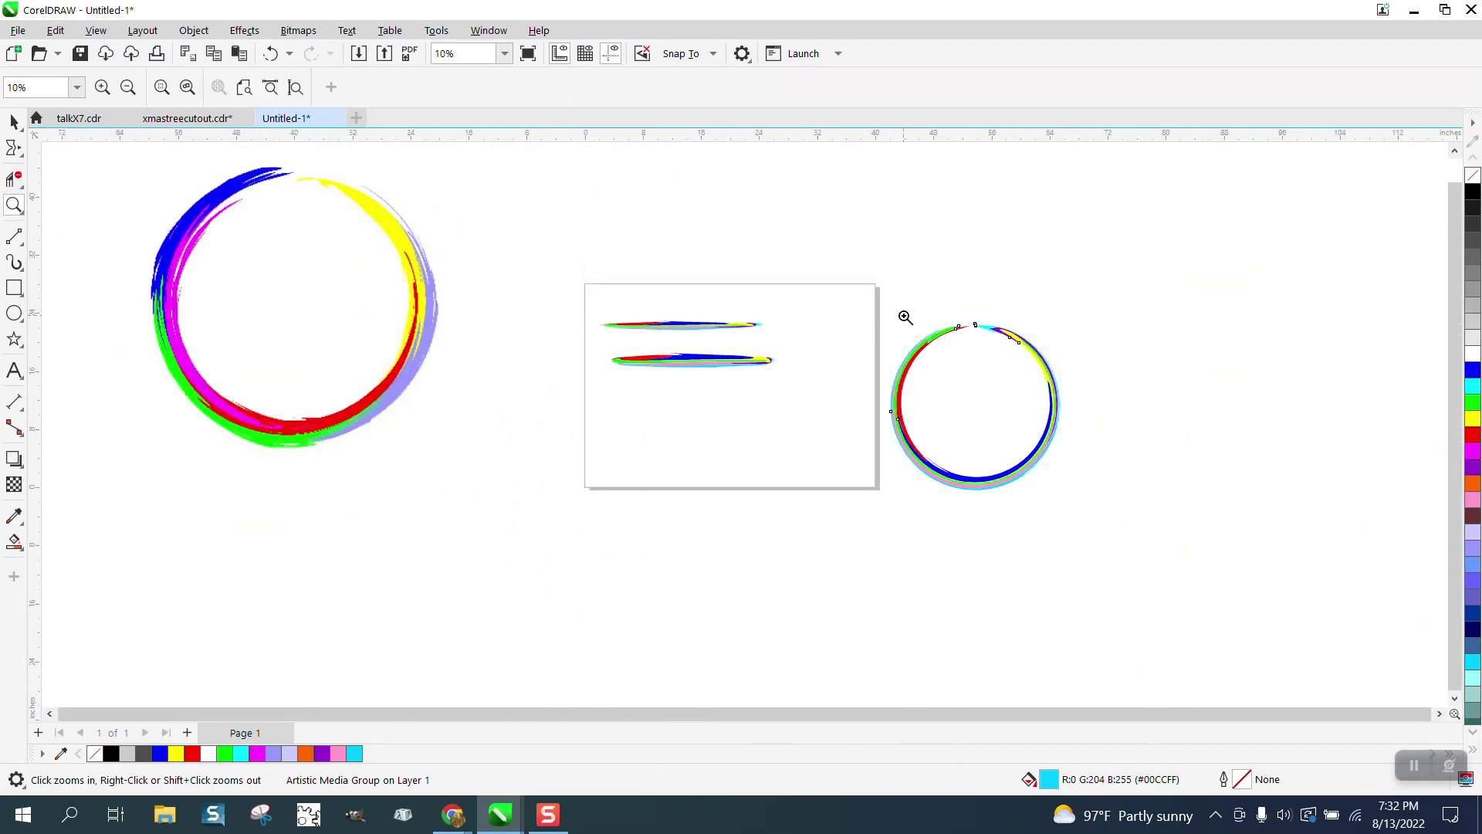
drag(905, 317, 1042, 380)
scroll(752, 255, down, 6)
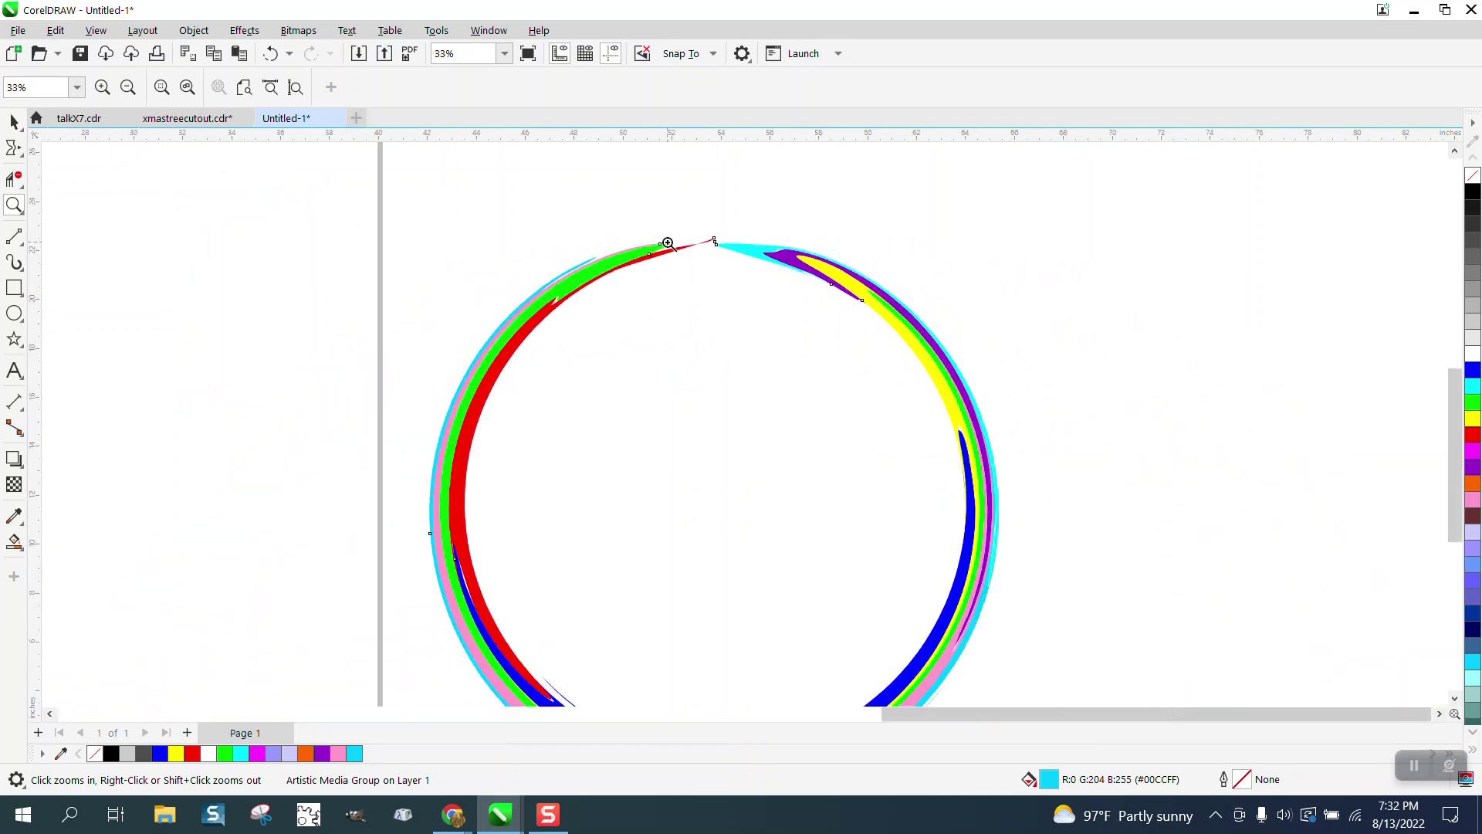
scroll(667, 243, down, 3)
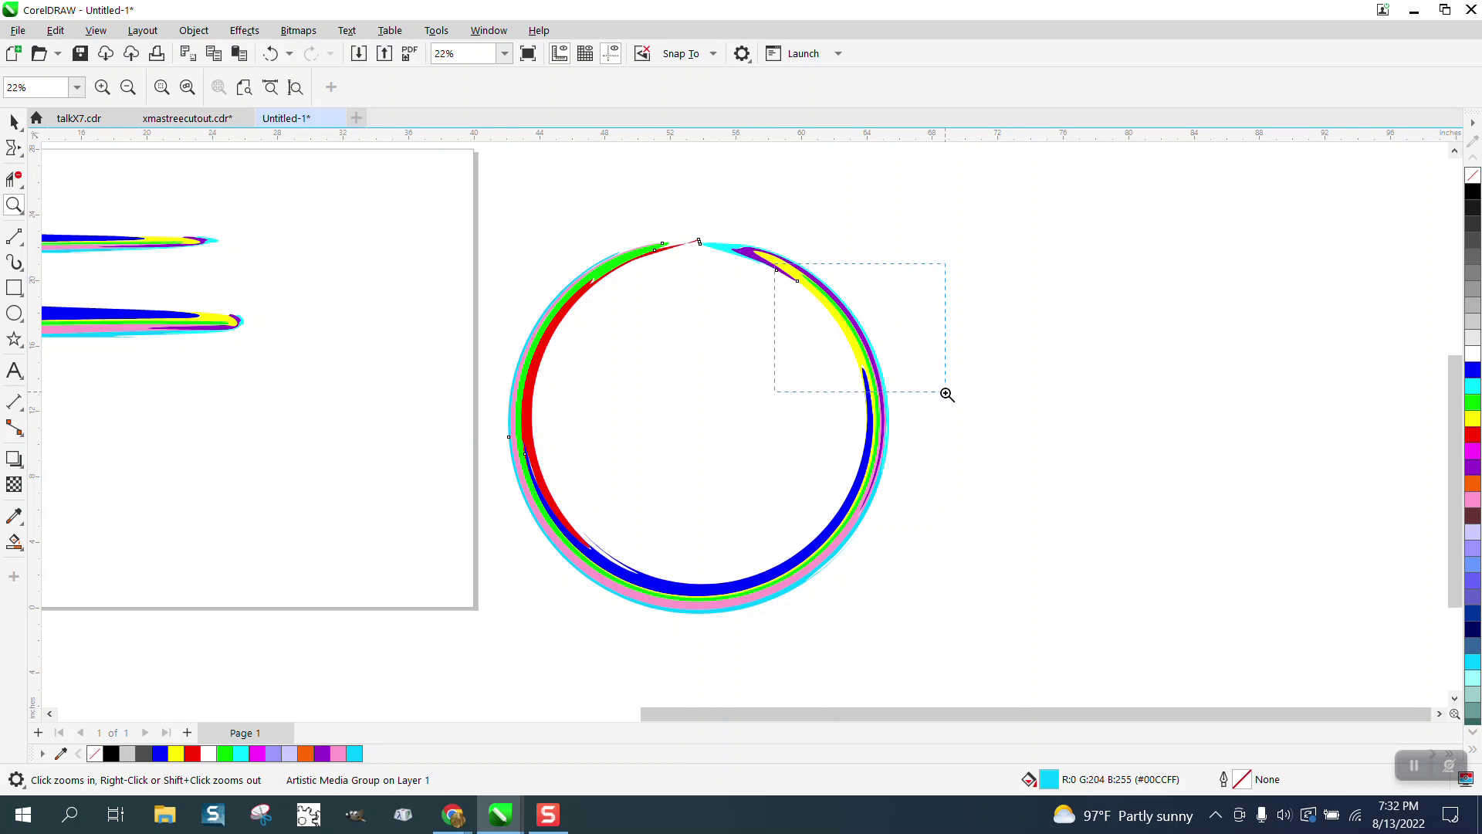
drag(946, 393, 944, 391)
scroll(863, 347, down, 5)
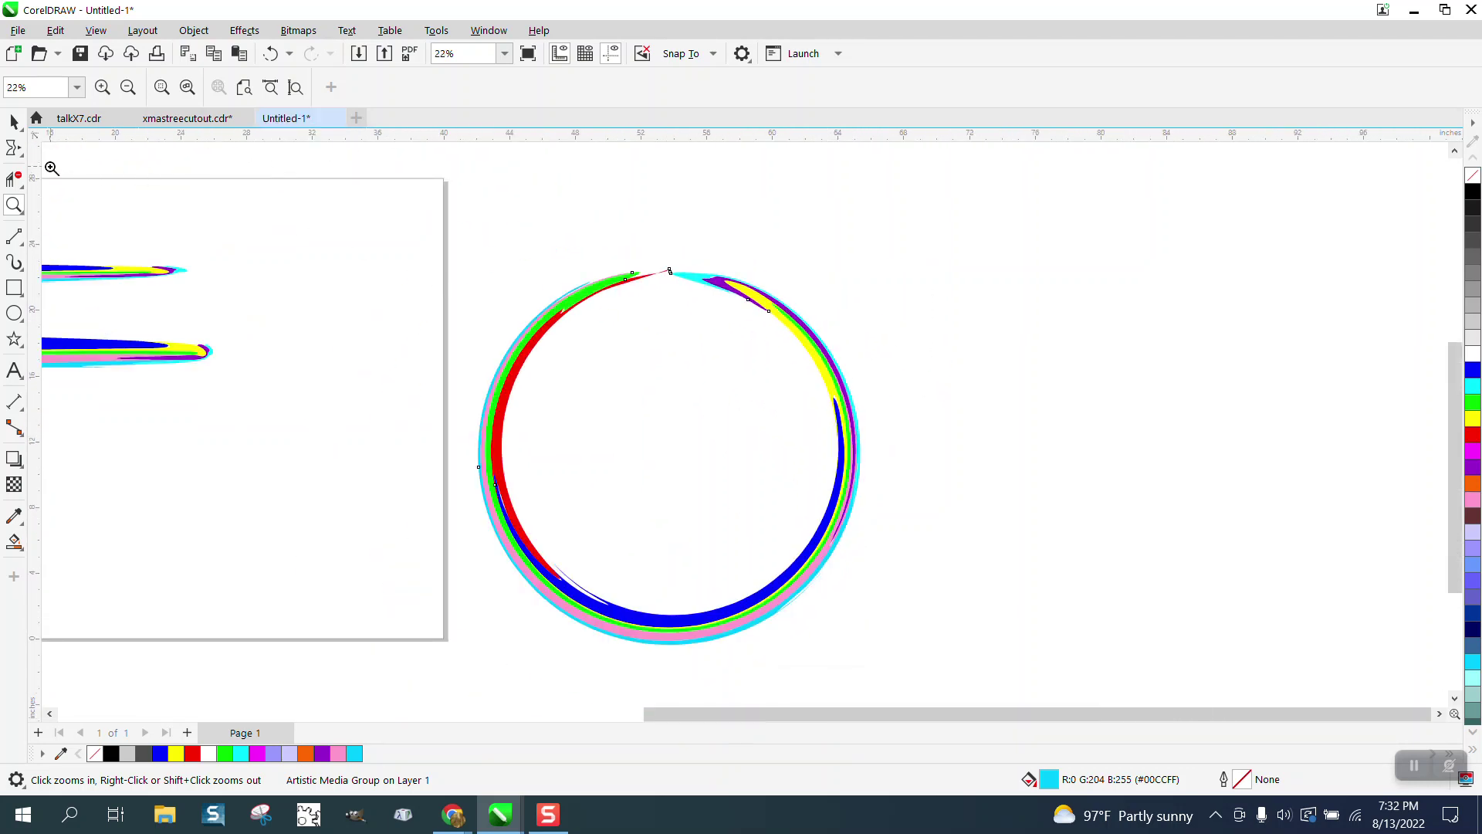
Set the brushed circle's stroke width to 1 inch
click(15, 263)
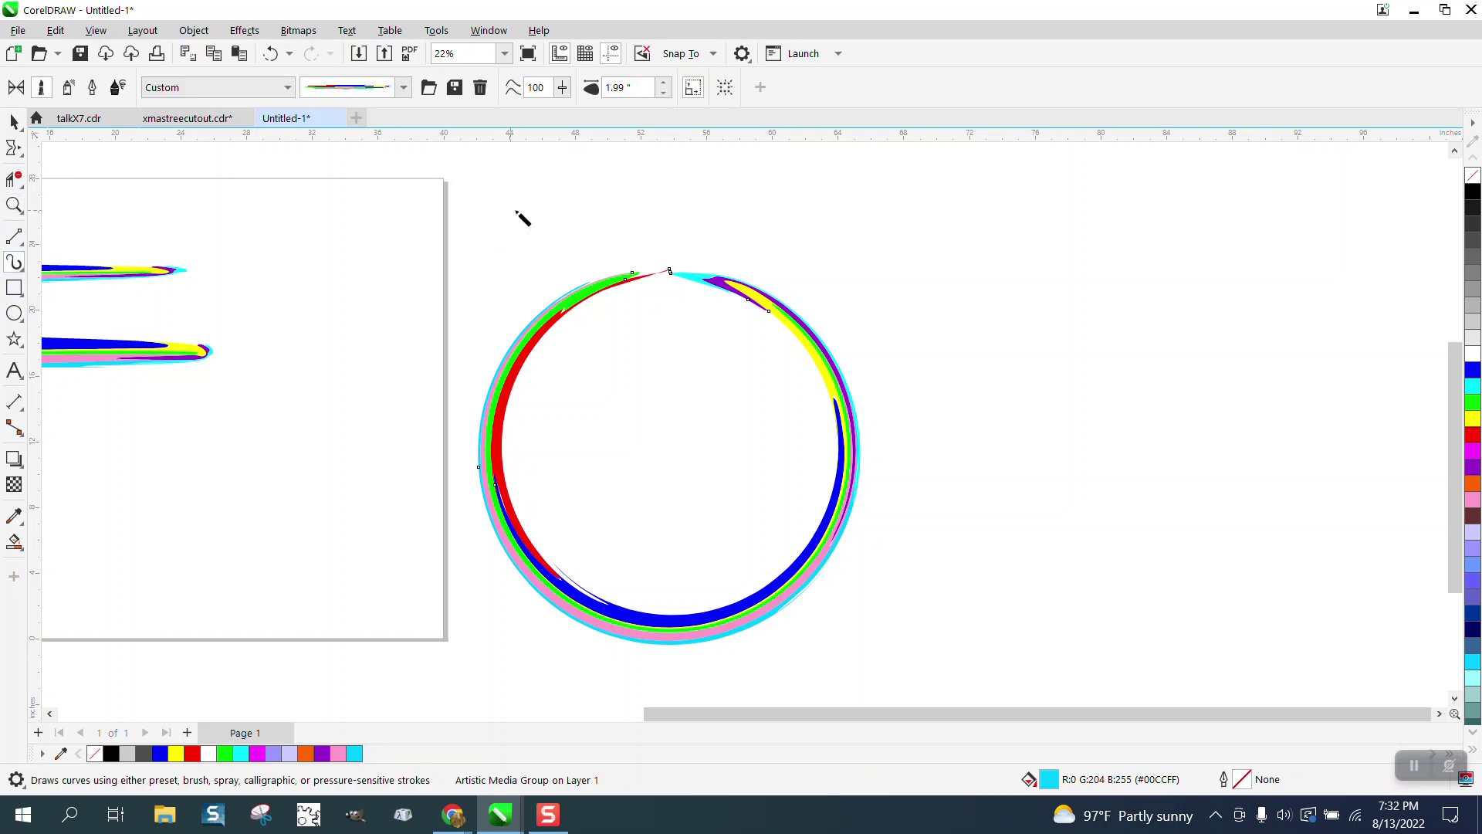
click(606, 94)
text(1.0)
key(Return)
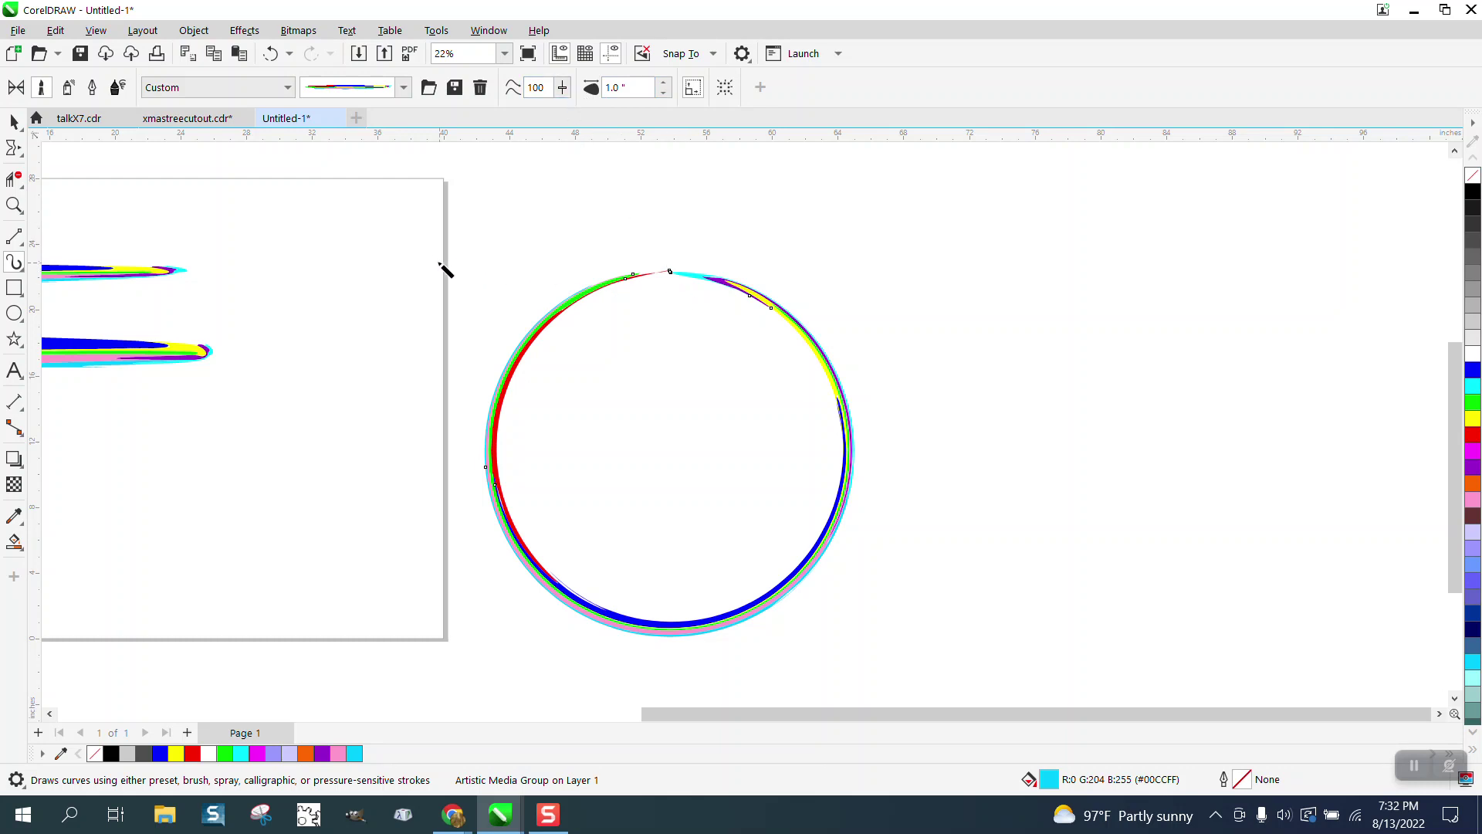
Examine the color bands of the thinner brushed circle up close and against the reference circle
scroll(386, 247, down, 1)
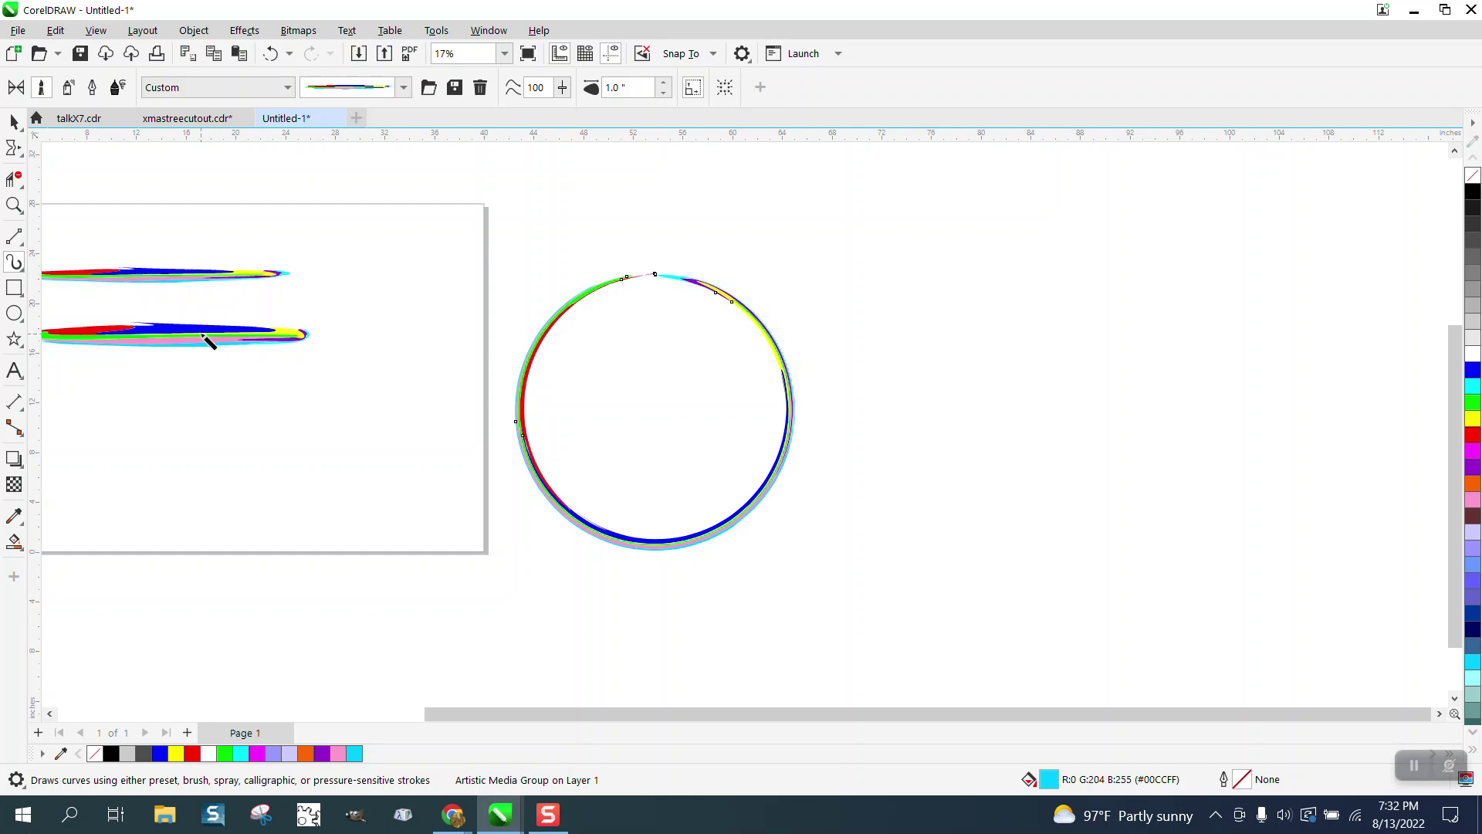
click(14, 204)
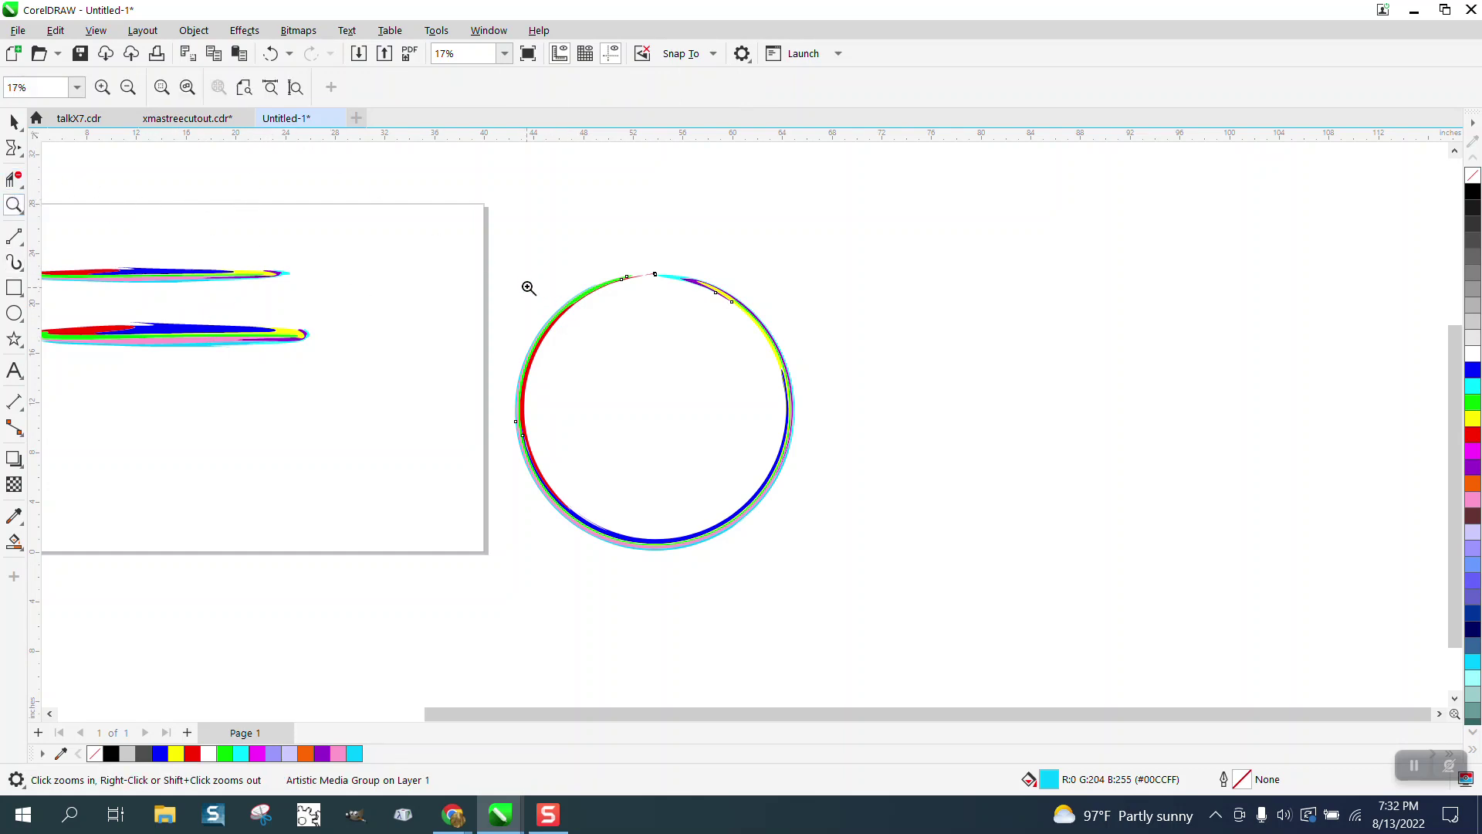
drag(791, 522, 792, 523)
scroll(818, 526, down, 1)
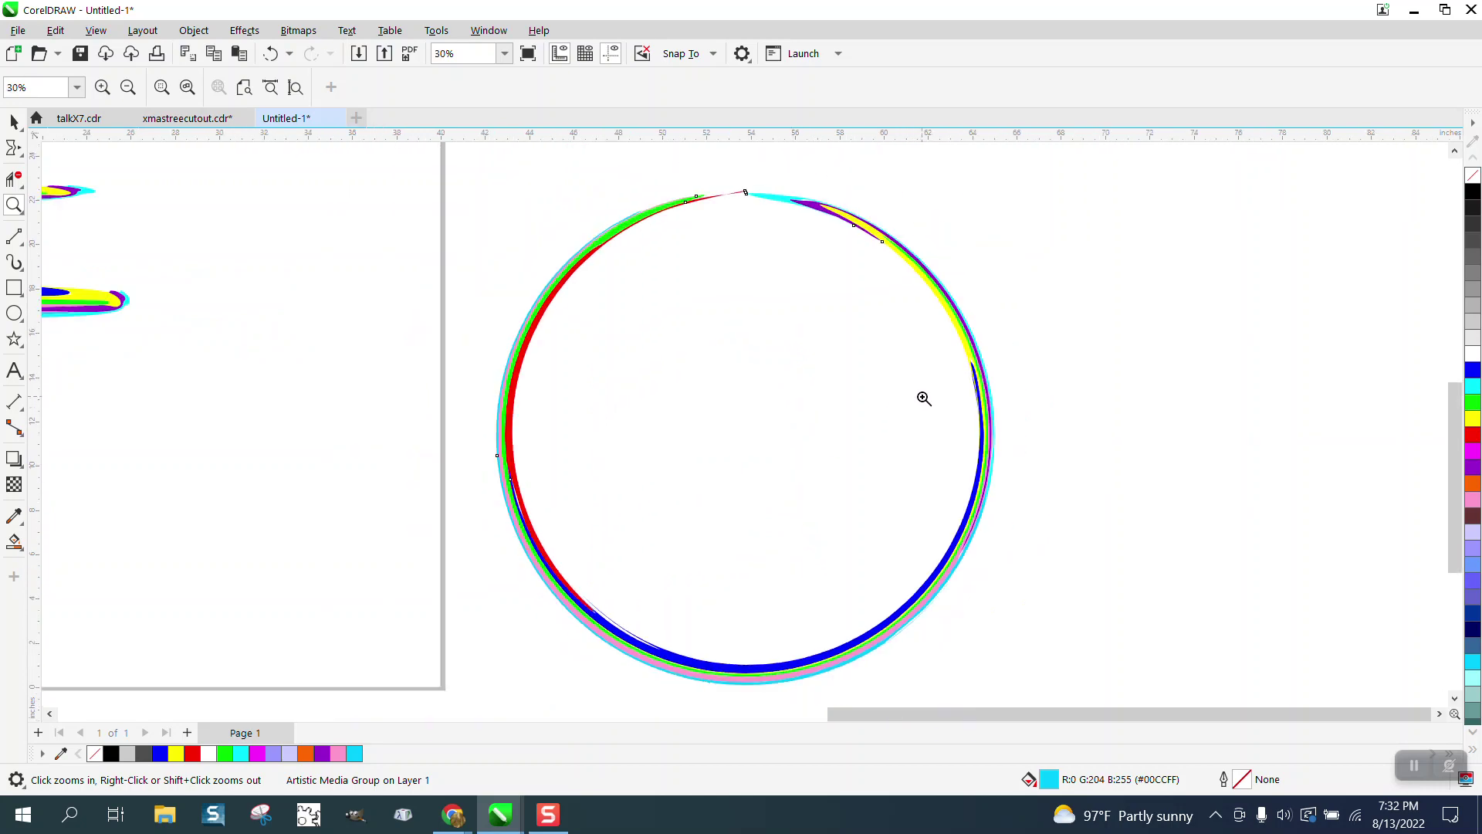
drag(1028, 421, 1028, 422)
scroll(780, 350, down, 7)
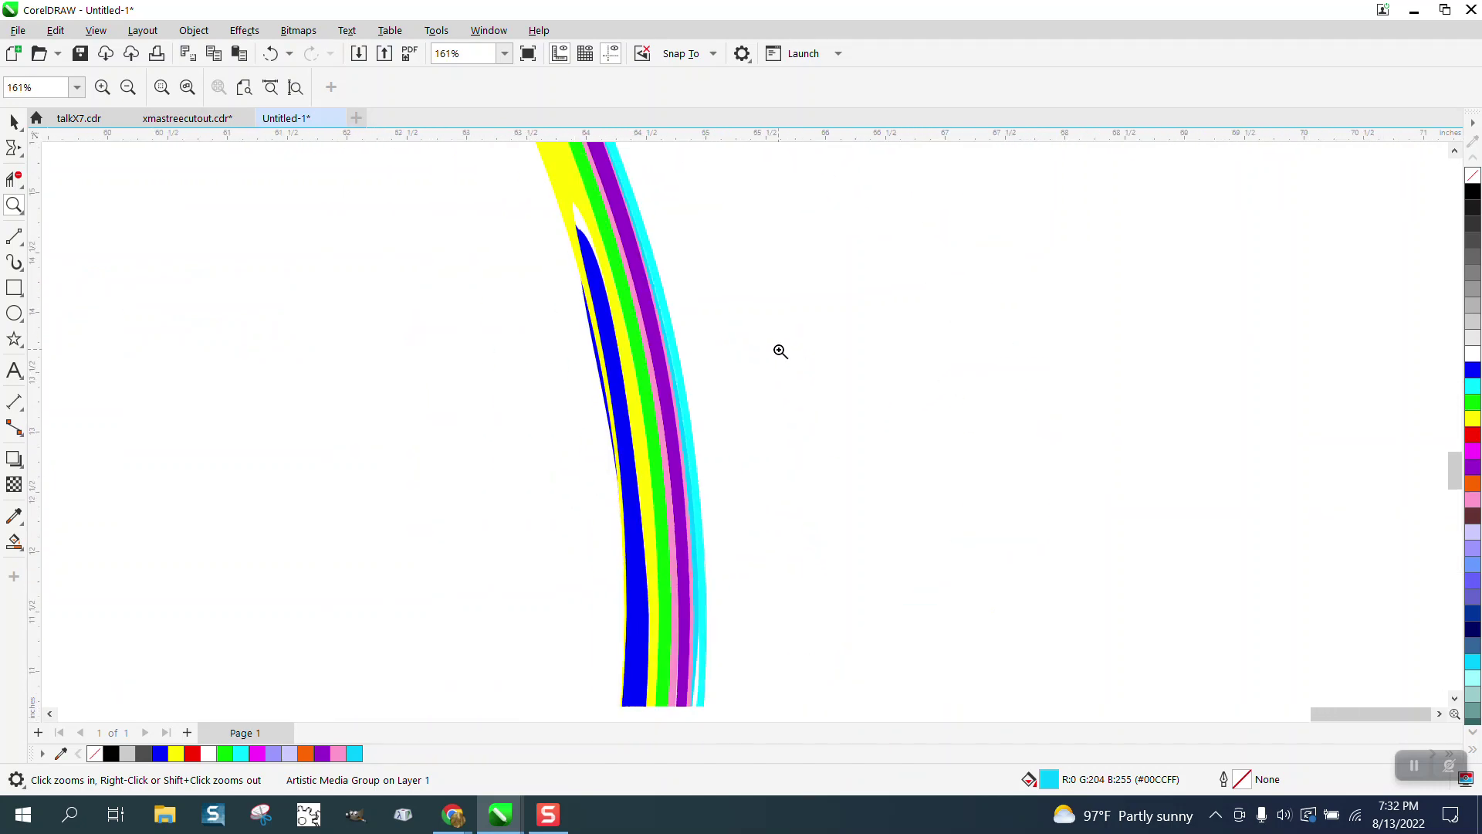
scroll(781, 348, down, 5)
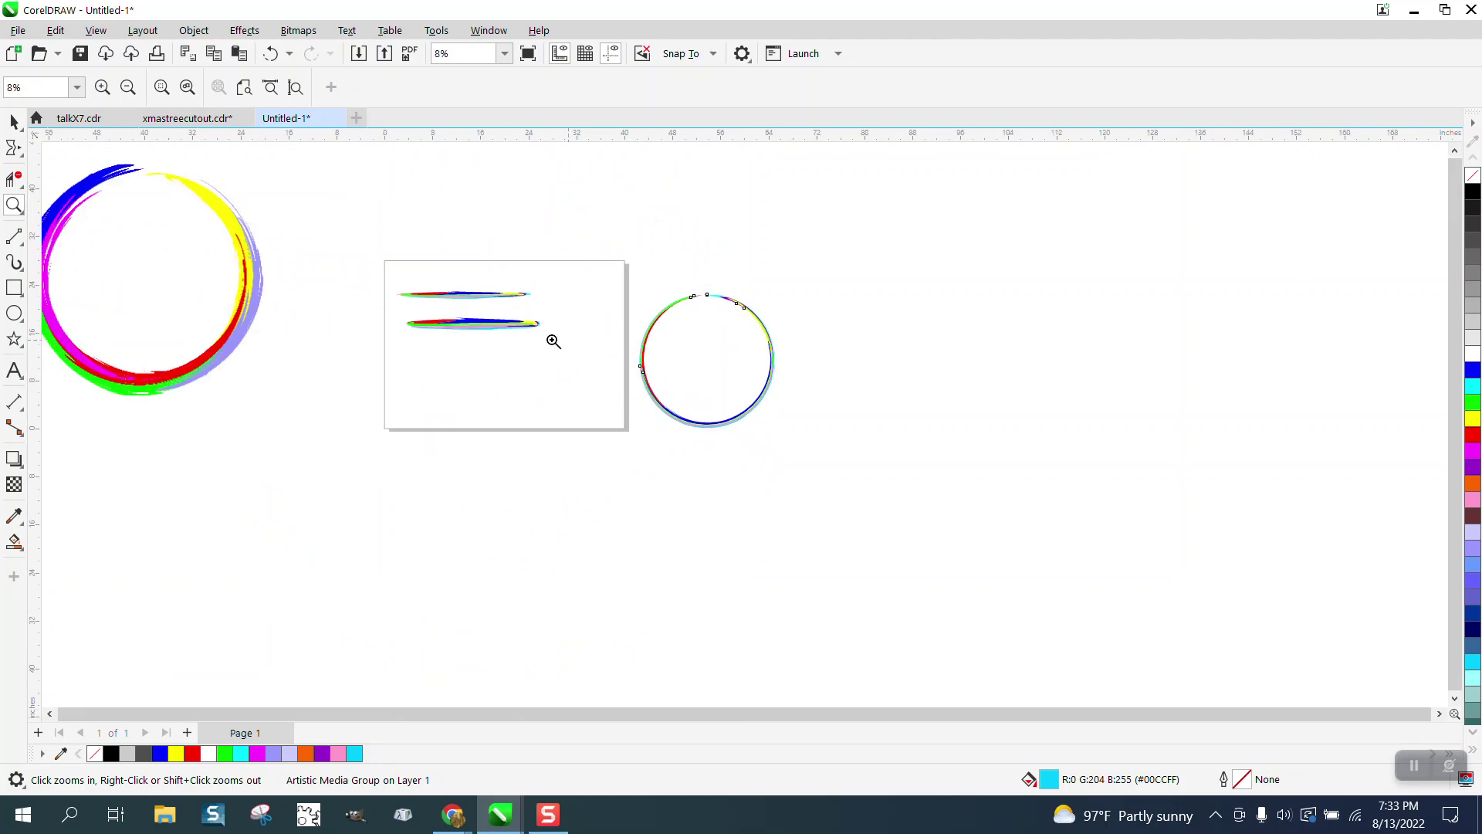
Enlarge the brushed circle to about 39 inches across and try stroke widths of 10, 4 and 3 inches
click(14, 122)
drag(783, 287, 959, 206)
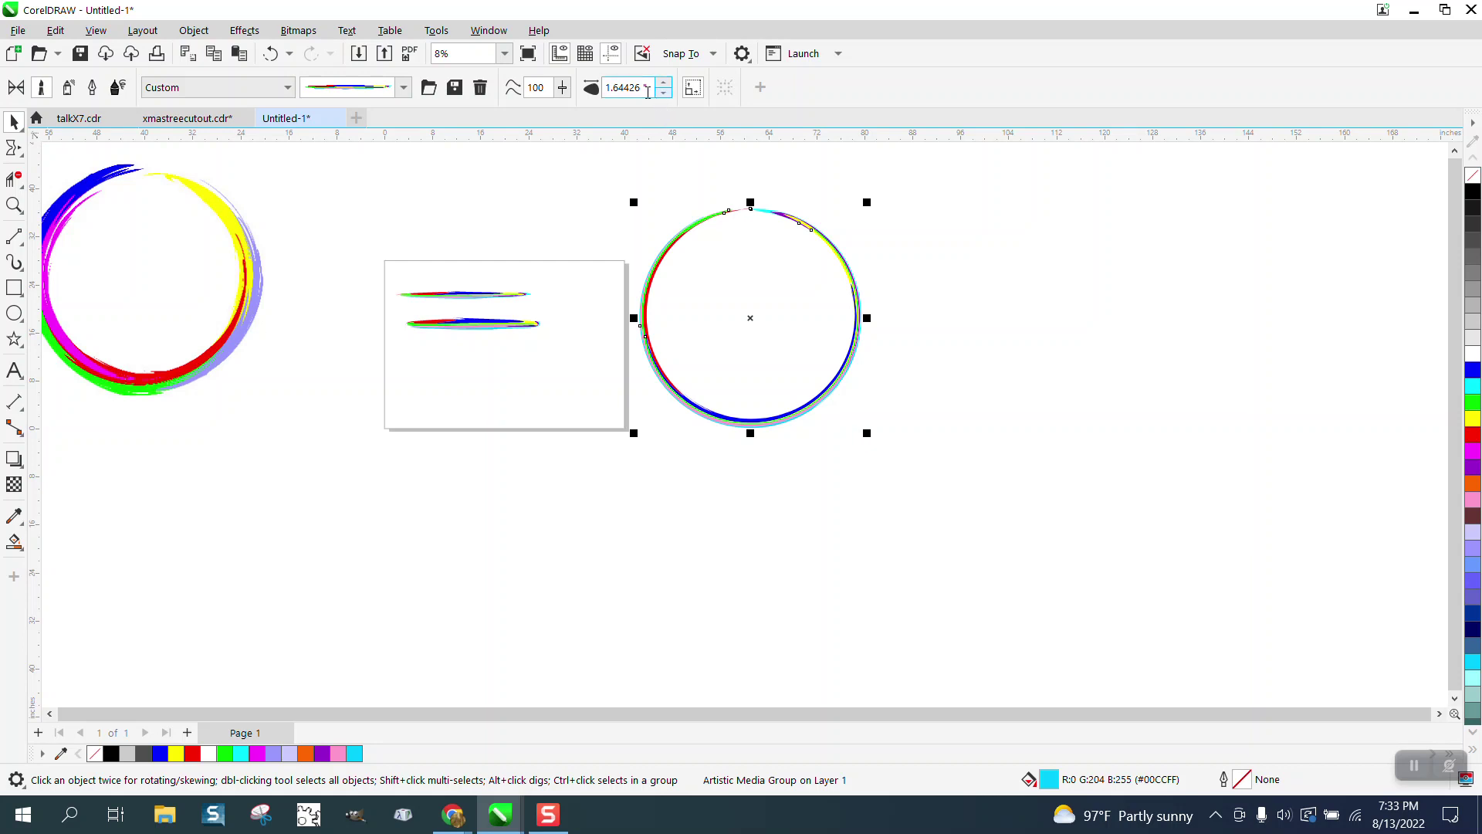
drag(652, 87, 606, 87)
text(10)
key(Return)
text(4)
key(Return)
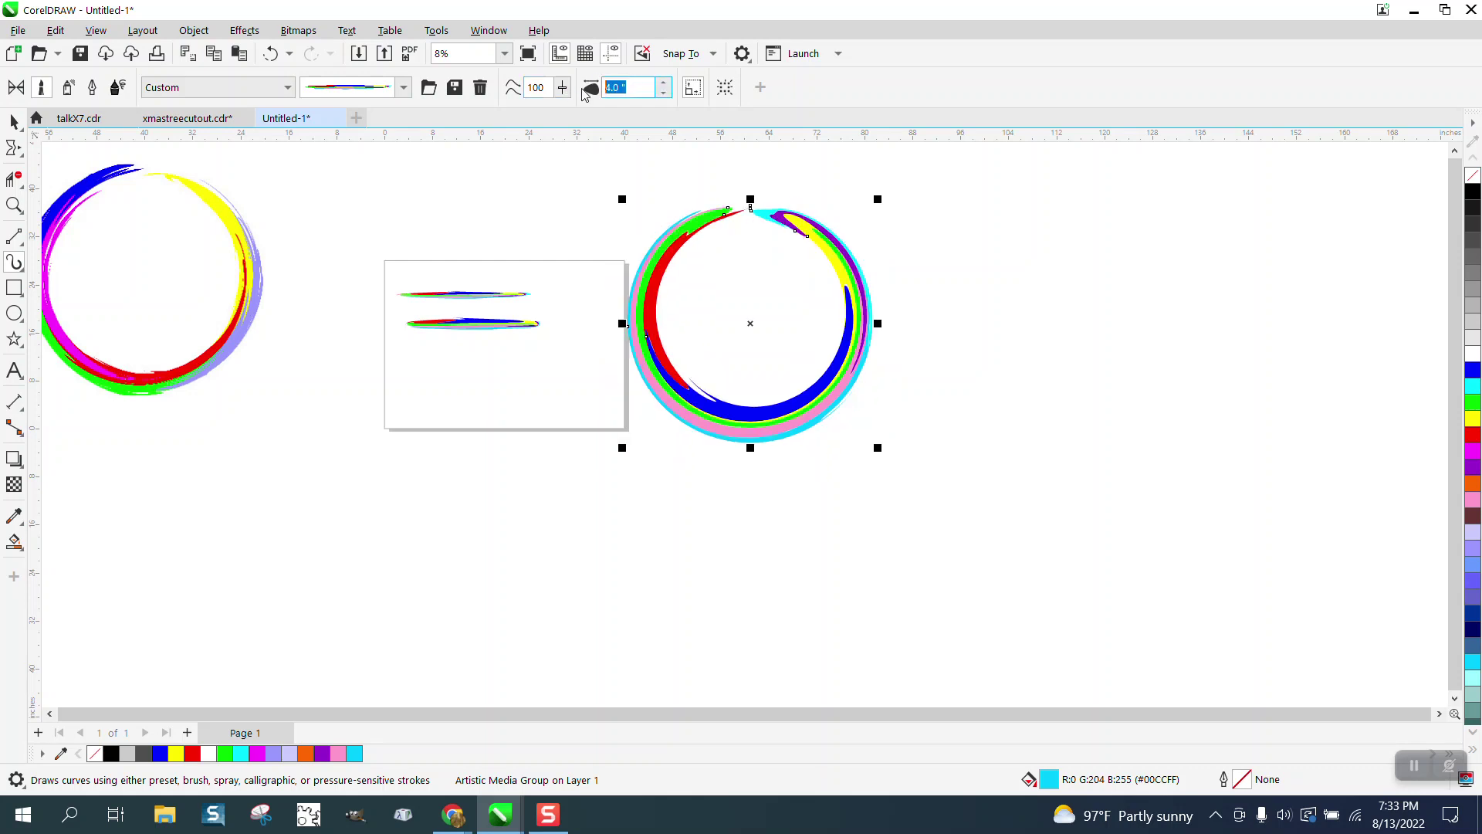
text(3)
key(Return)
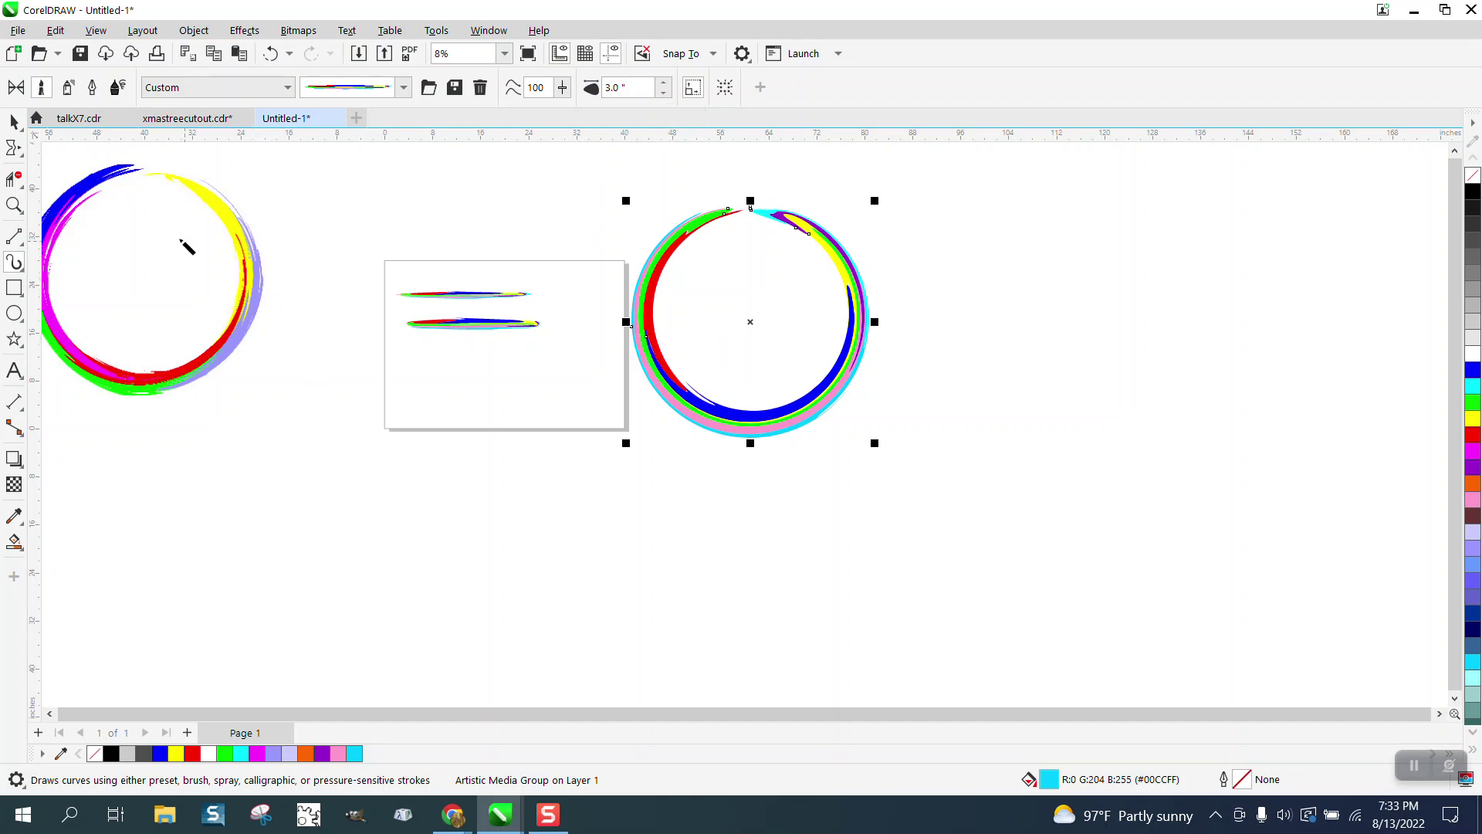
Undo back to the eight outlined squares before the last fill, and fill the empty lower-right square with blue
click(22, 290)
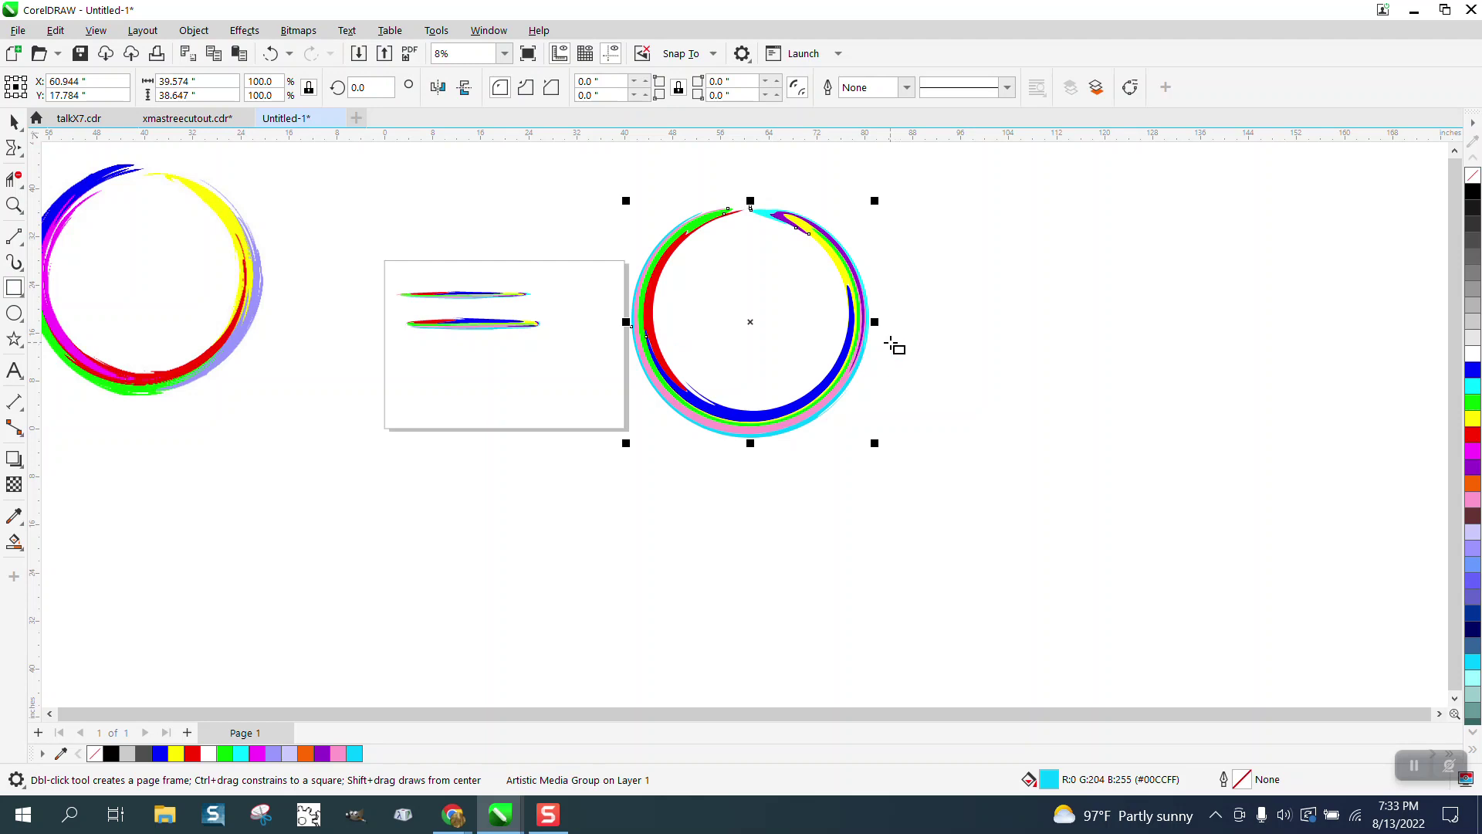
click(290, 53)
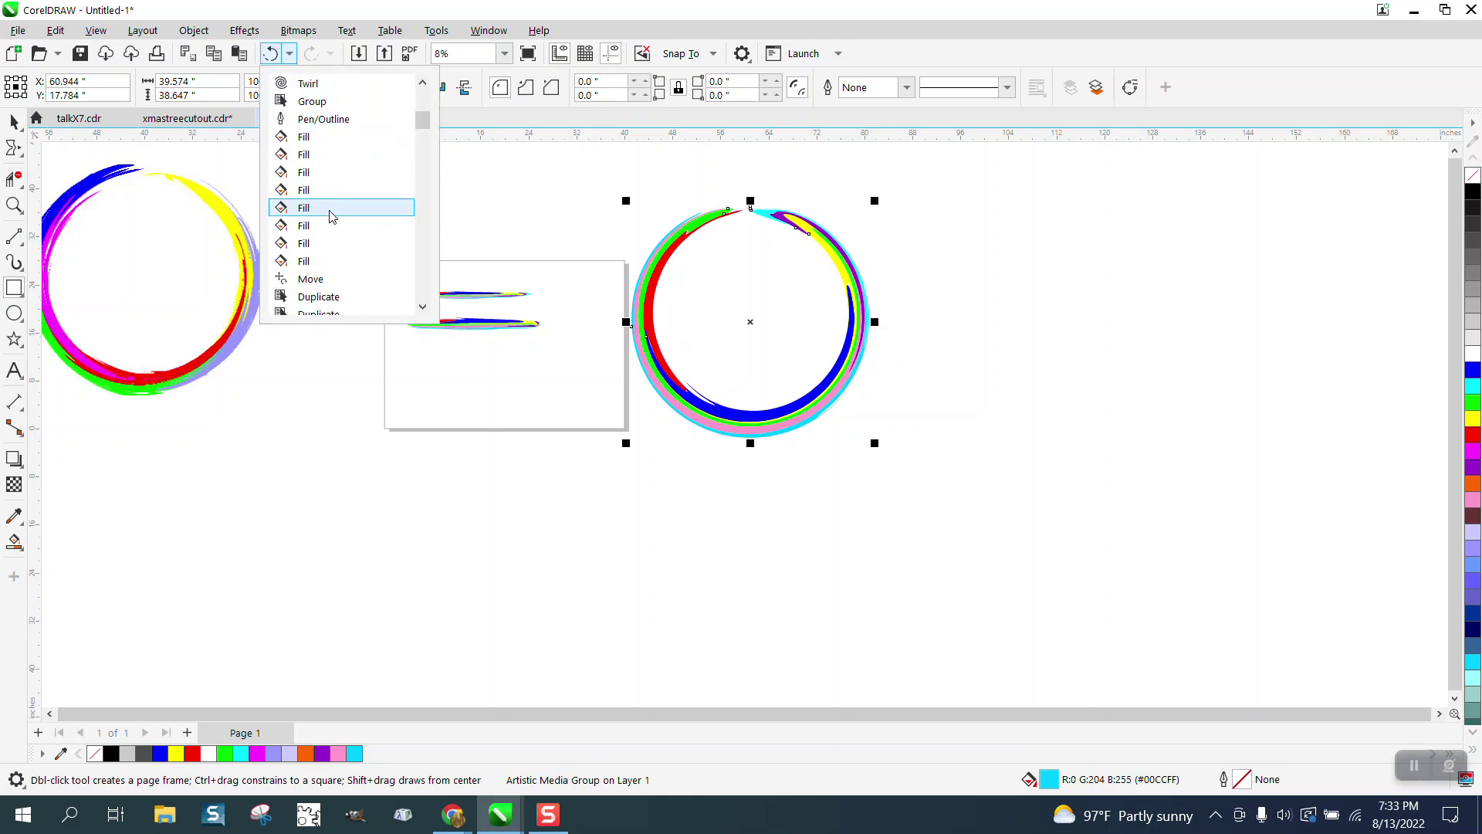
scroll(333, 216, down, 1)
click(309, 83)
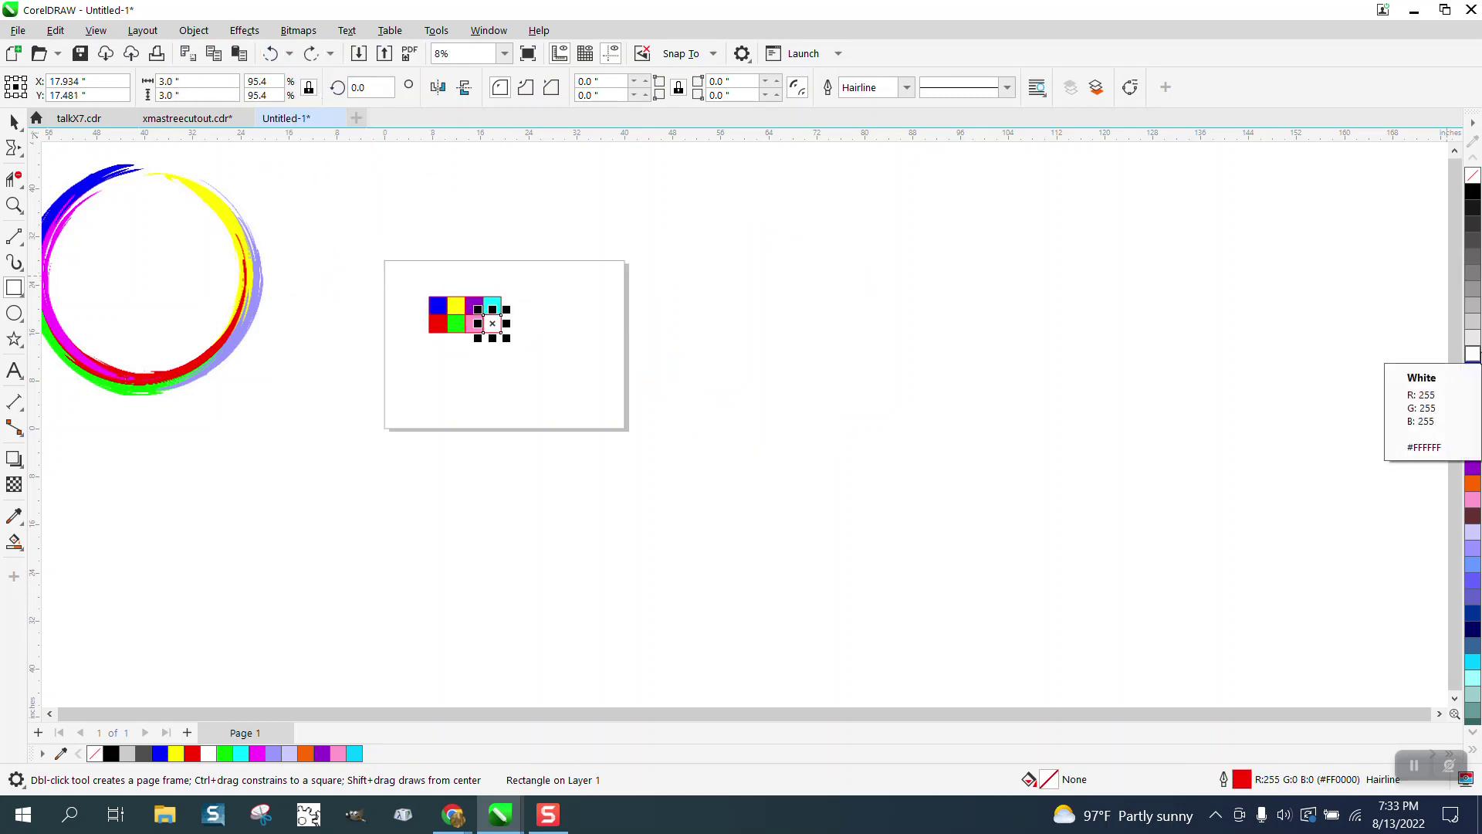
click(1473, 372)
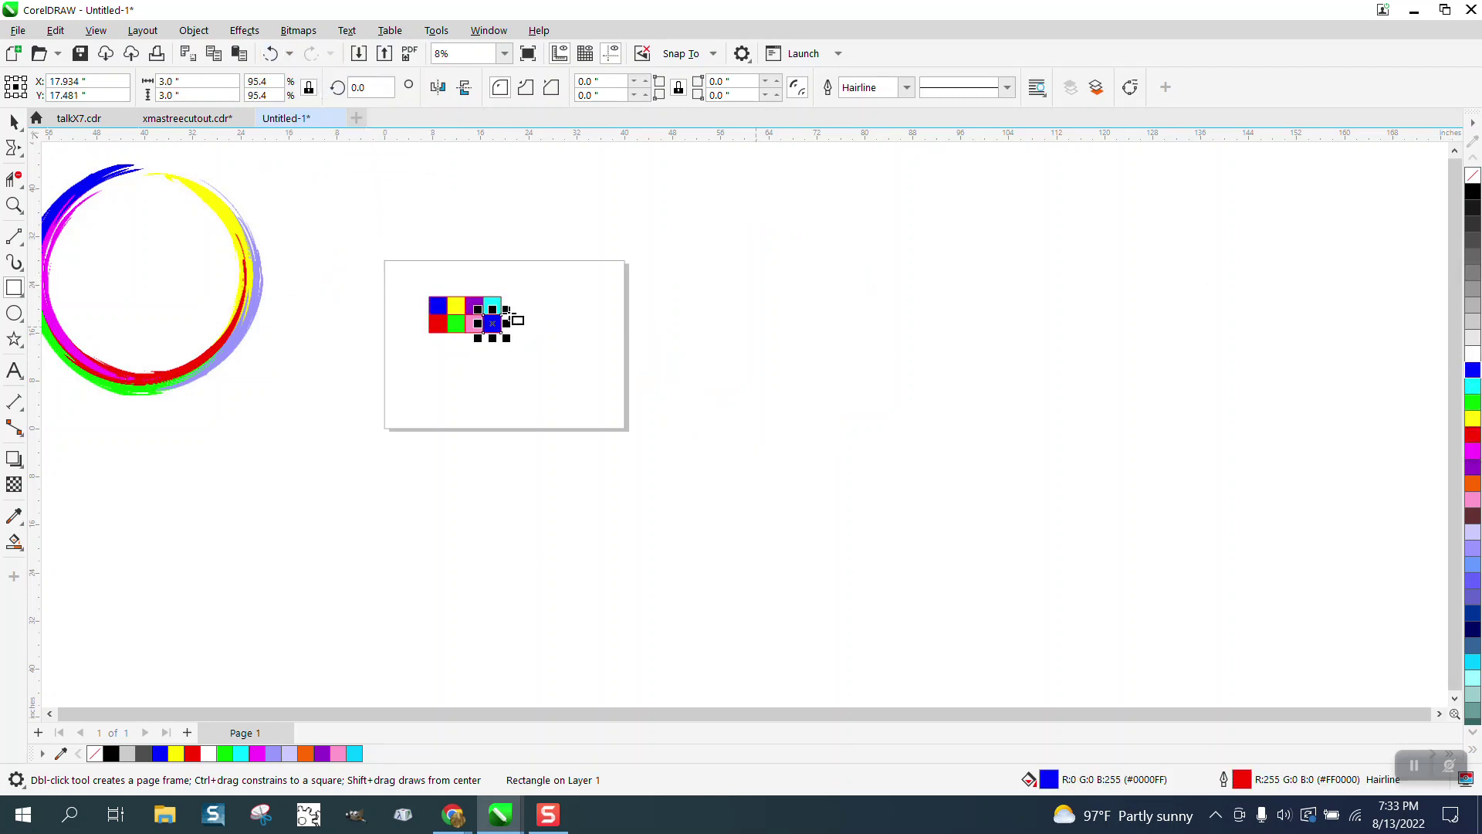
Select all eight colored squares and remove their outlines
click(14, 204)
drag(415, 277, 600, 359)
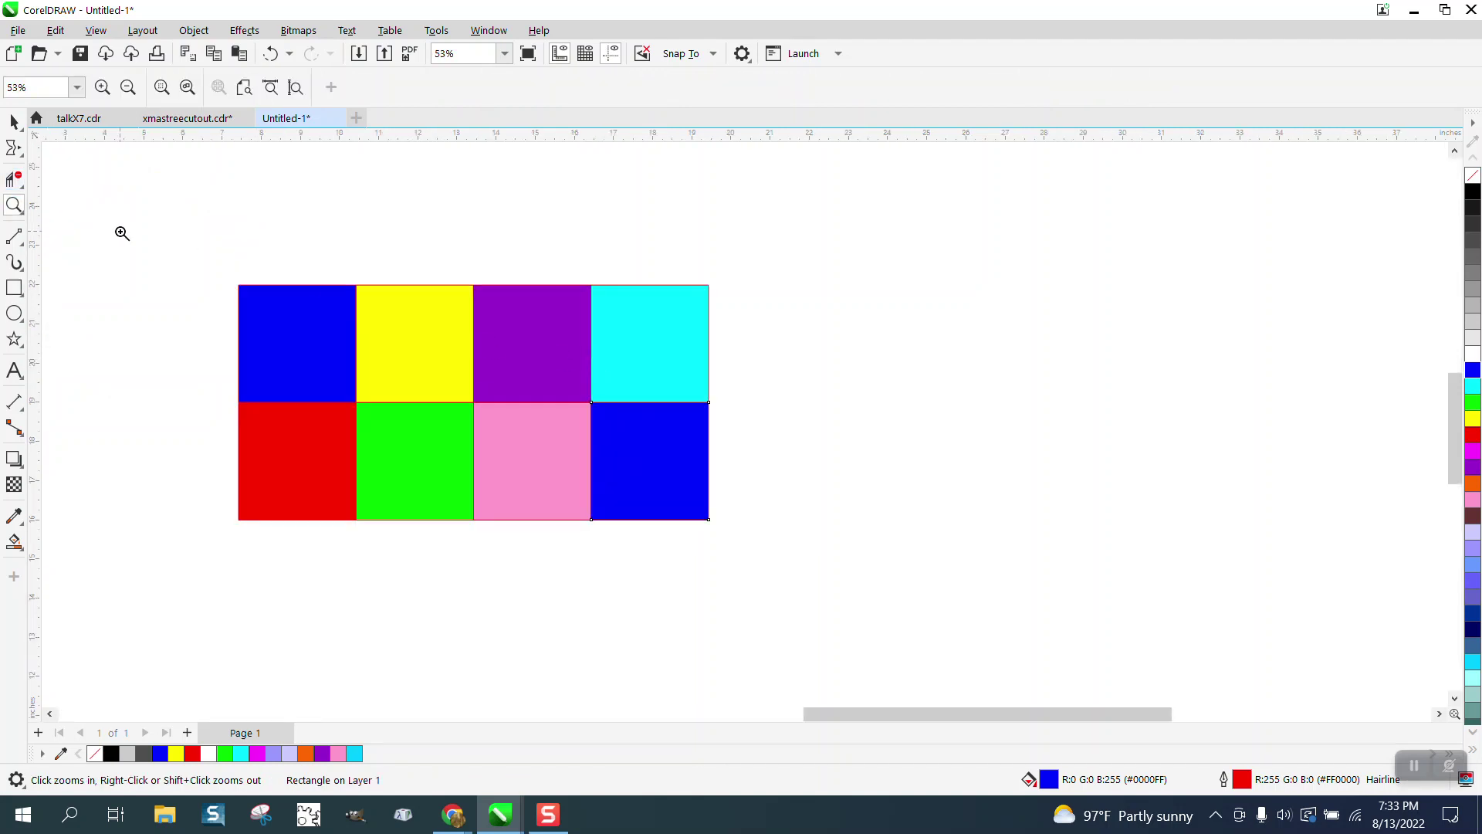
click(14, 122)
drag(189, 258, 979, 540)
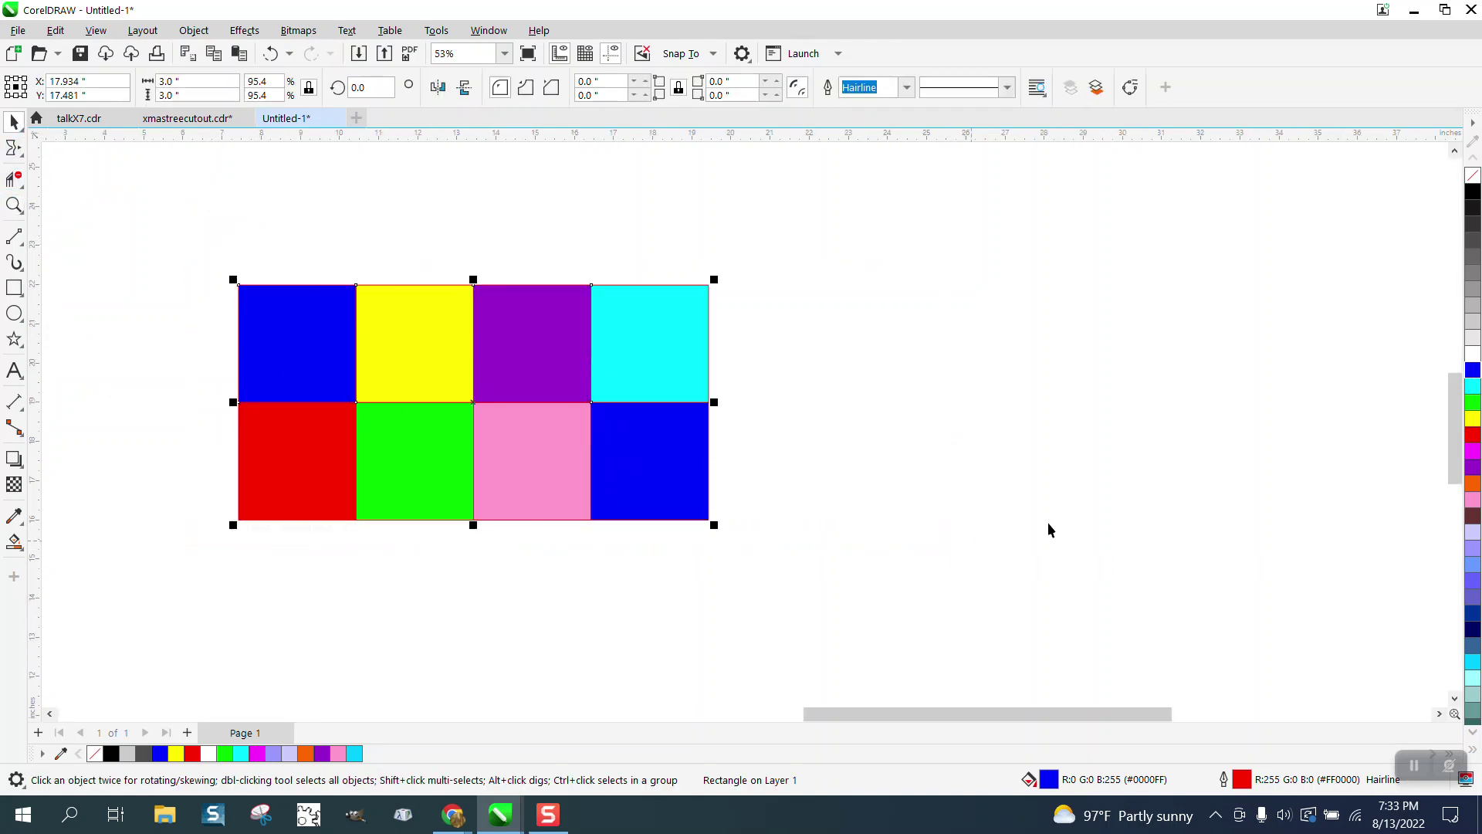
right_click(1474, 178)
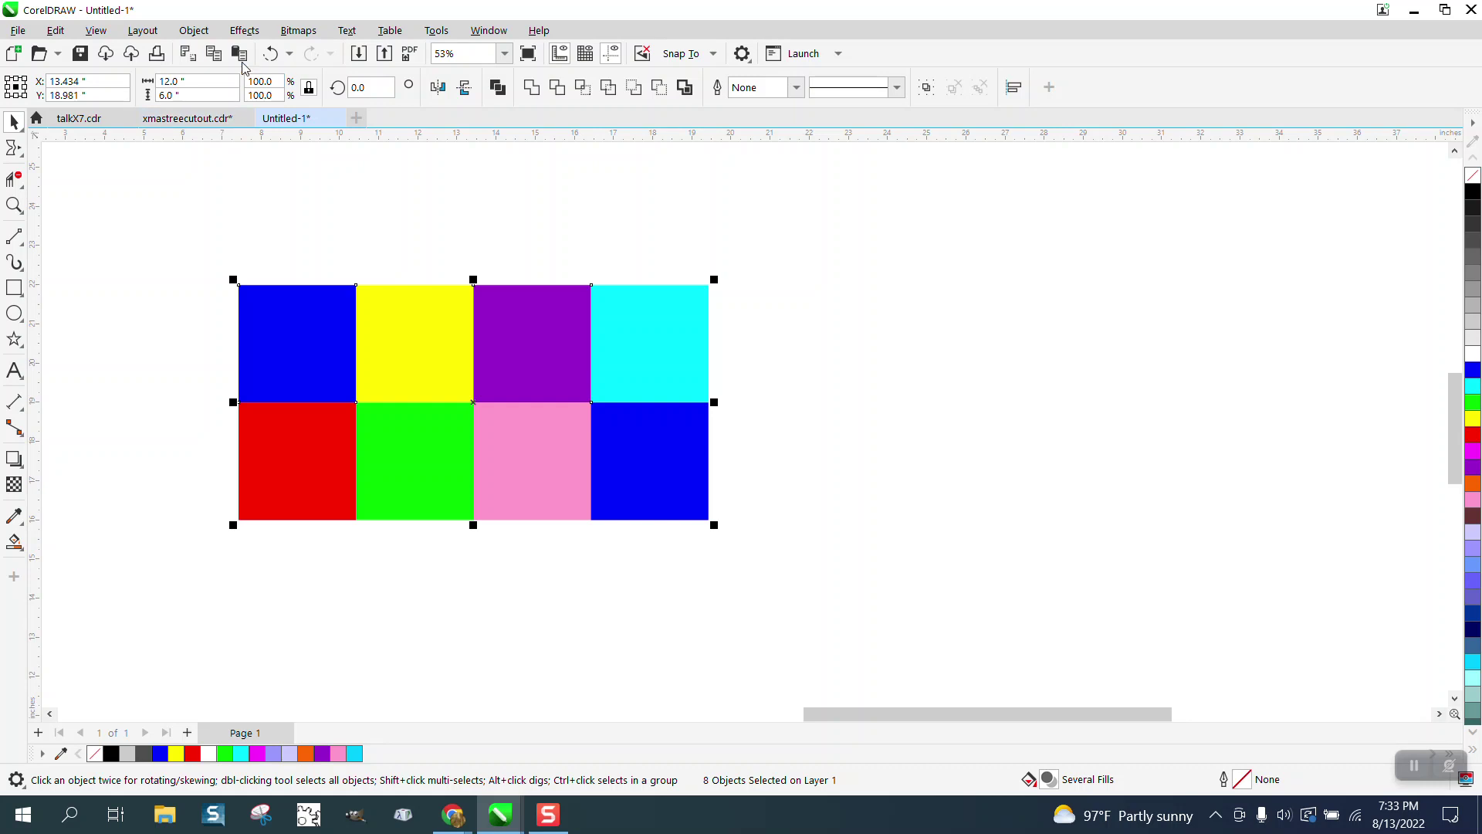
Group the eight colored squares into one object
click(194, 31)
mouse_move(222, 342)
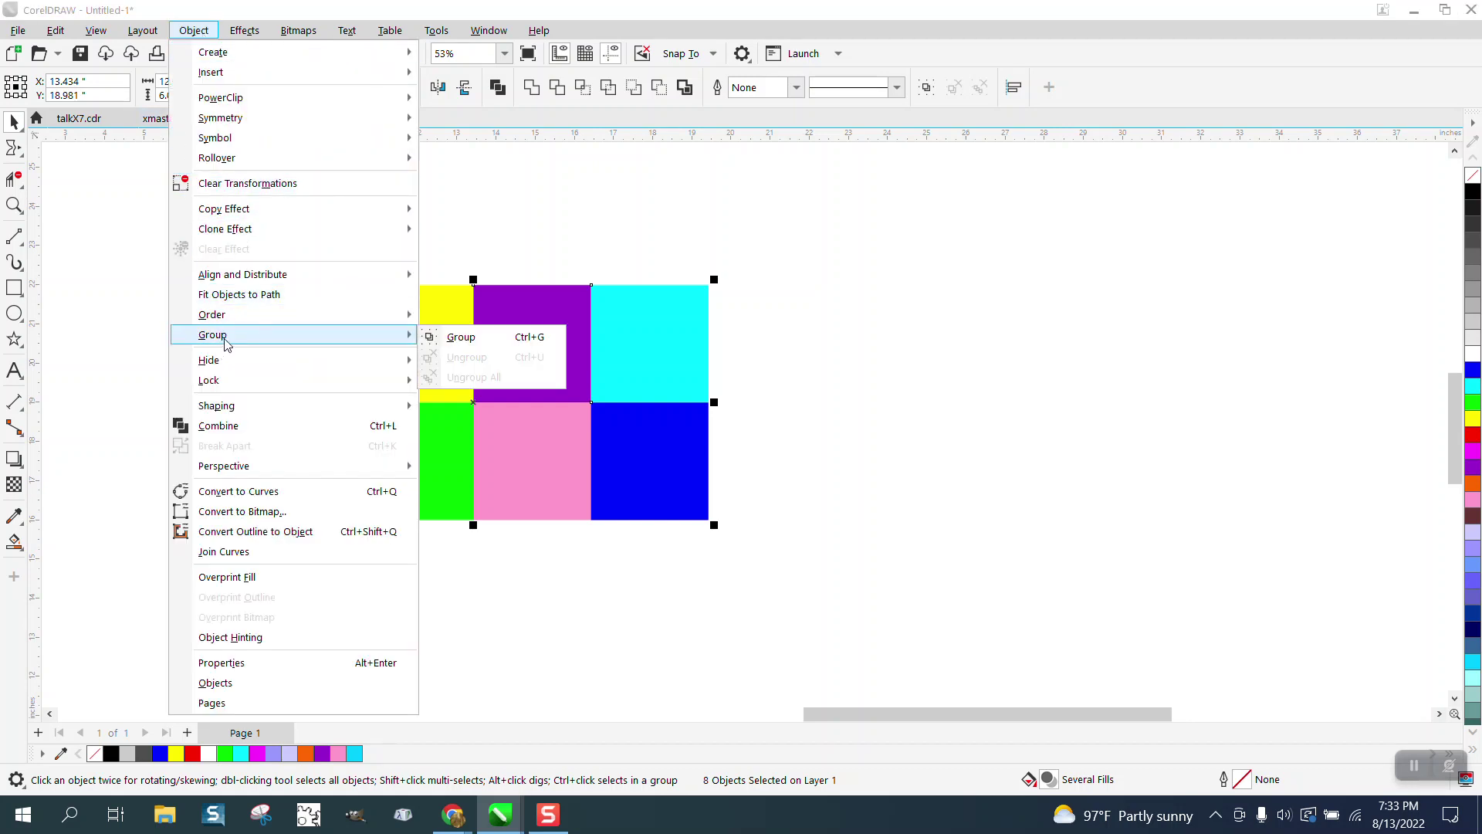
click(456, 339)
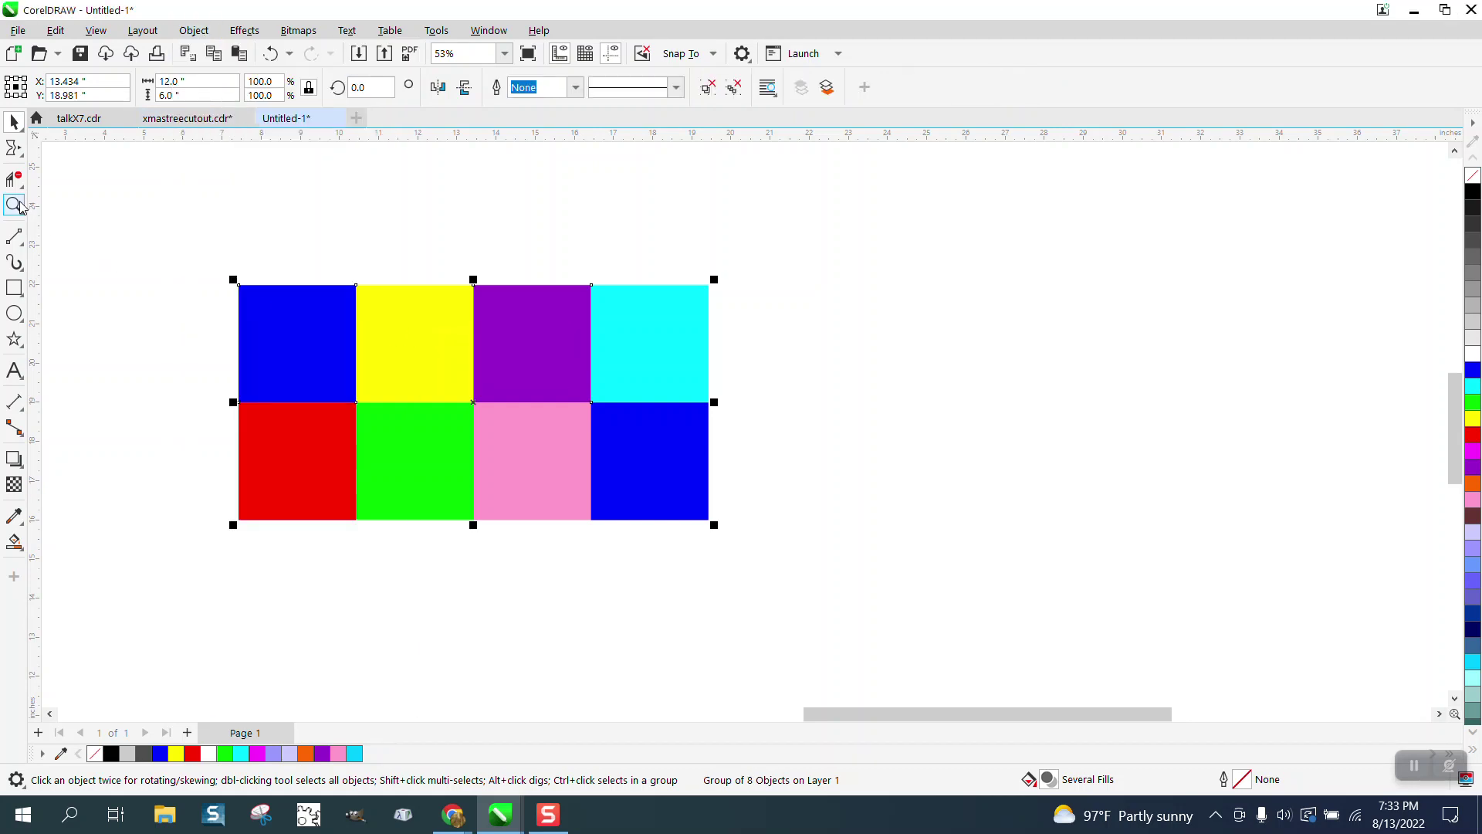
Distort the grouped squares with two Twirl strokes through the middle and flatten the result to about 1.2 inches high
click(24, 158)
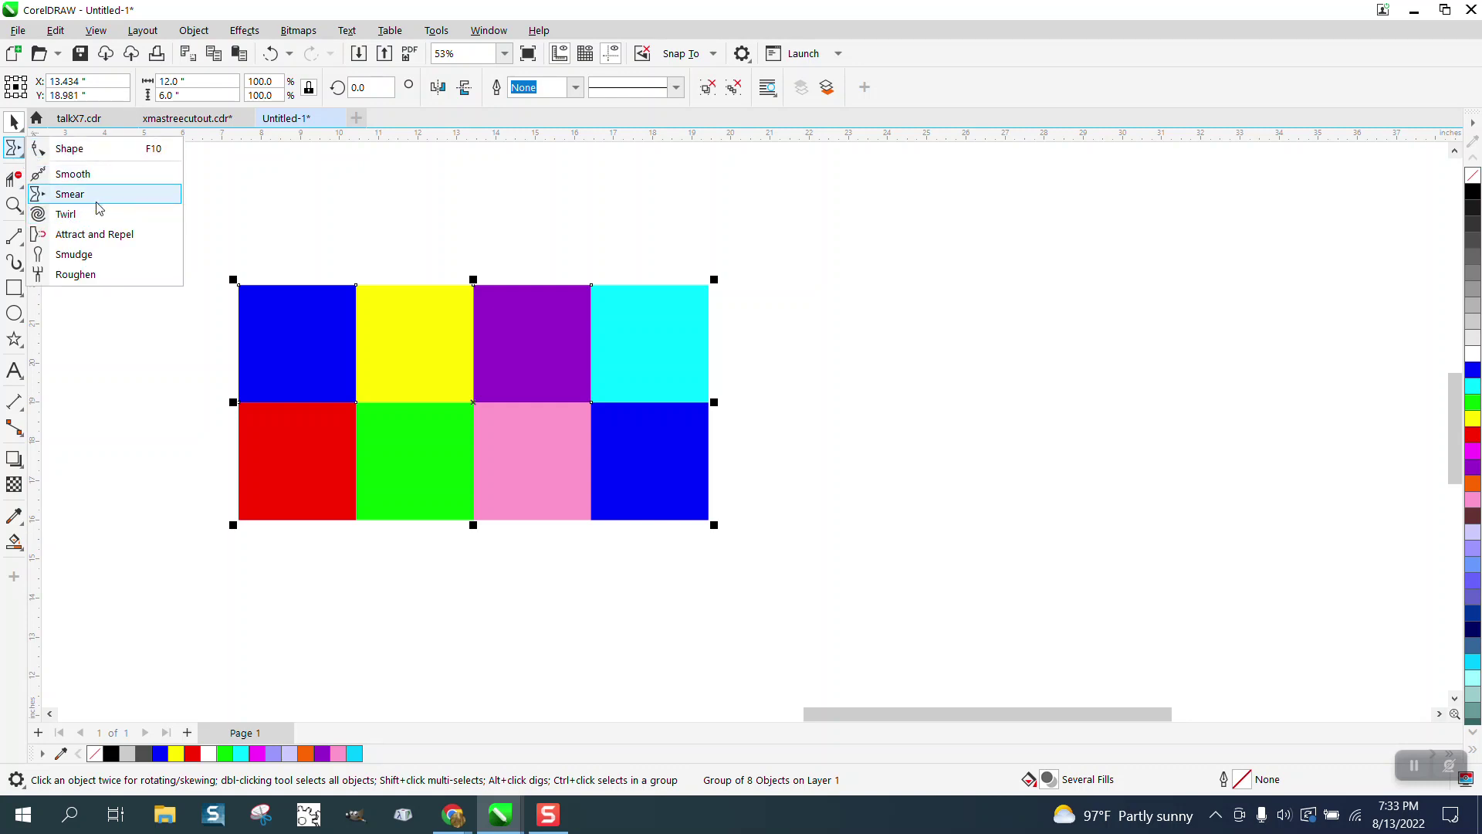
click(71, 214)
drag(248, 391, 688, 390)
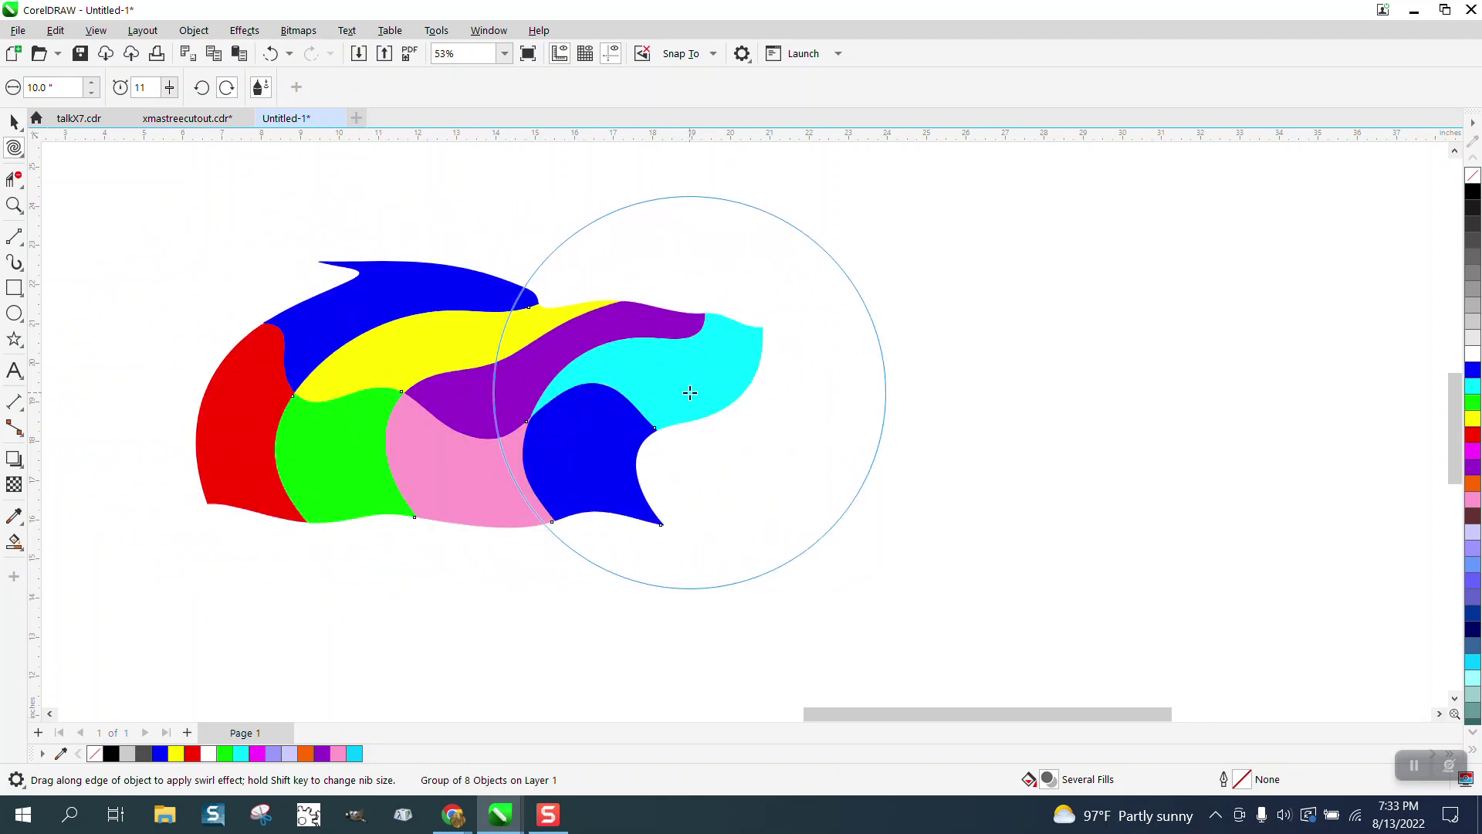
mouse_move(298, 397)
mouse_down()
mouse_move(347, 417)
mouse_move(293, 435)
mouse_move(608, 430)
mouse_move(483, 358)
mouse_move(465, 409)
mouse_up()
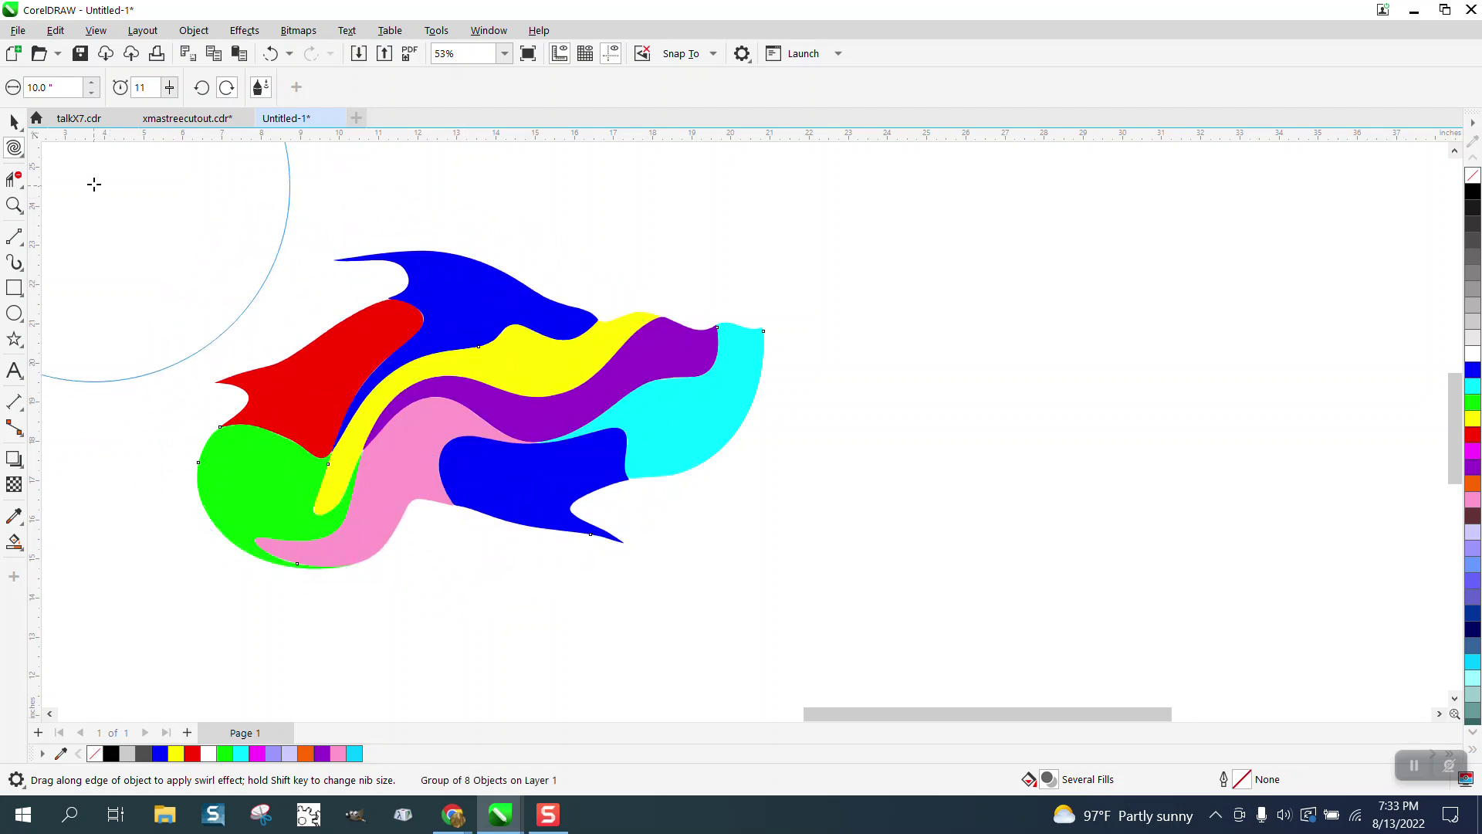
click(14, 121)
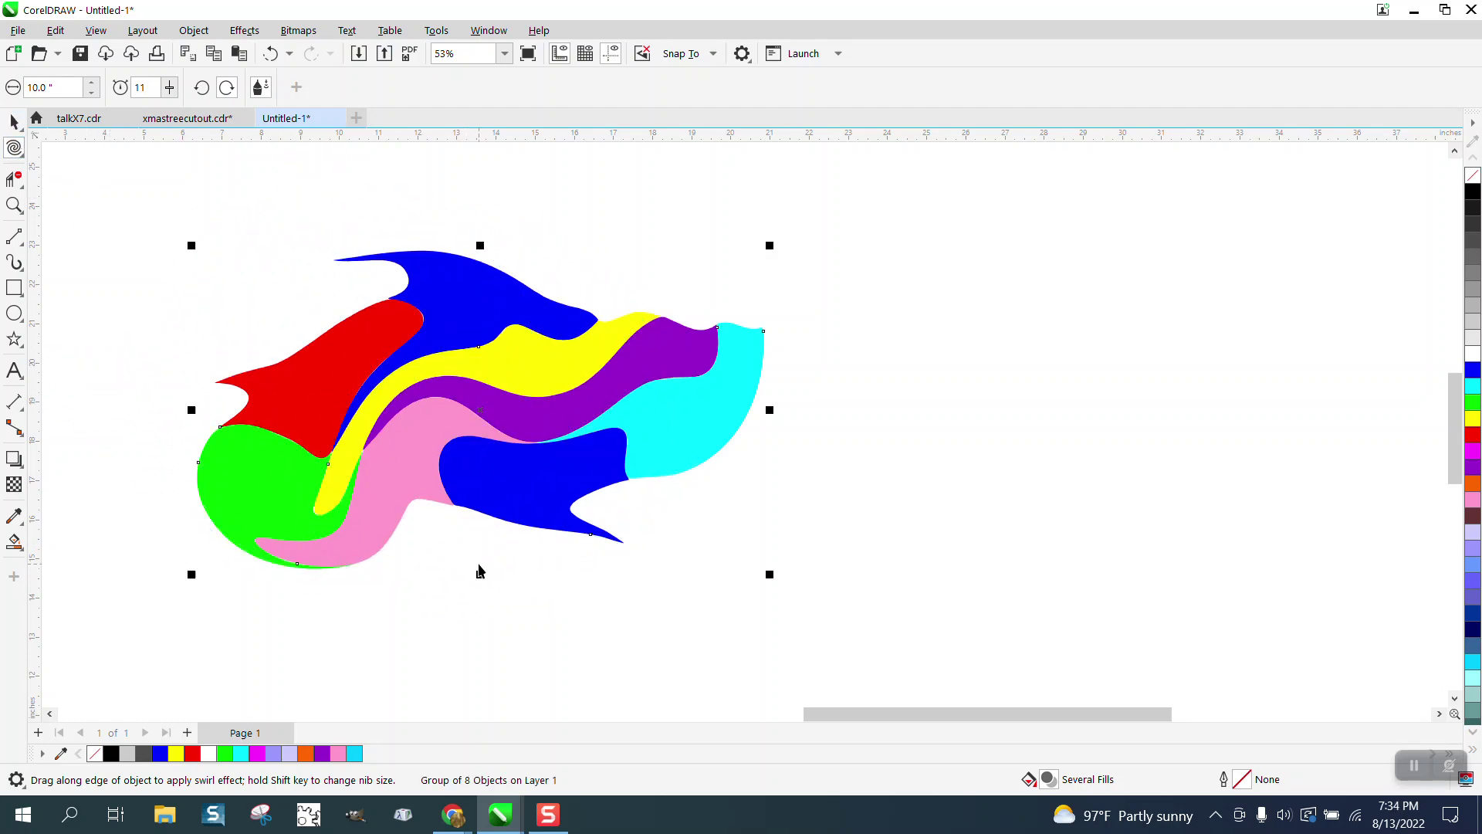
drag(479, 572, 649, 322)
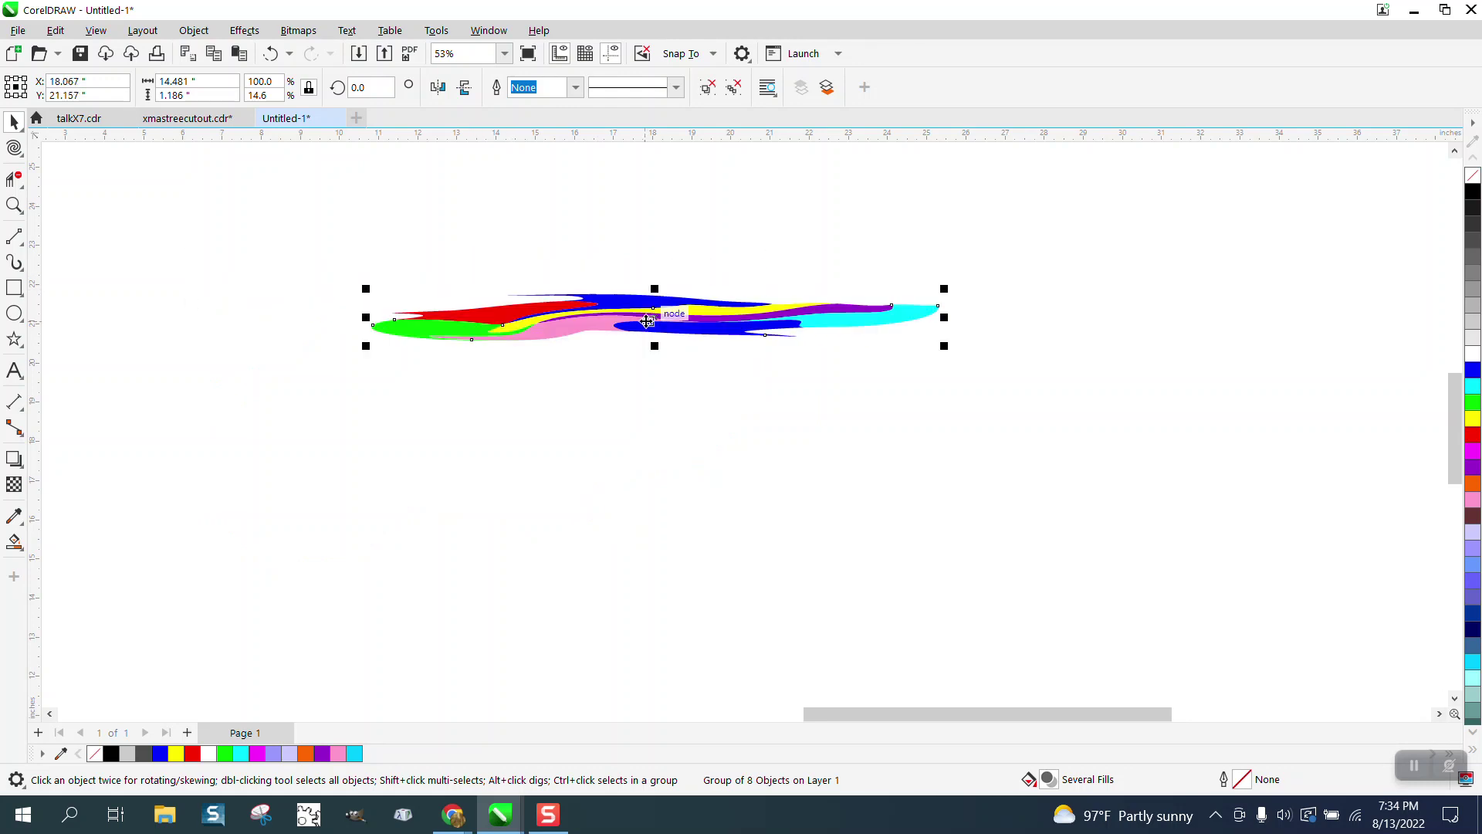
Save the flattened artwork as an Artistic Media brush and set the stroke made with it to a width of 1 inch
click(17, 265)
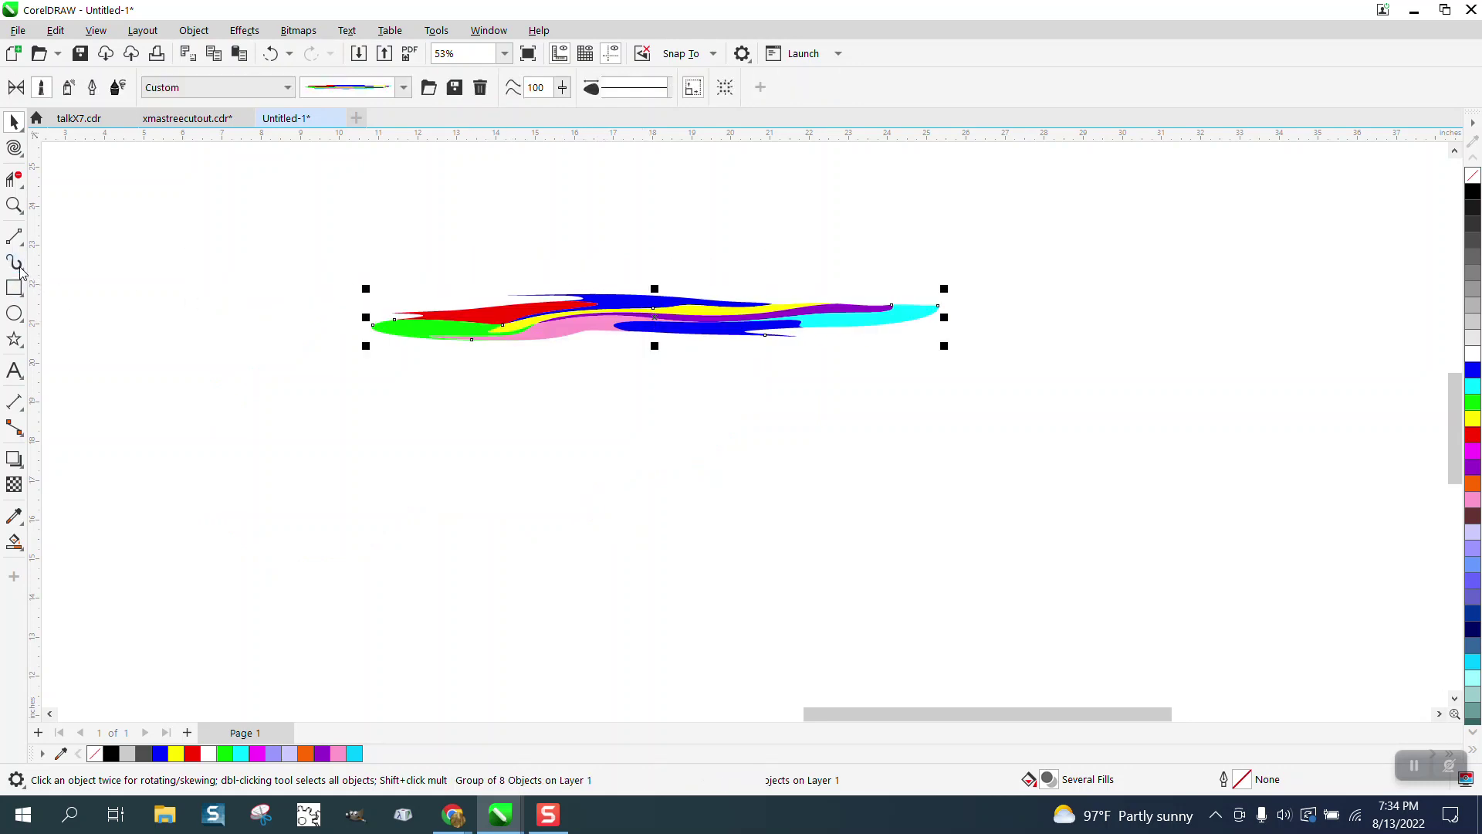
click(41, 87)
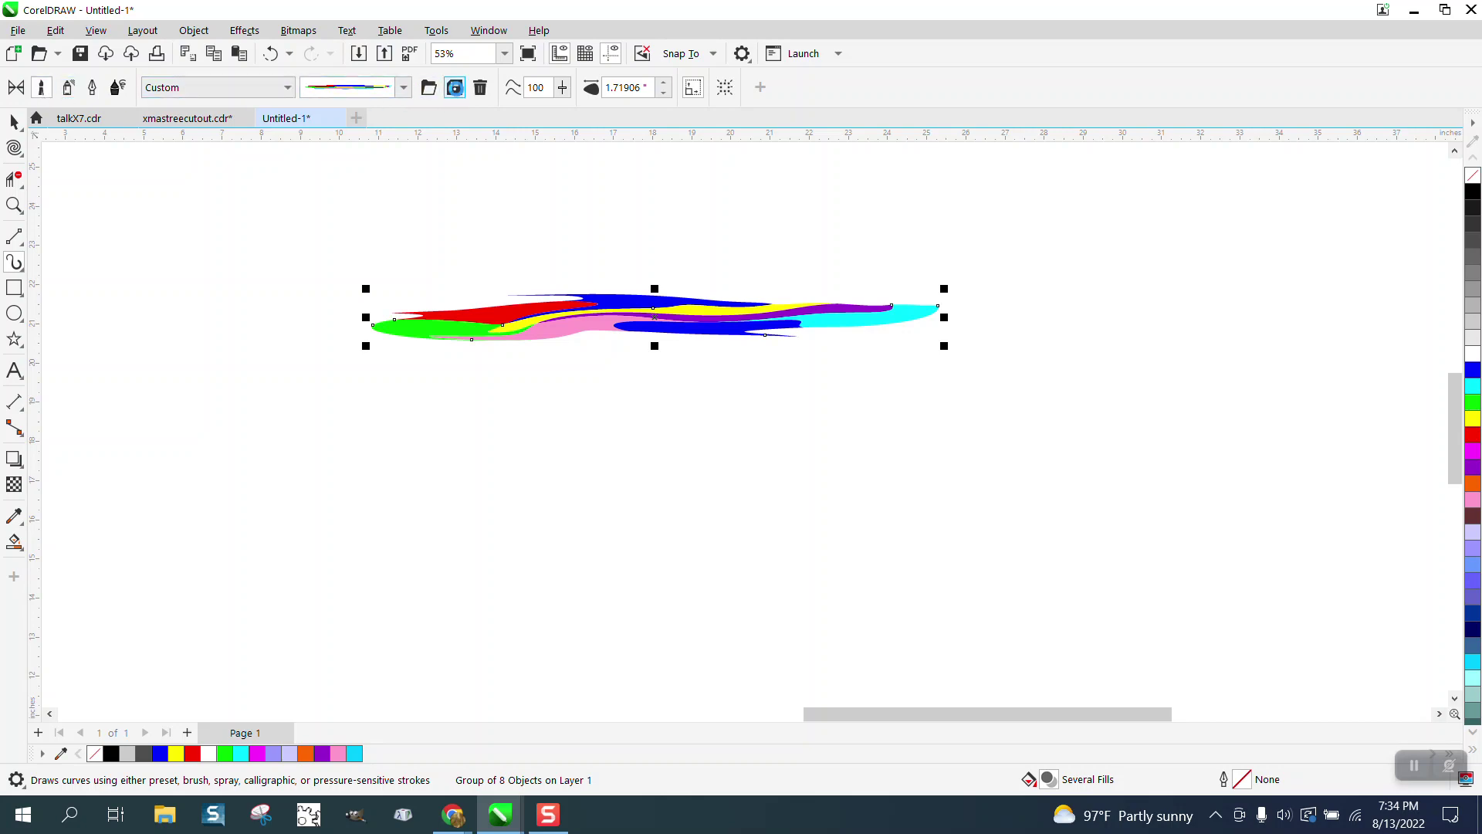
click(456, 88)
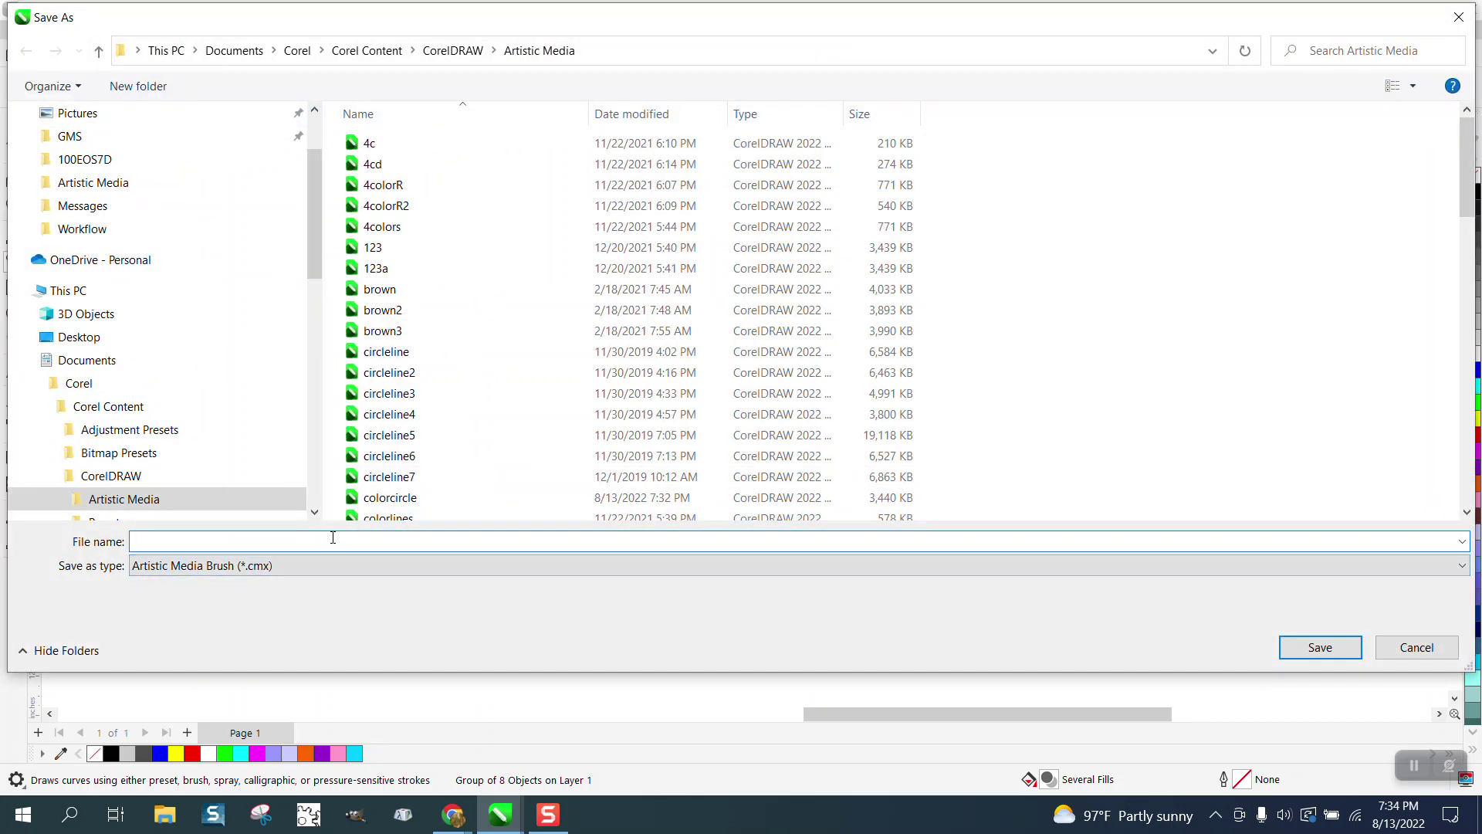
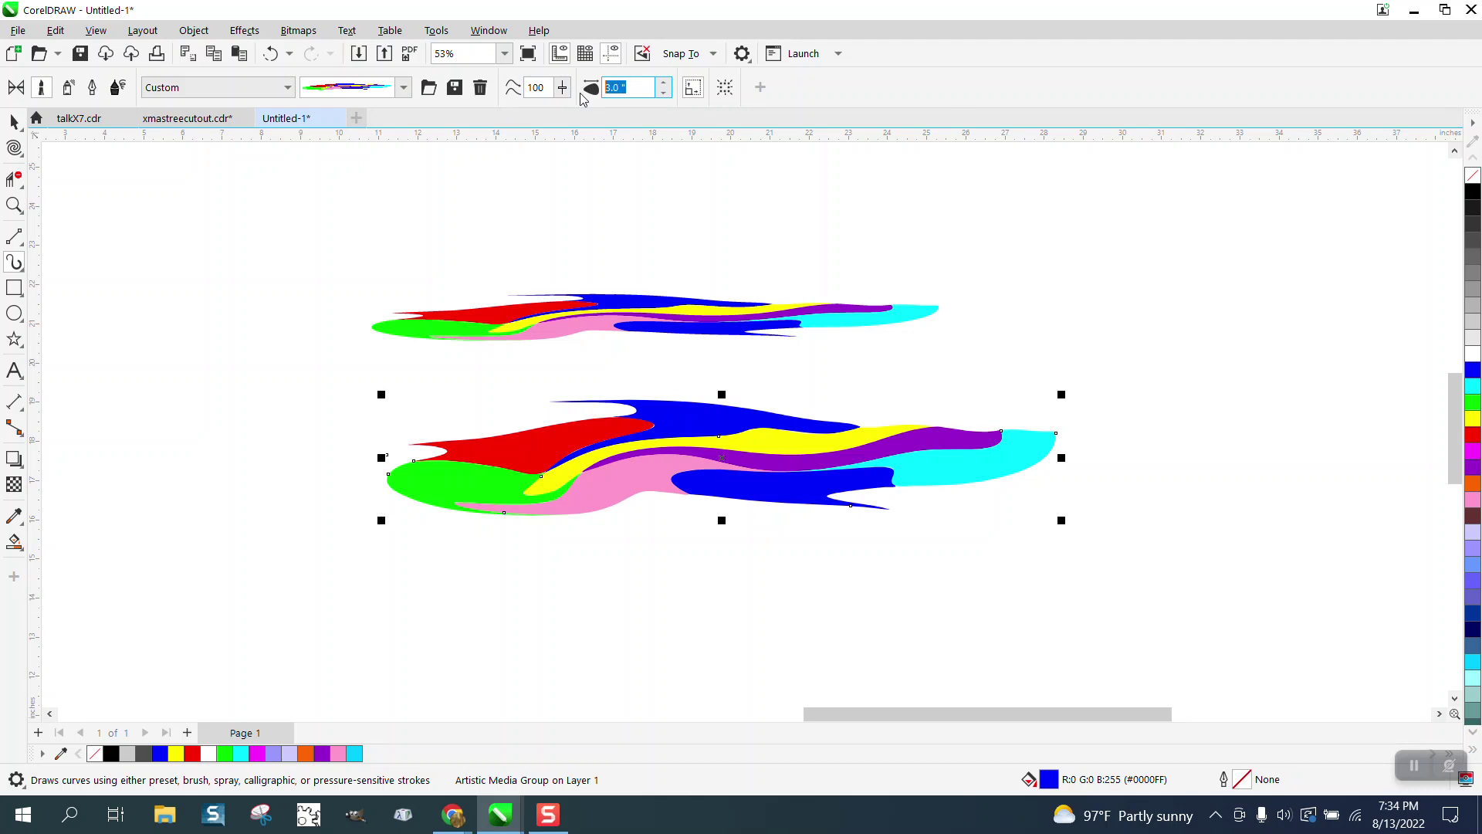
text(1)
key(Return)
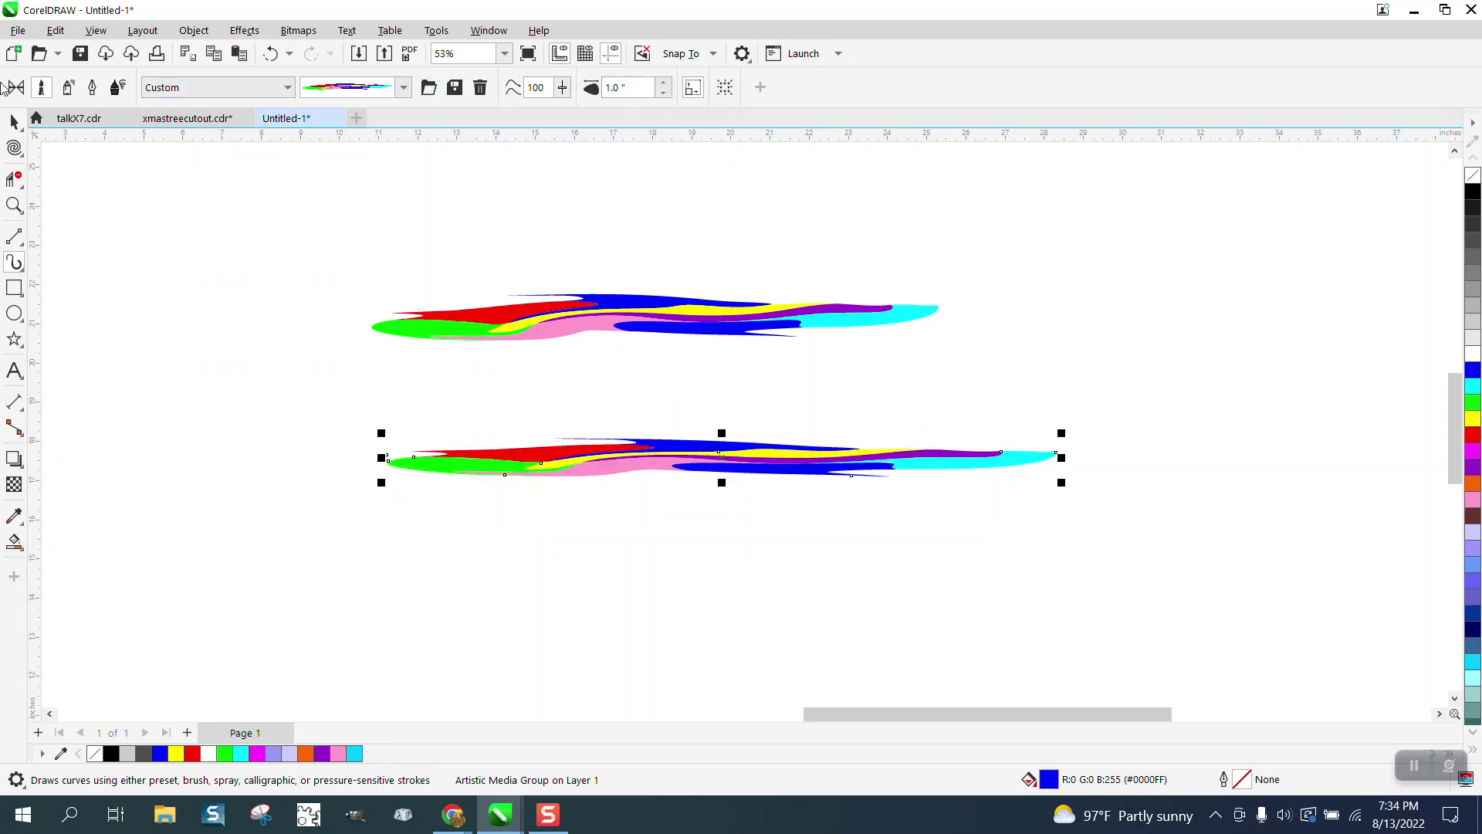
Draw a circle about 44 inches across in the empty space outside the page
key(F4)
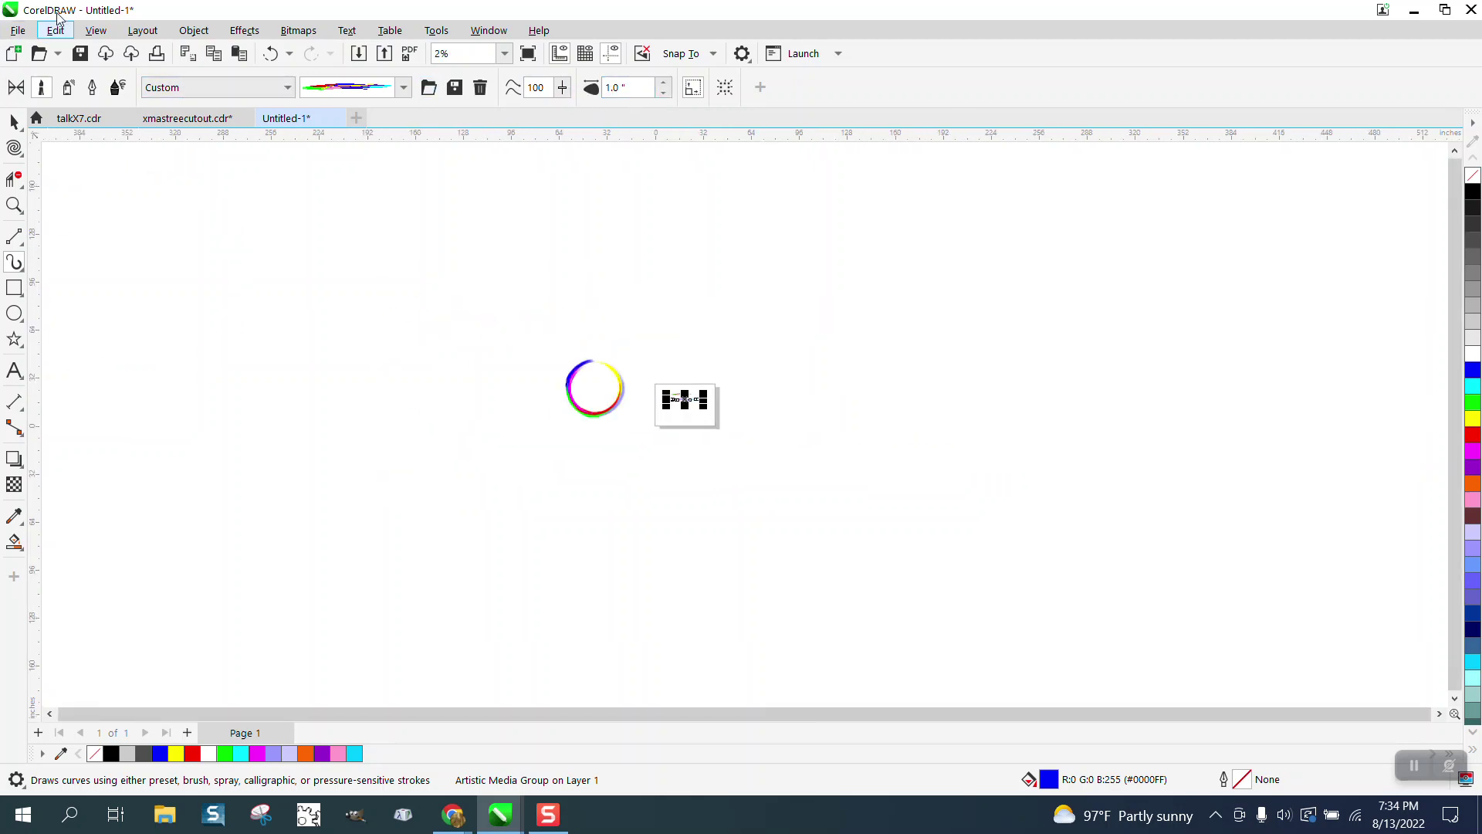
key(F7)
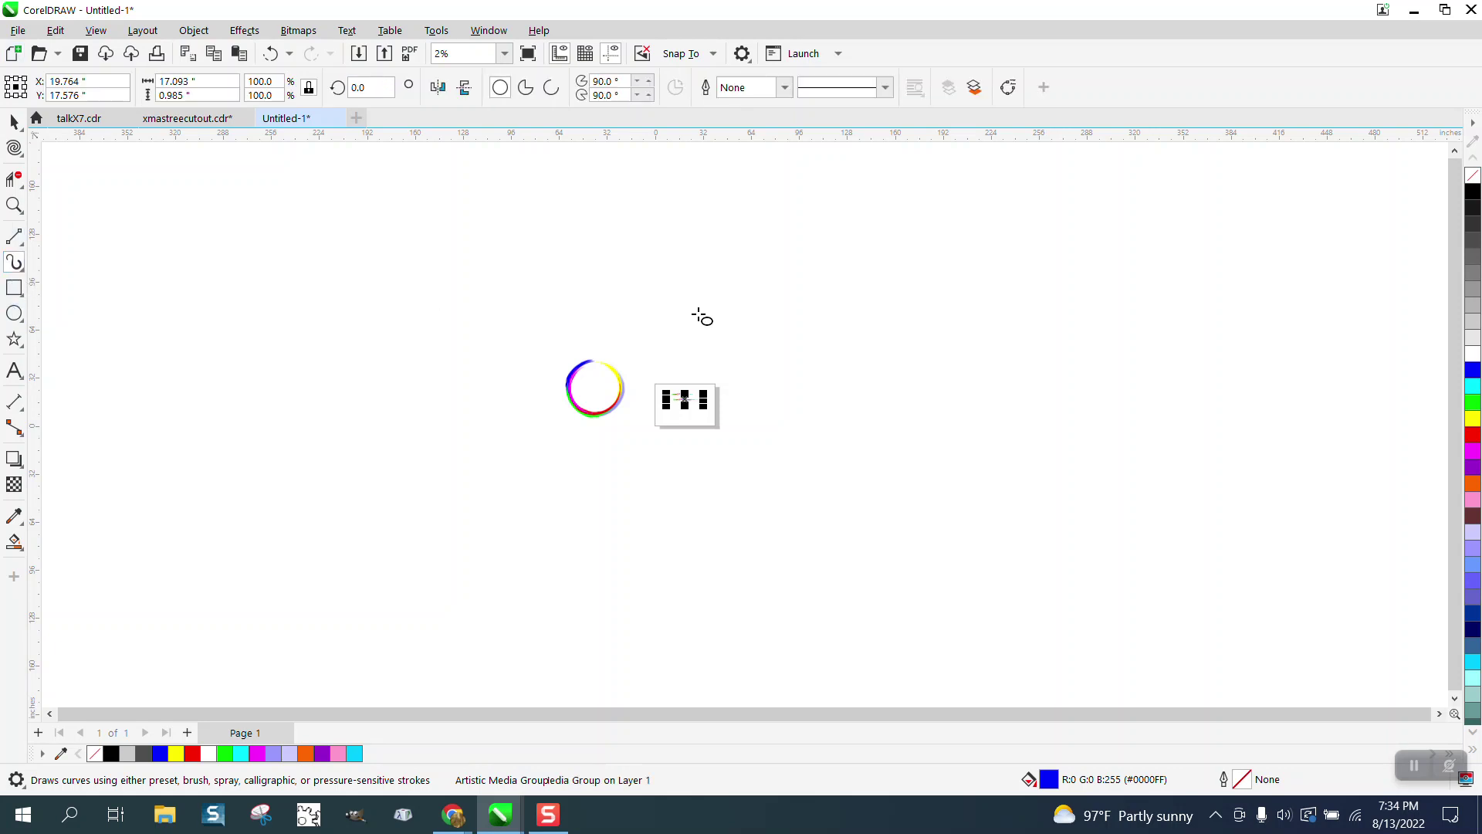
drag(855, 338, 788, 405)
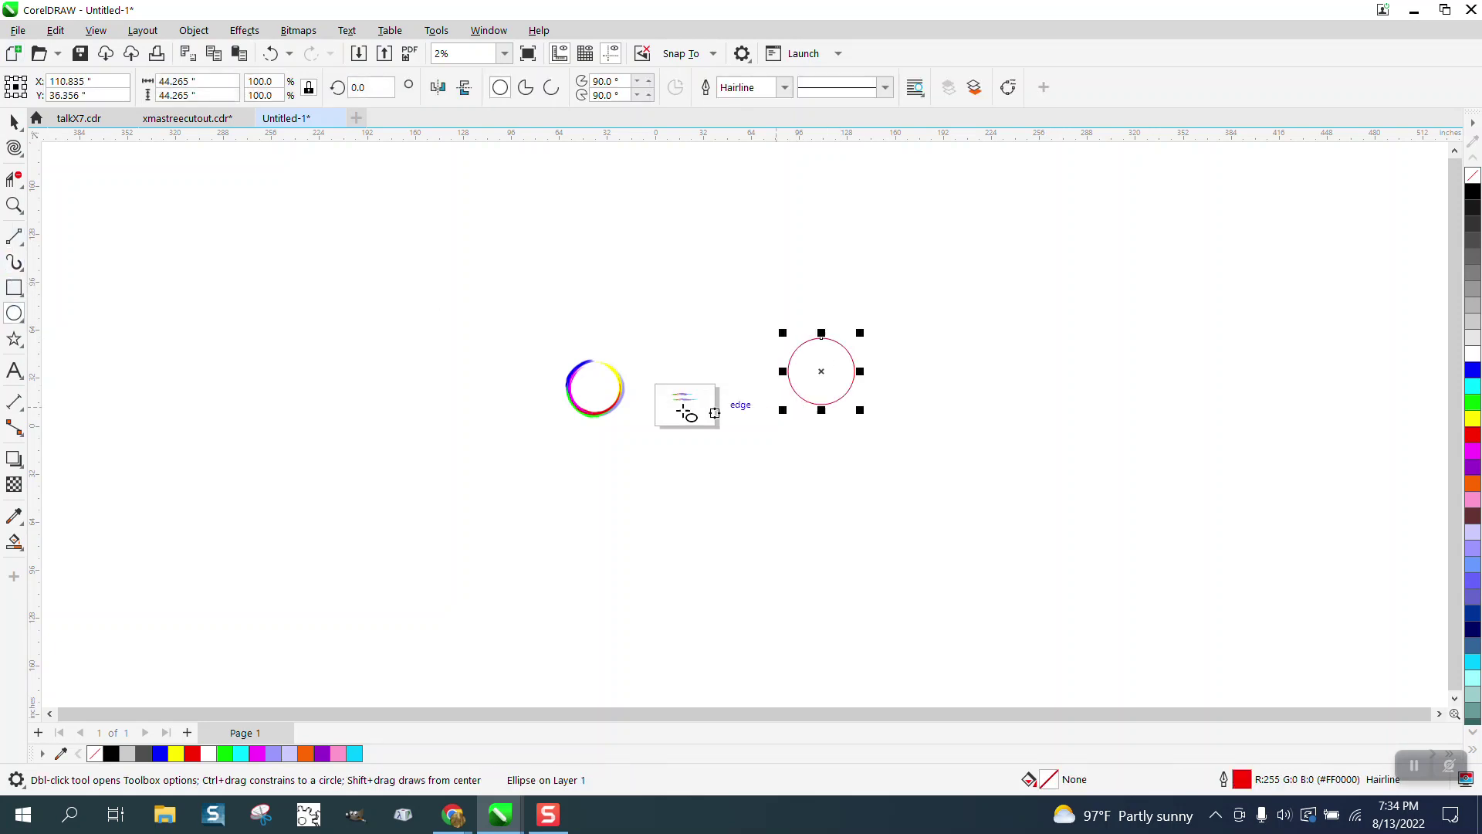
Apply the new multicolored Artistic Media brush to the circle and set its stroke width to 3 inches
click(14, 206)
drag(591, 328, 1078, 518)
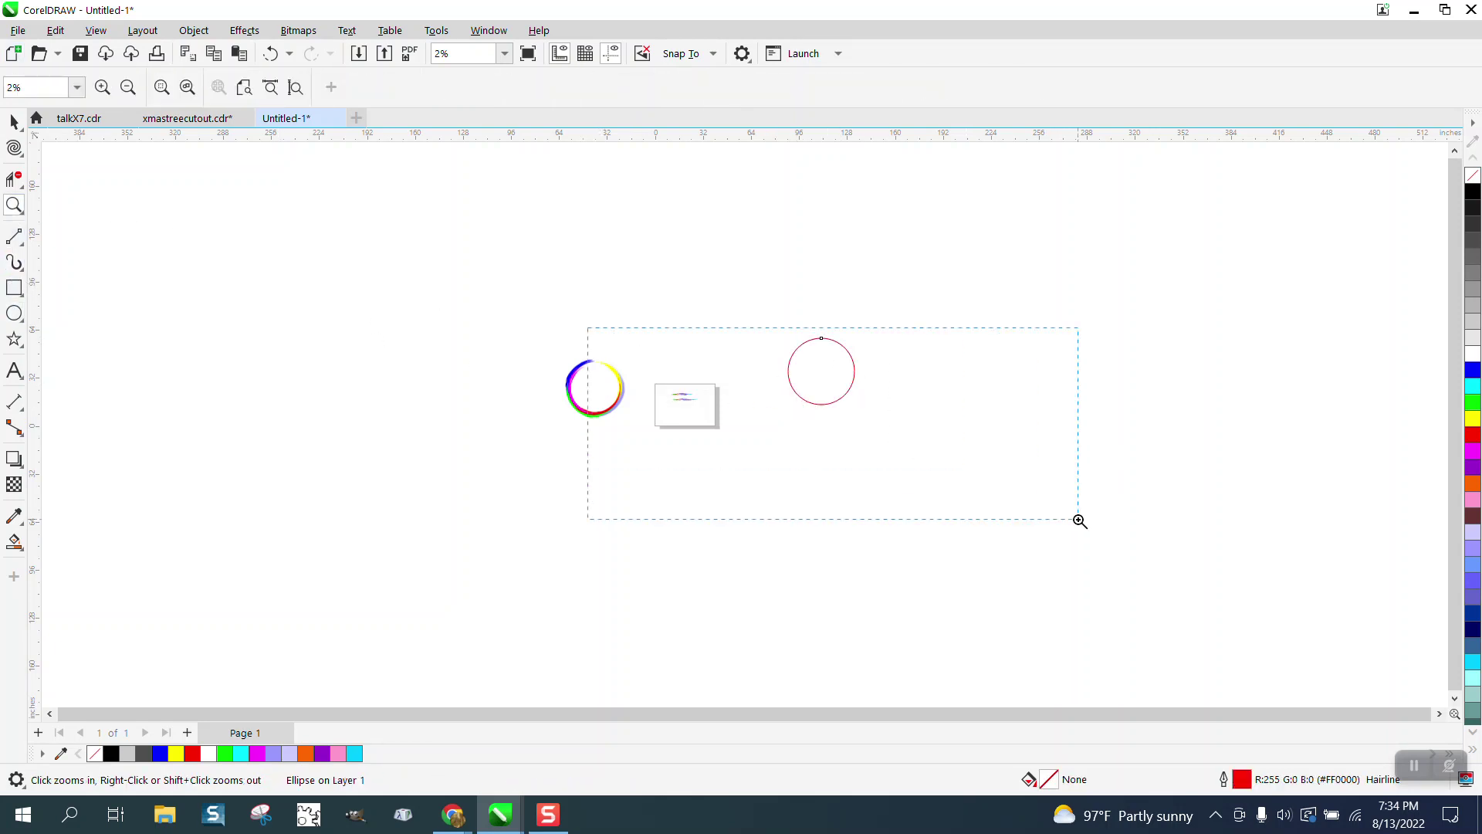
click(14, 122)
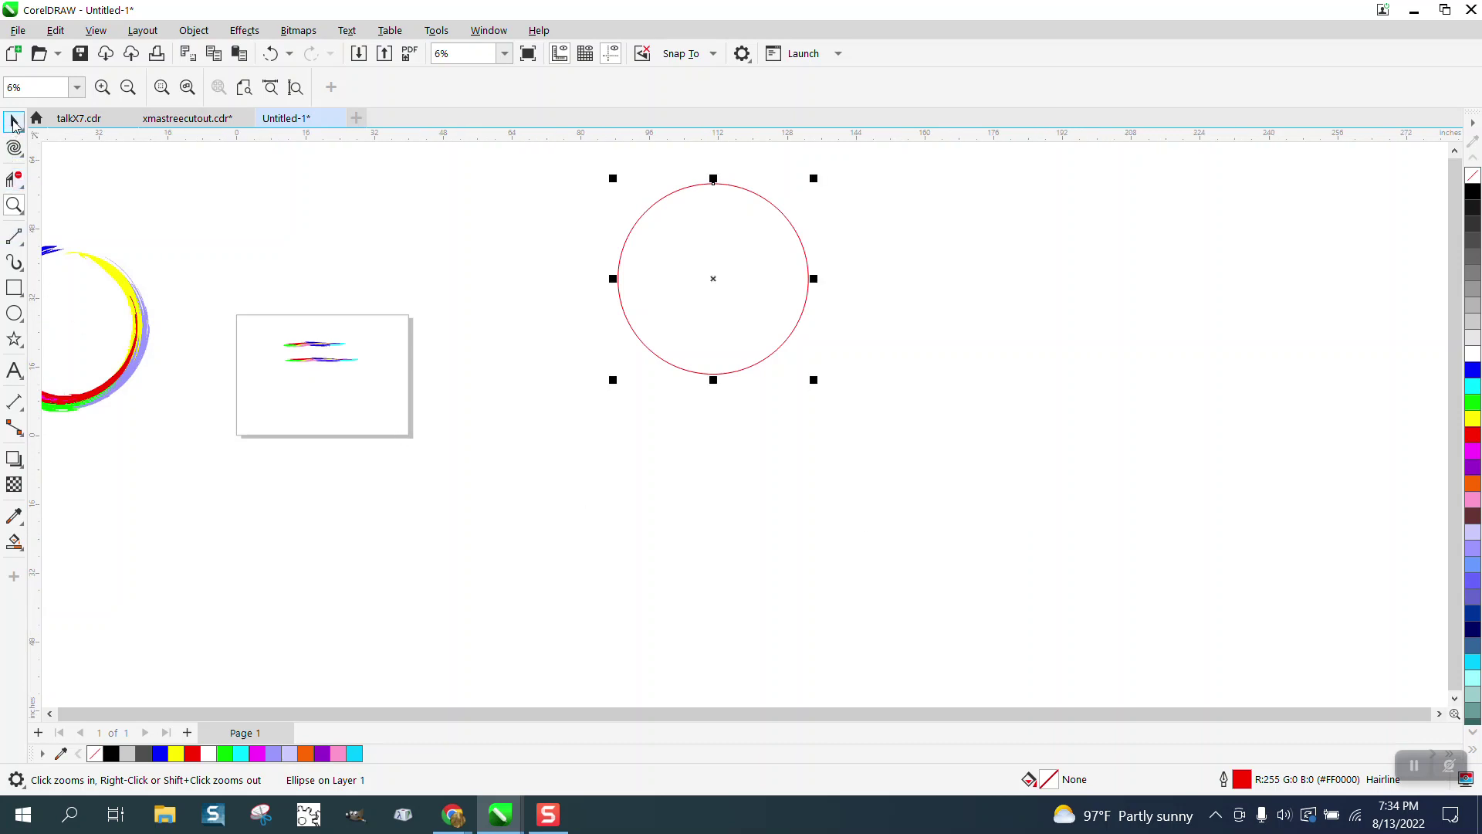
click(19, 266)
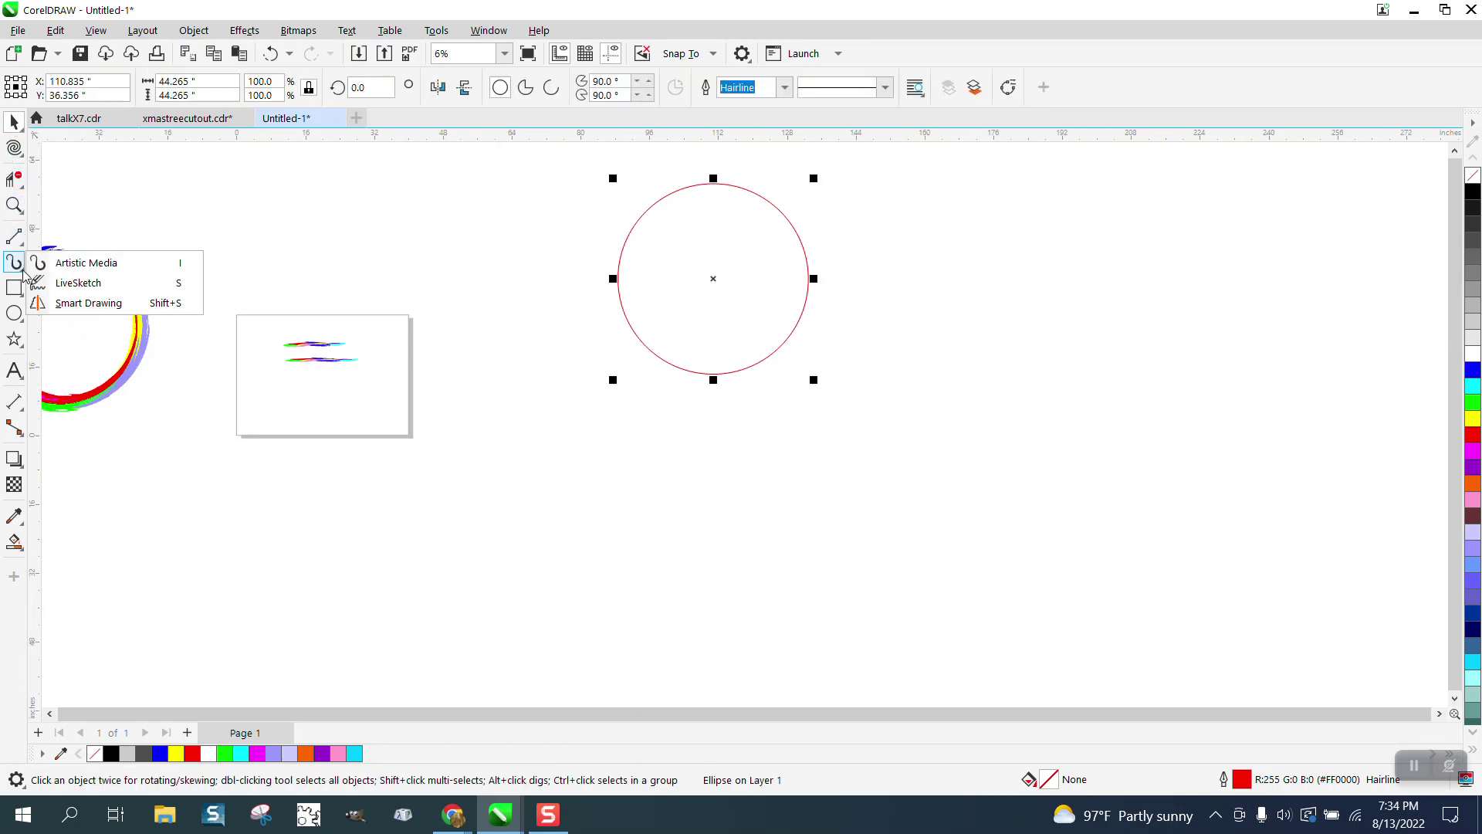
click(51, 262)
drag(670, 199, 671, 197)
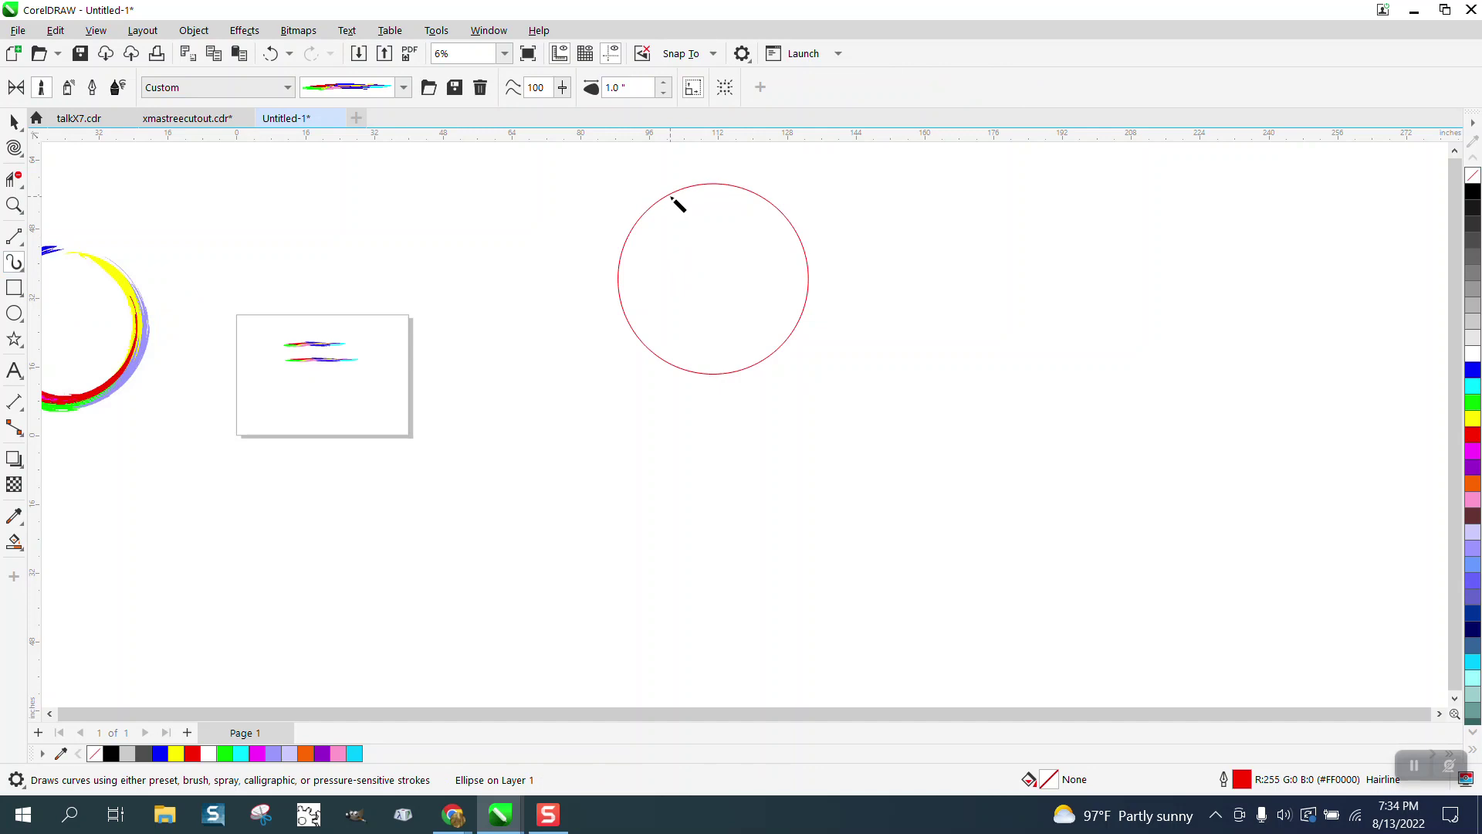
click(665, 83)
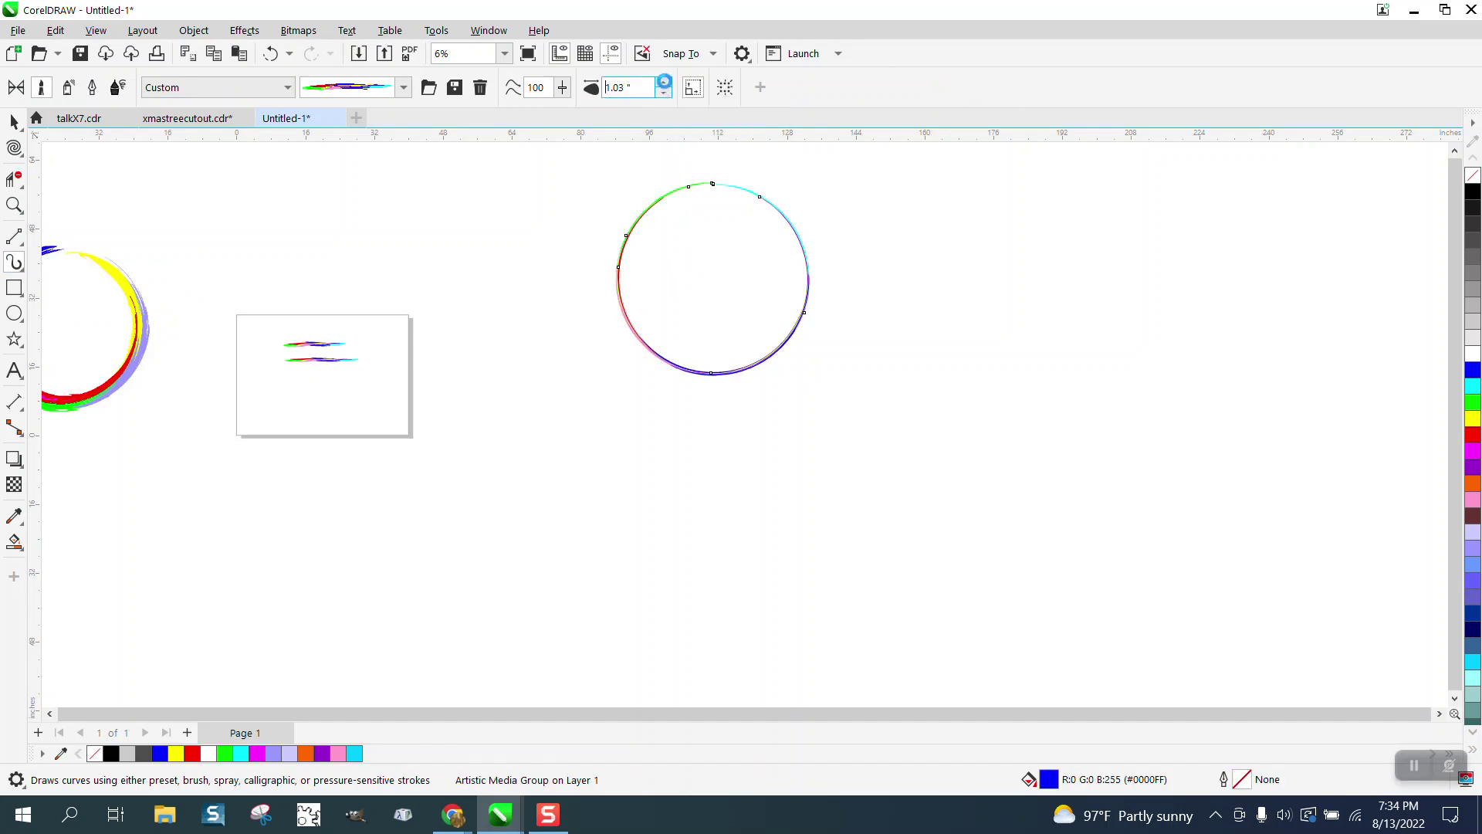
click(664, 82)
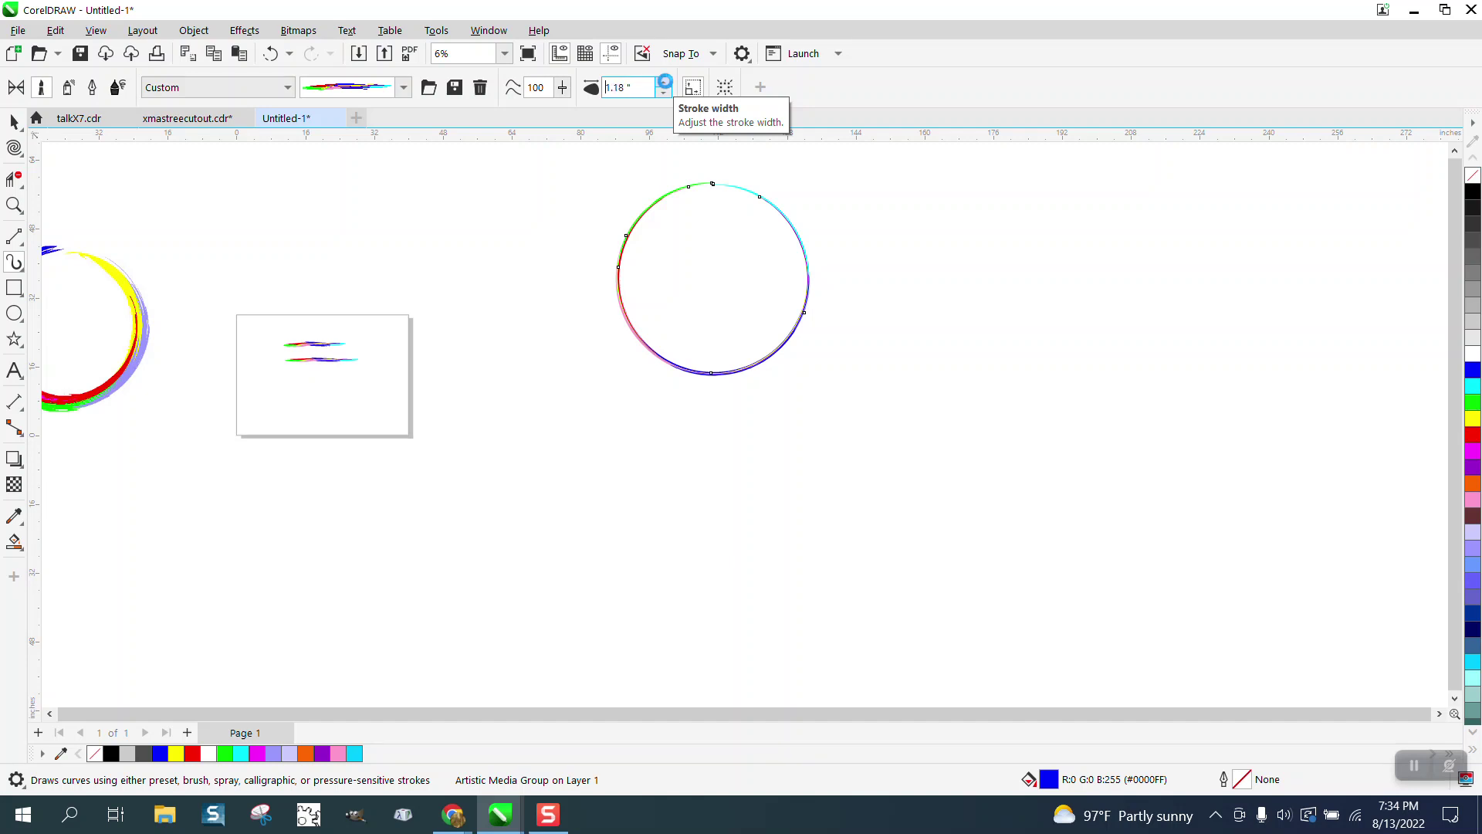
click(665, 81)
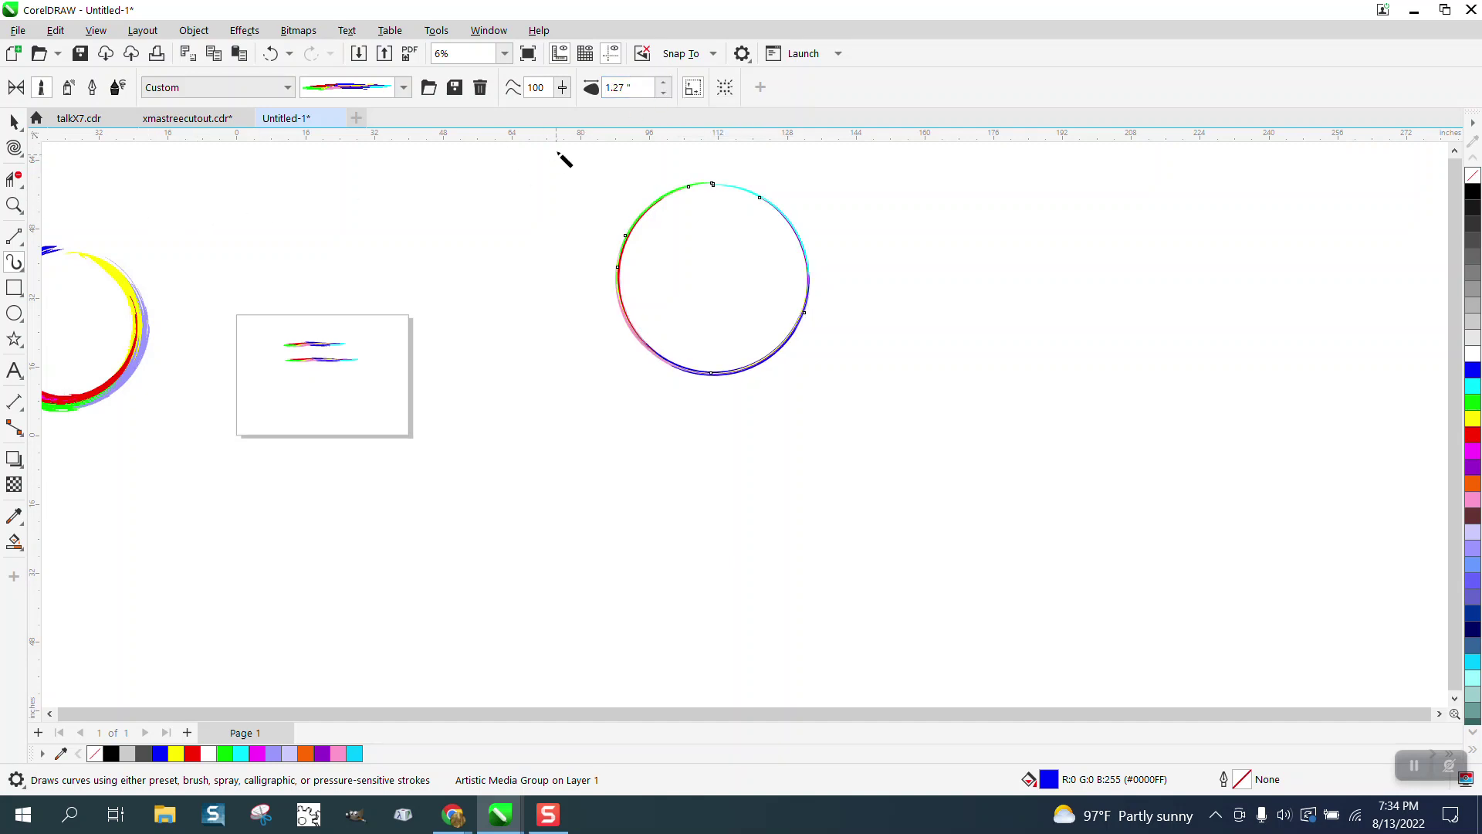
drag(623, 90, 586, 93)
text(3)
key(Return)
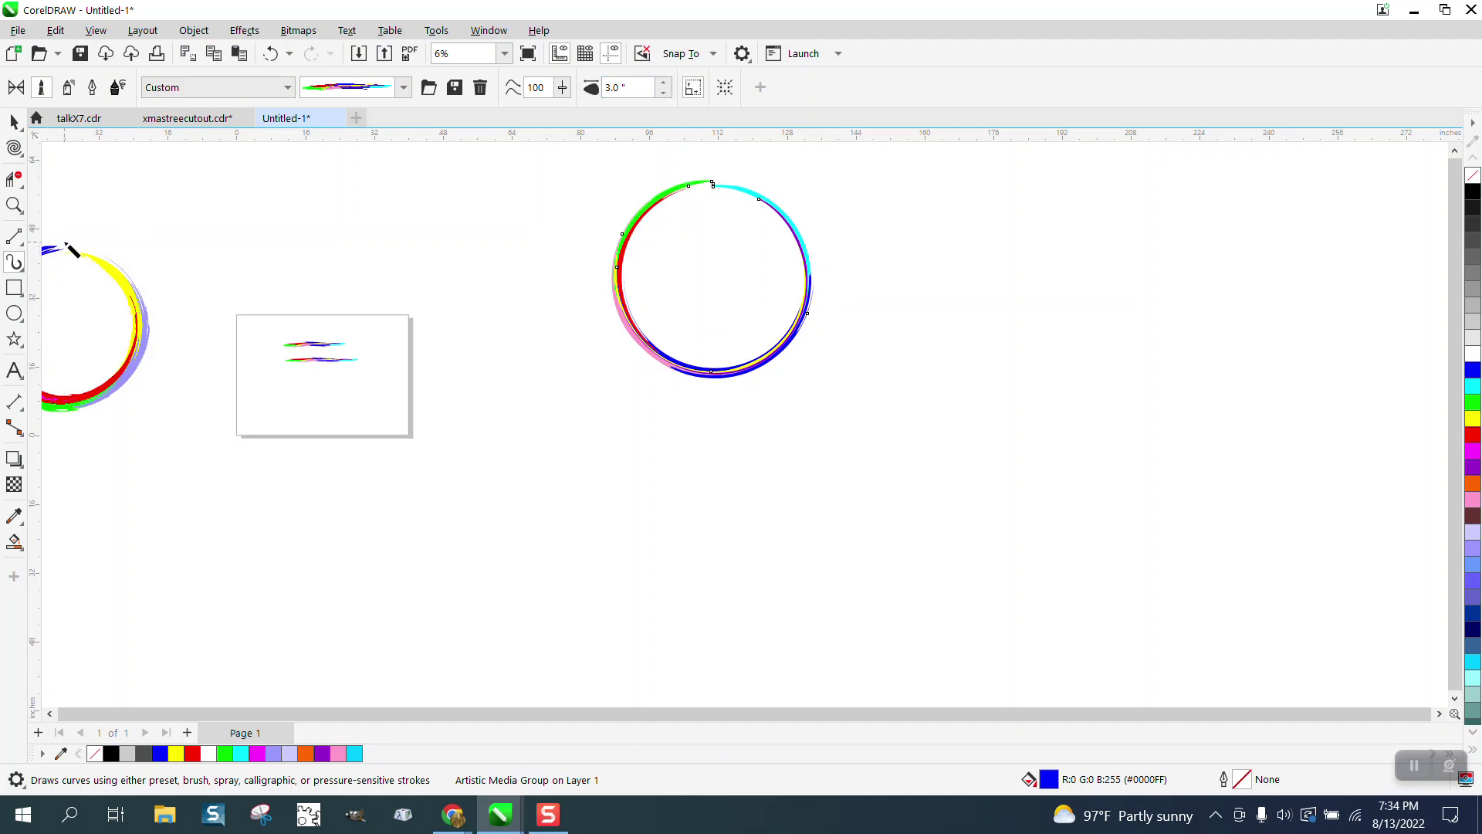
Move the reference circle over beside the newly brushed circle
click(14, 122)
key(ctrl+v)
drag(508, 307, 993, 255)
Shrink the brushed circle to about the reference circle's size and move it close to the reference
click(805, 315)
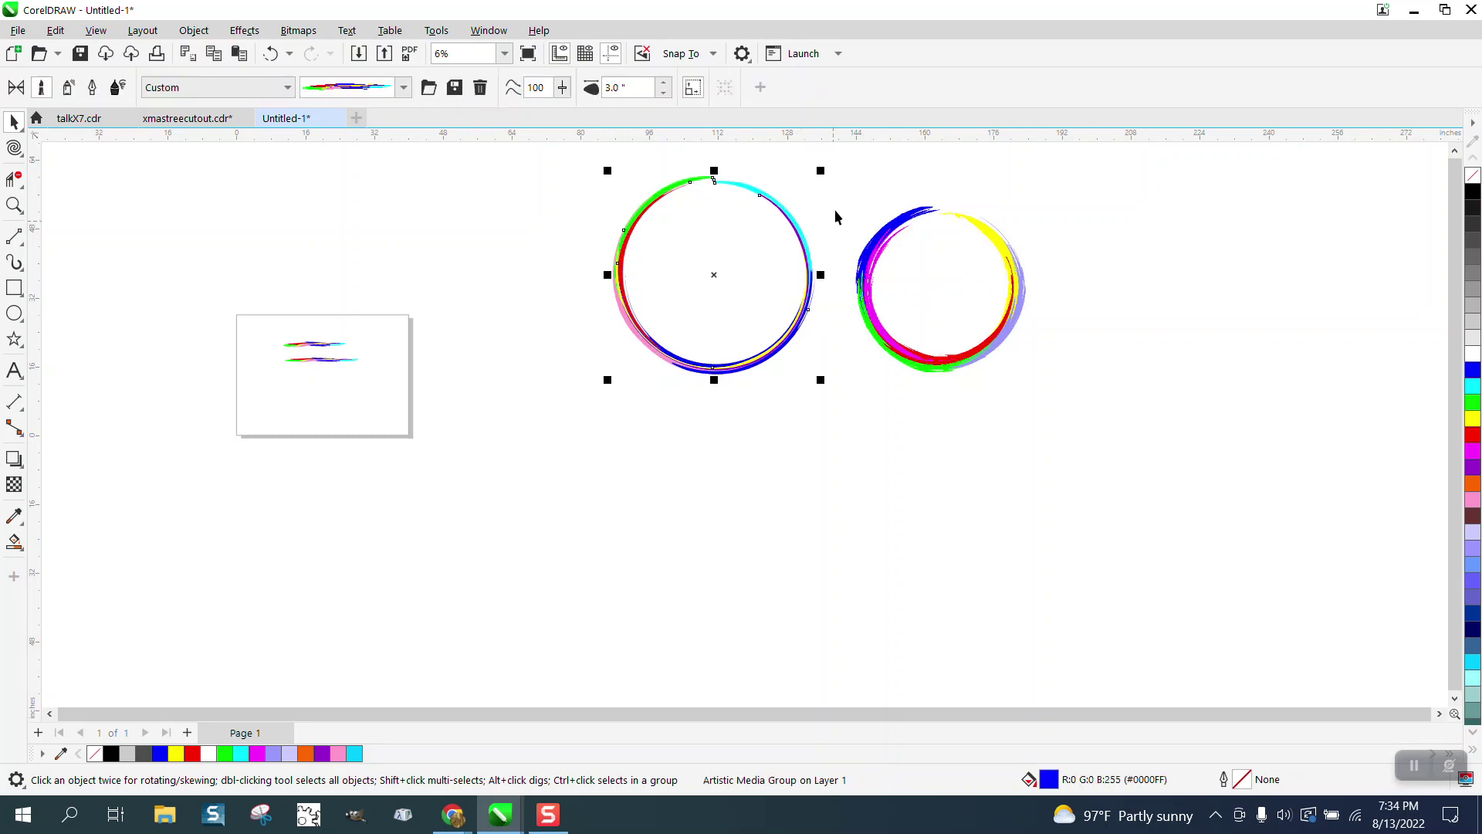
drag(824, 170, 785, 207)
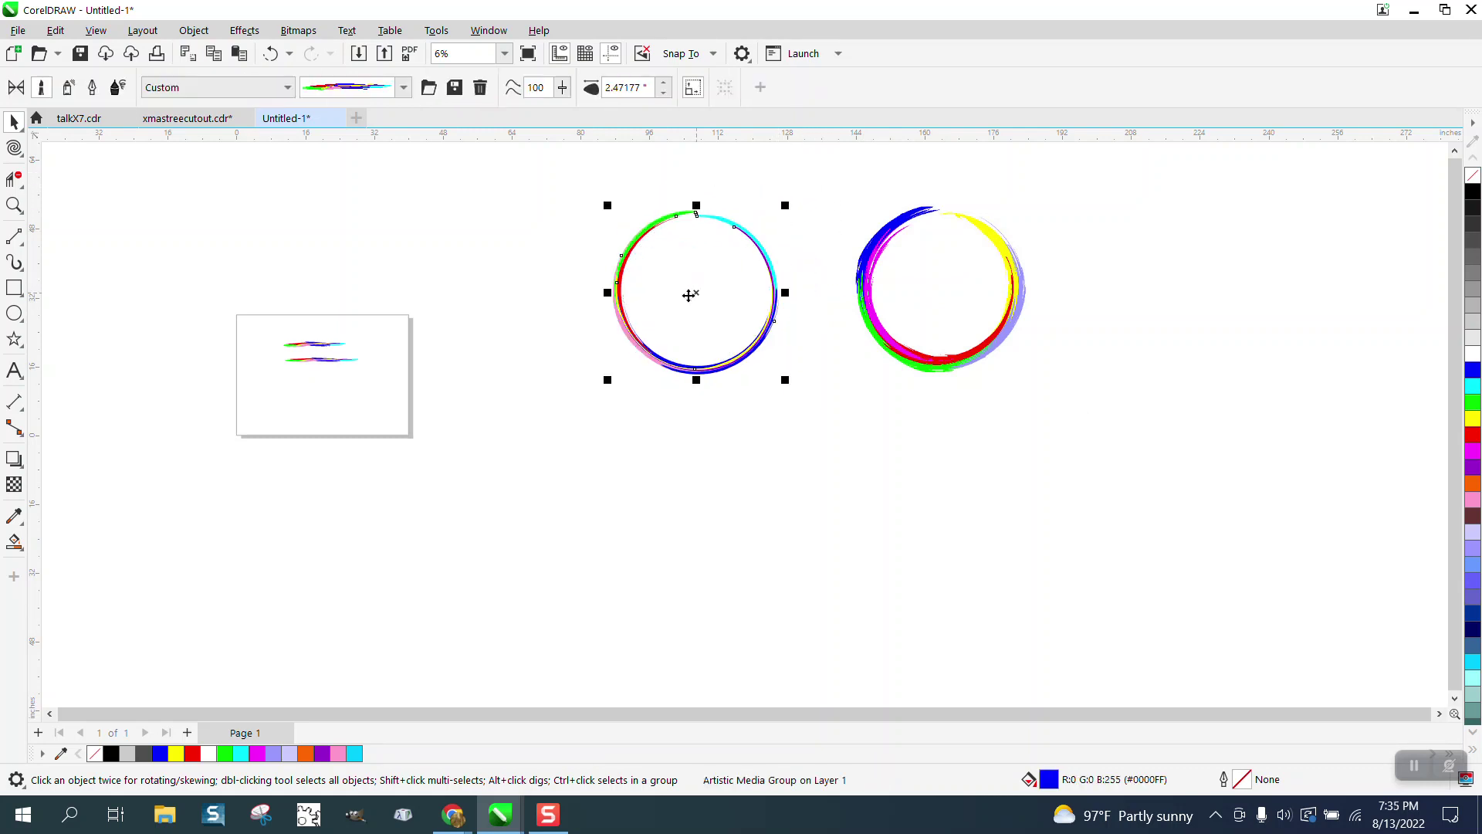
drag(689, 295, 760, 302)
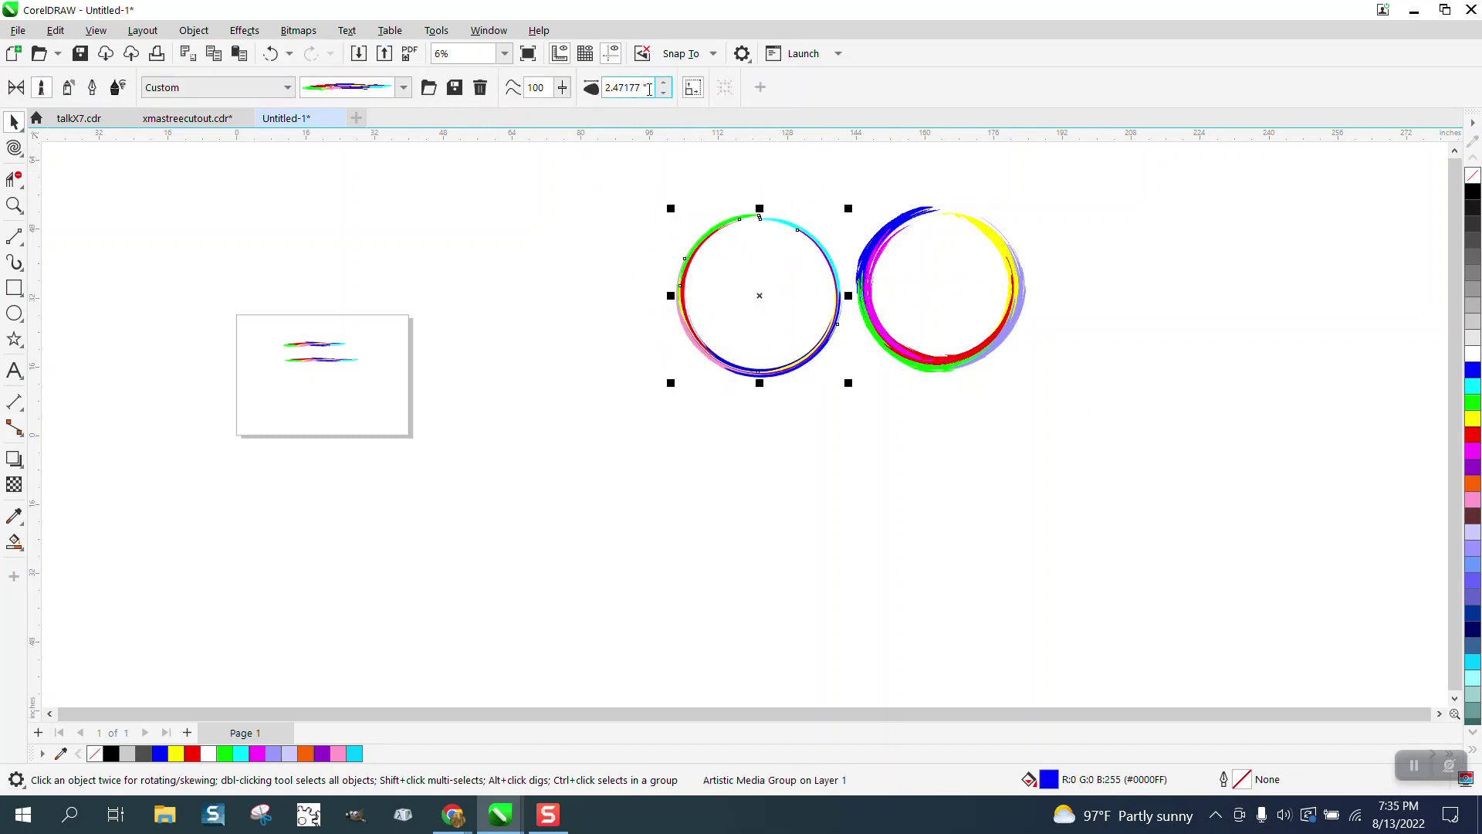
Set the brushed circle's stroke width to 4 inches and compare it up close with the reference circle
drag(649, 88, 619, 91)
text(4)
key(Return)
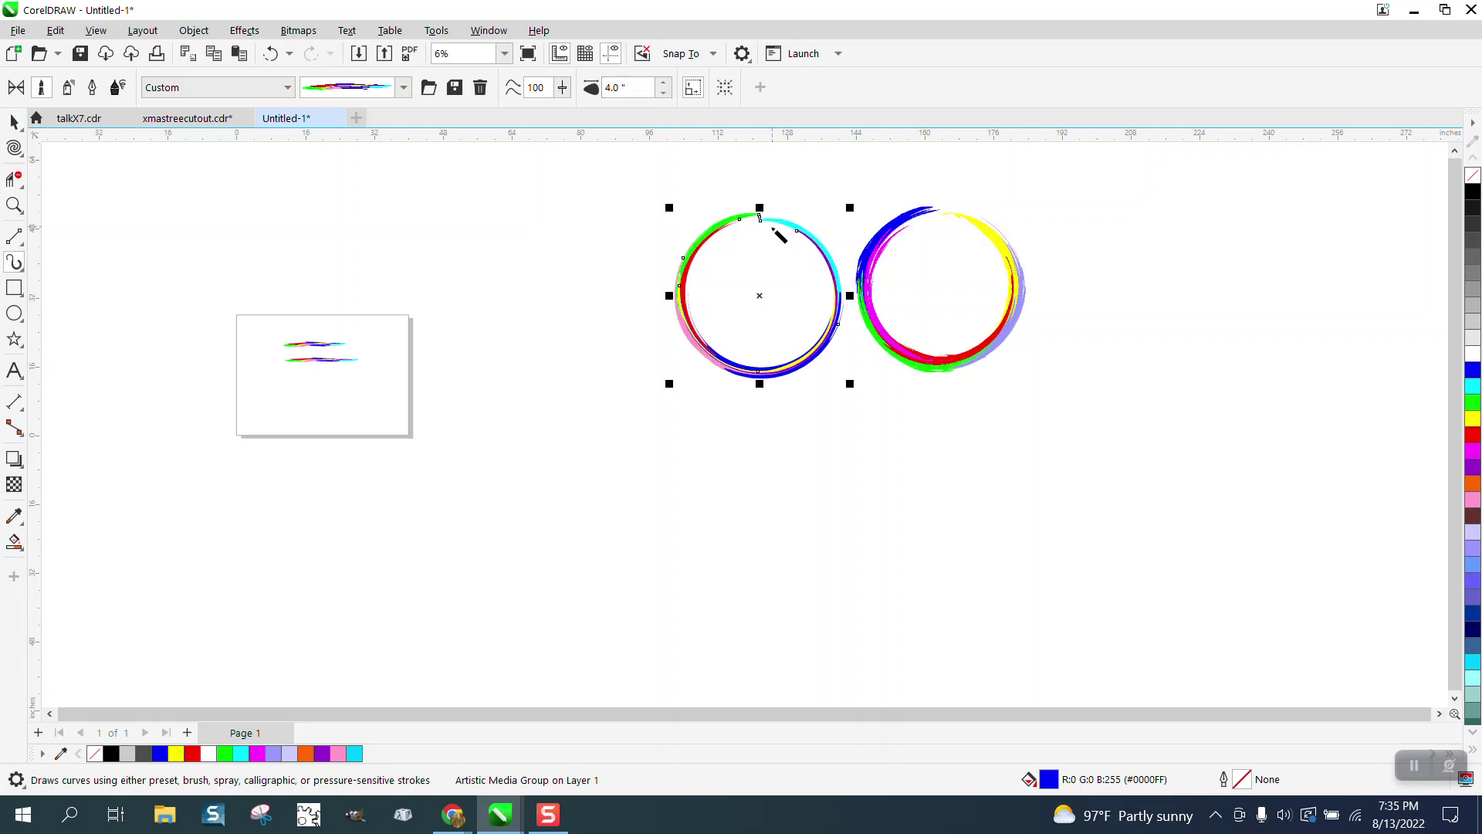
click(14, 204)
drag(660, 199, 1129, 422)
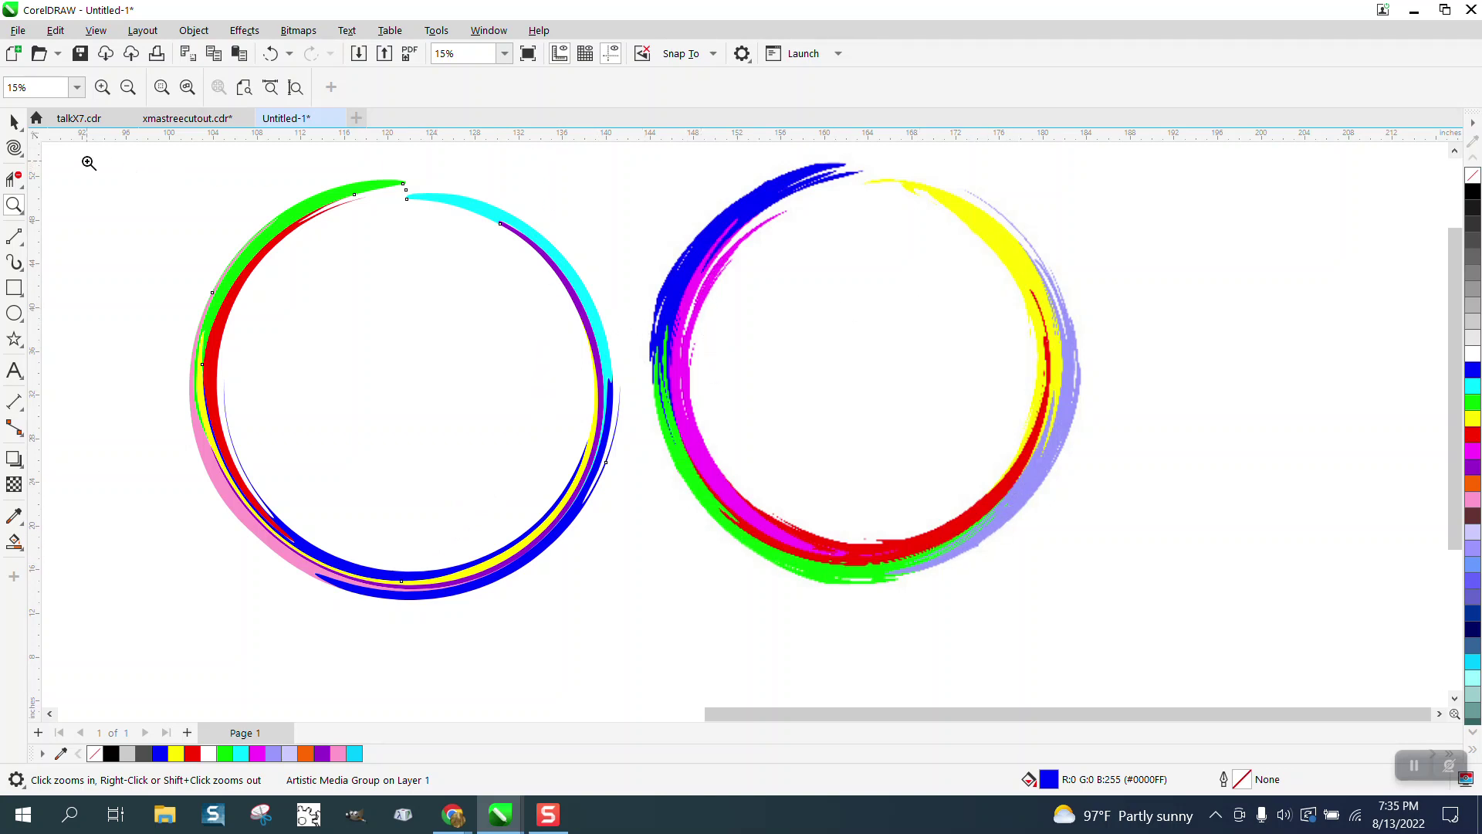
Increase the brushed circle's stroke width to 5 inches
click(14, 121)
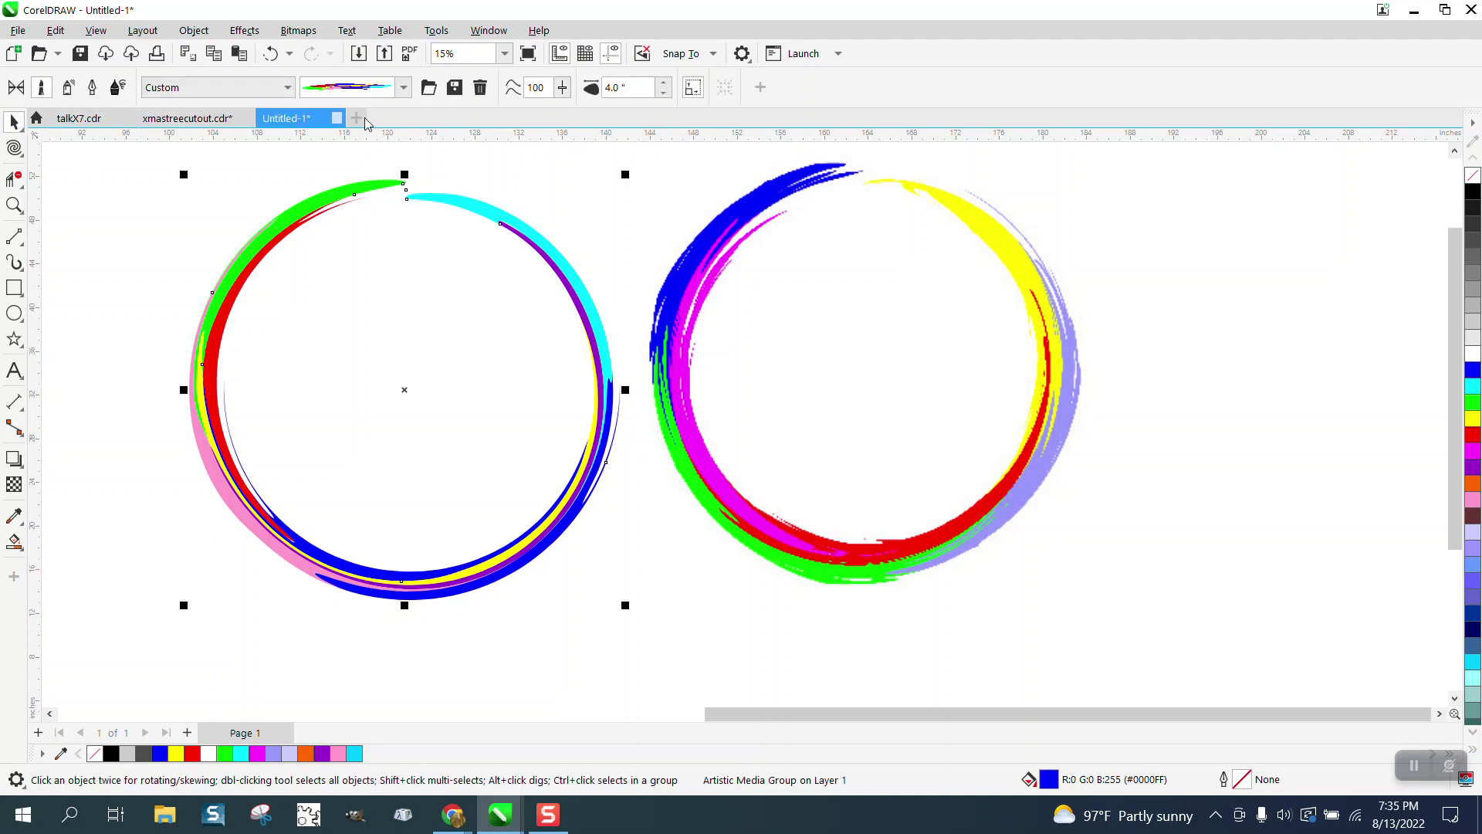
click(664, 83)
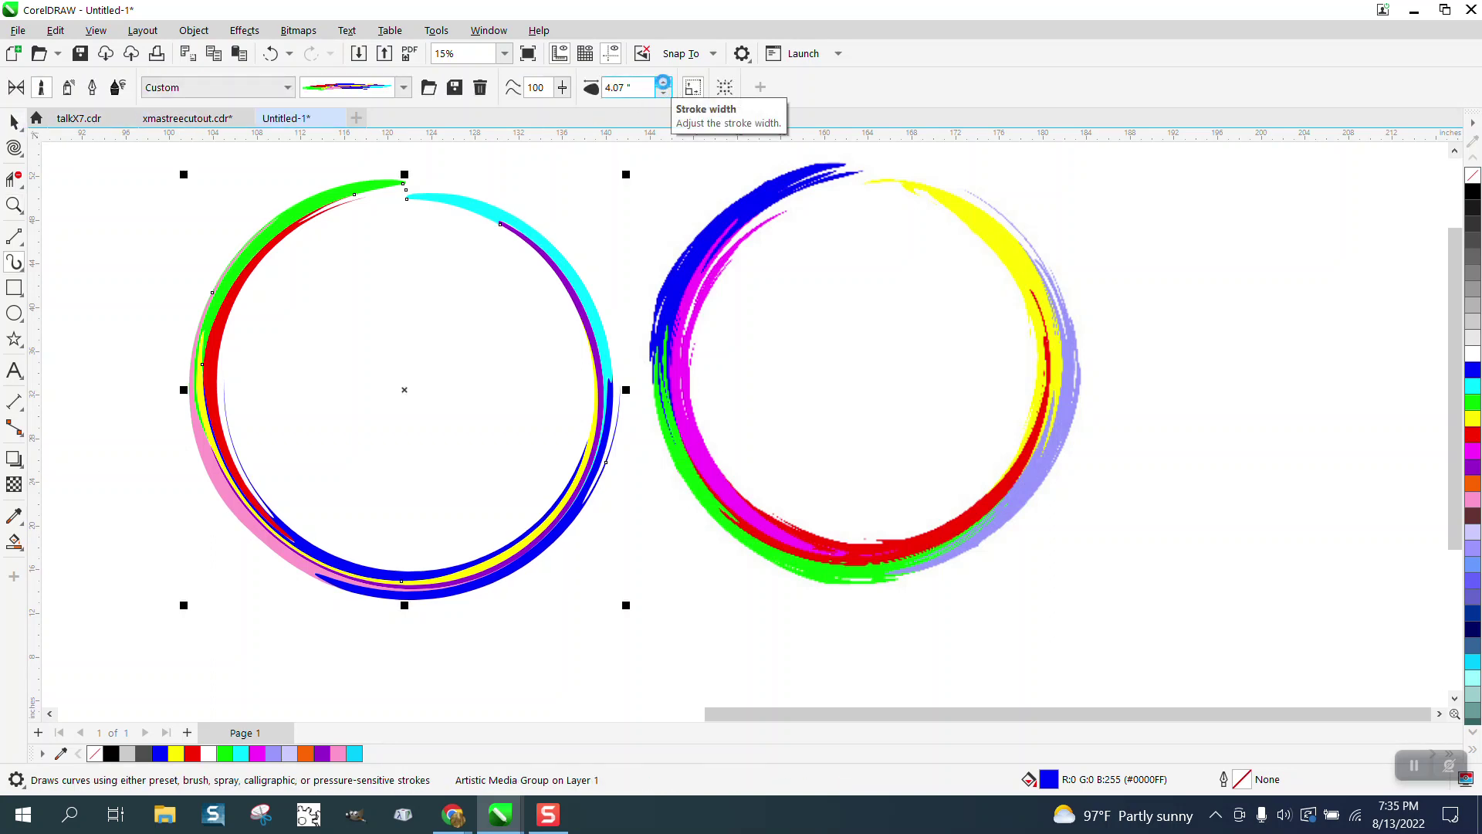
click(663, 81)
text(5)
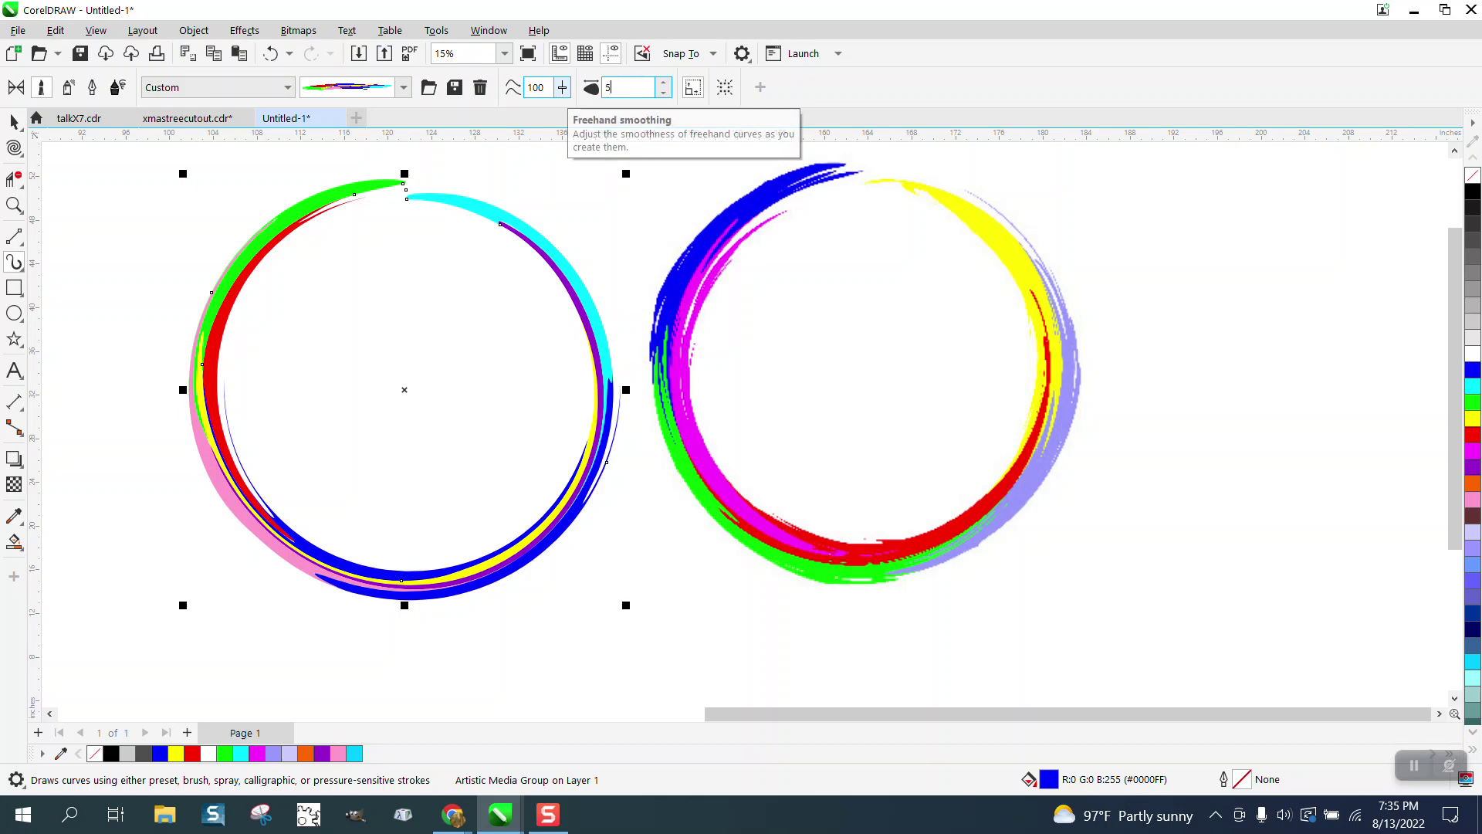
key(Return)
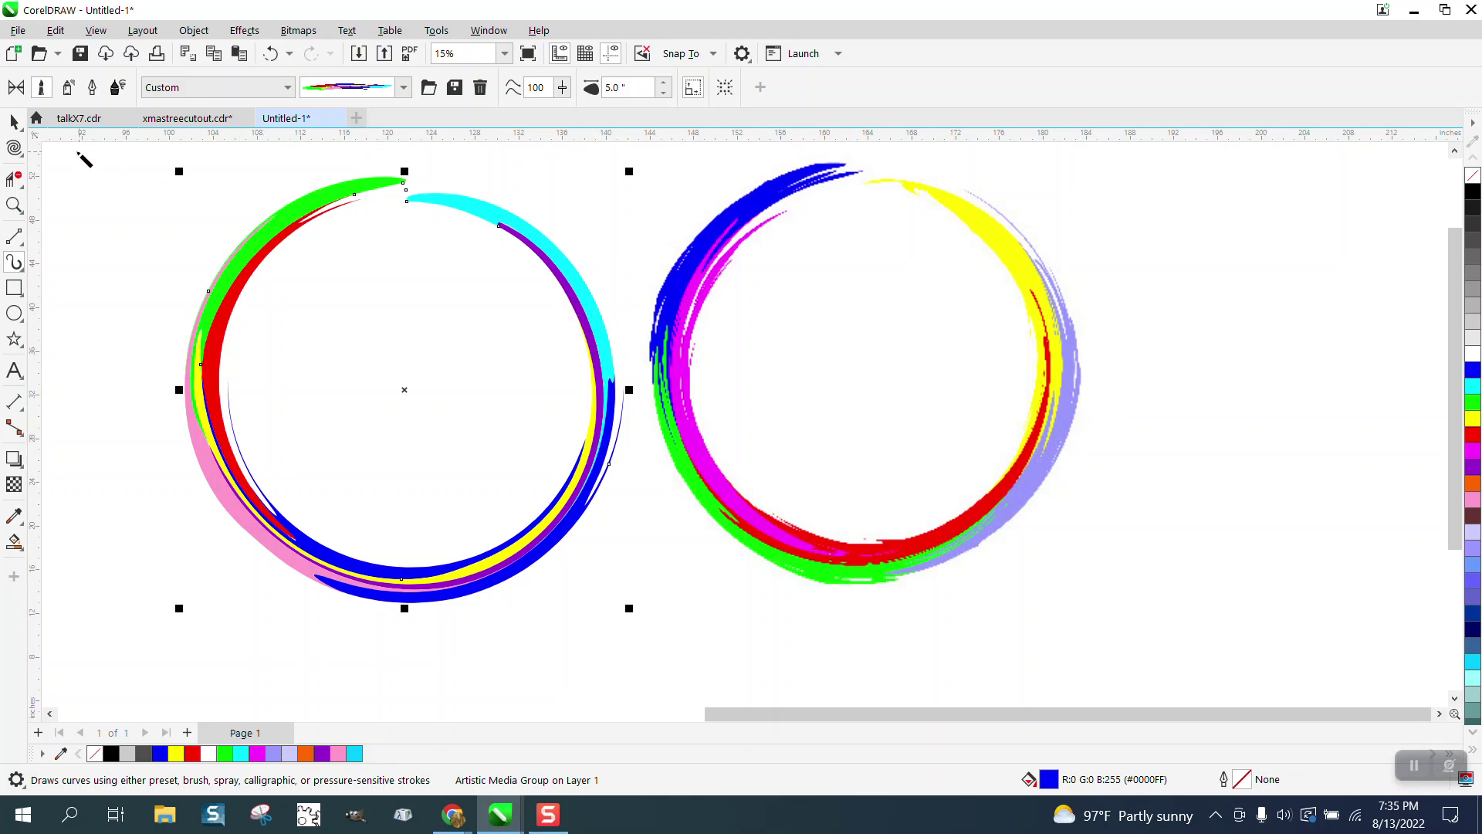
Undo back to before the large circle was drawn, using the undo history
click(290, 56)
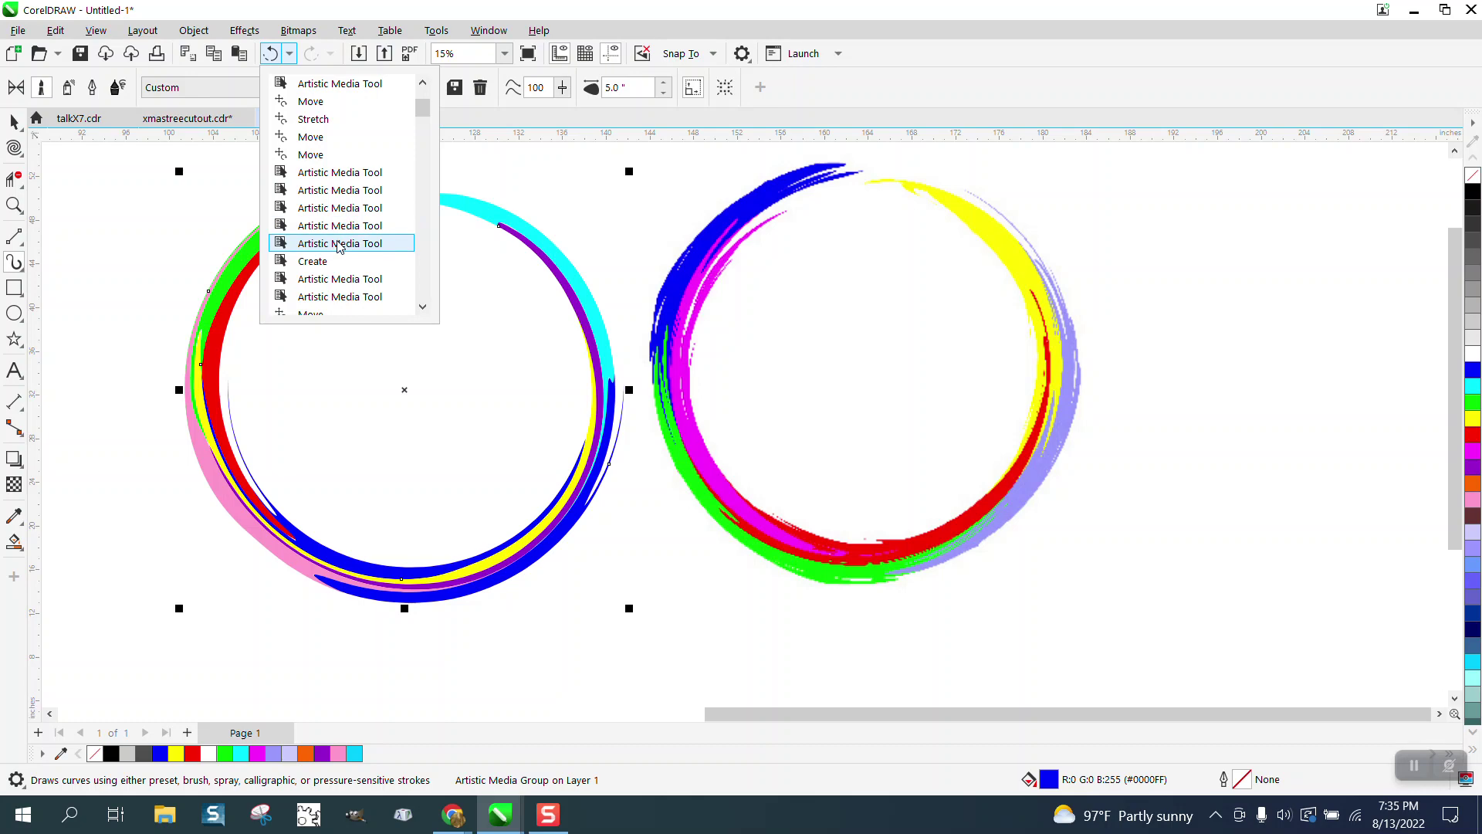
click(321, 261)
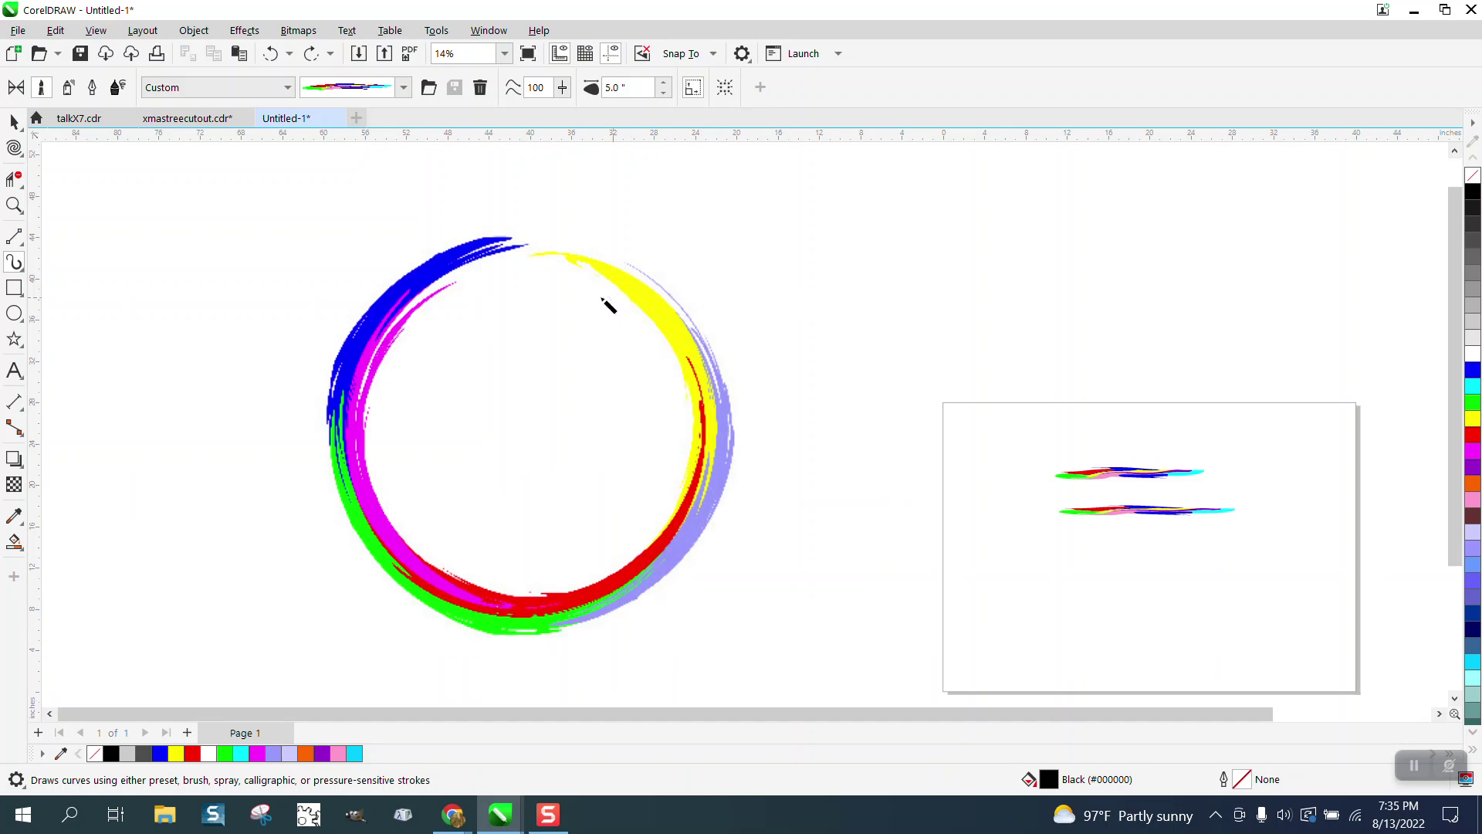
Draw a square in the empty area beside the reference circle and set its size to 5 inches
click(14, 287)
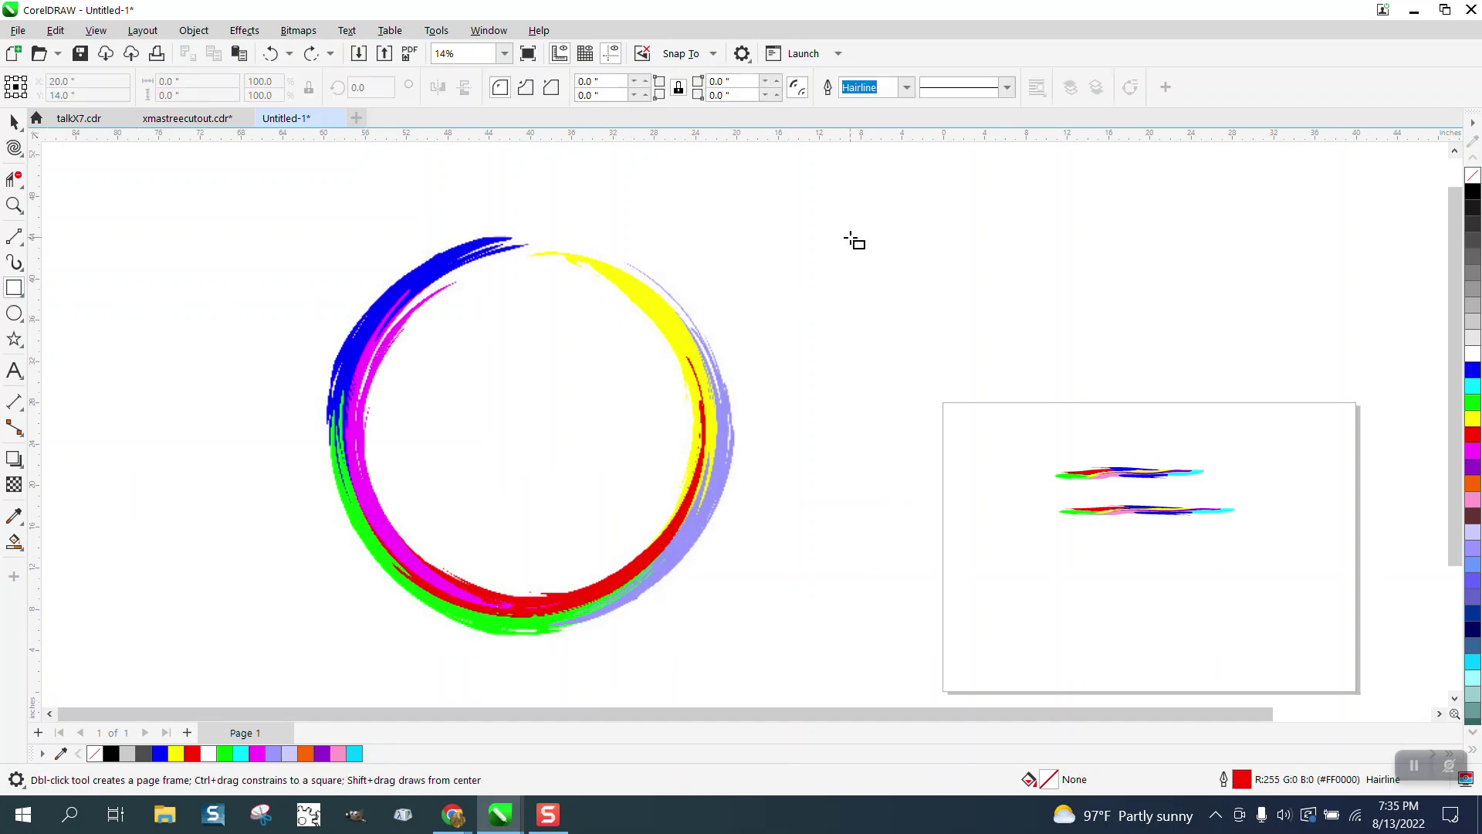
drag(799, 241, 850, 292)
click(211, 82)
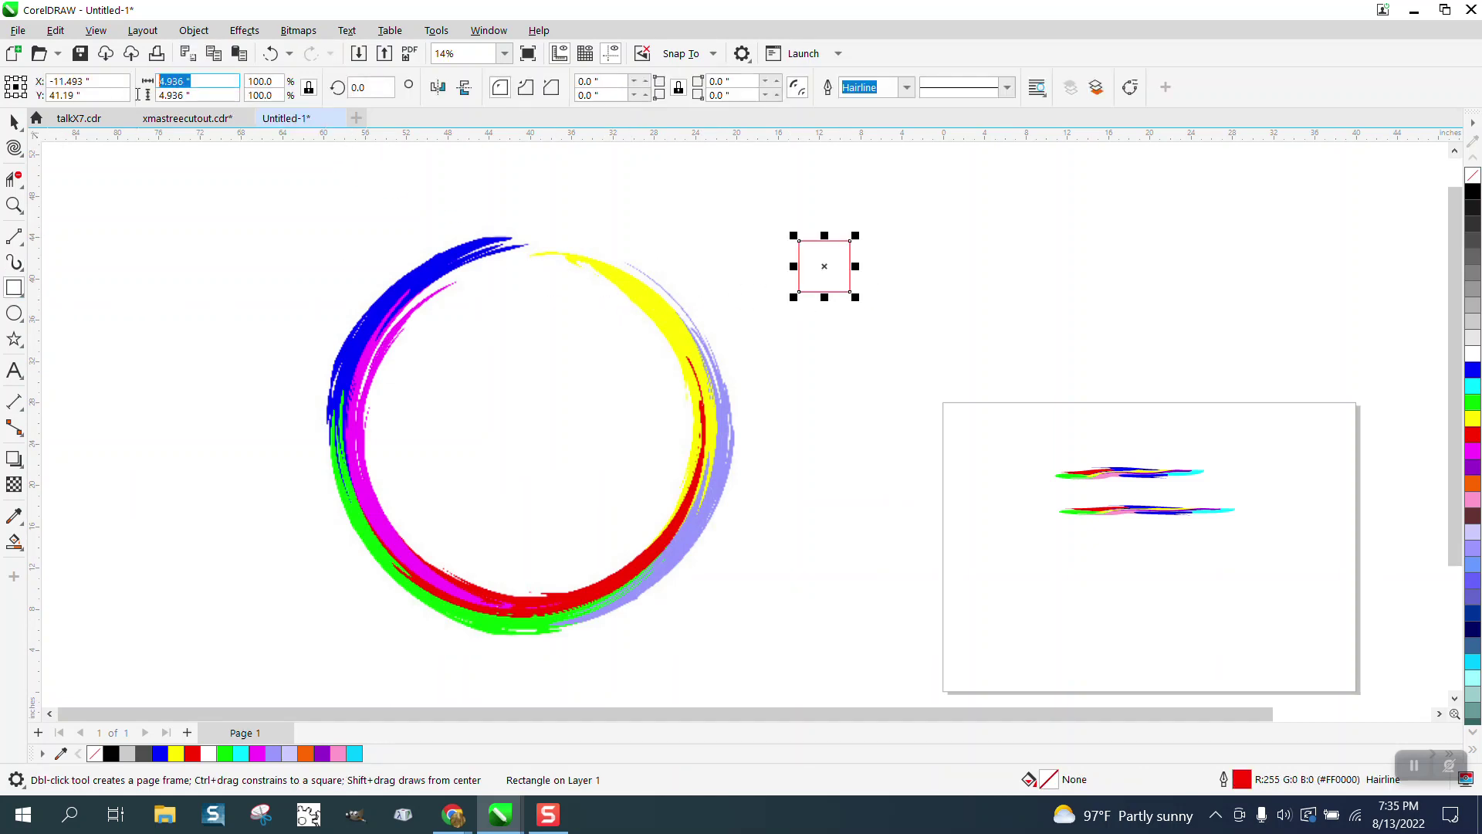
text(5)
key(Return)
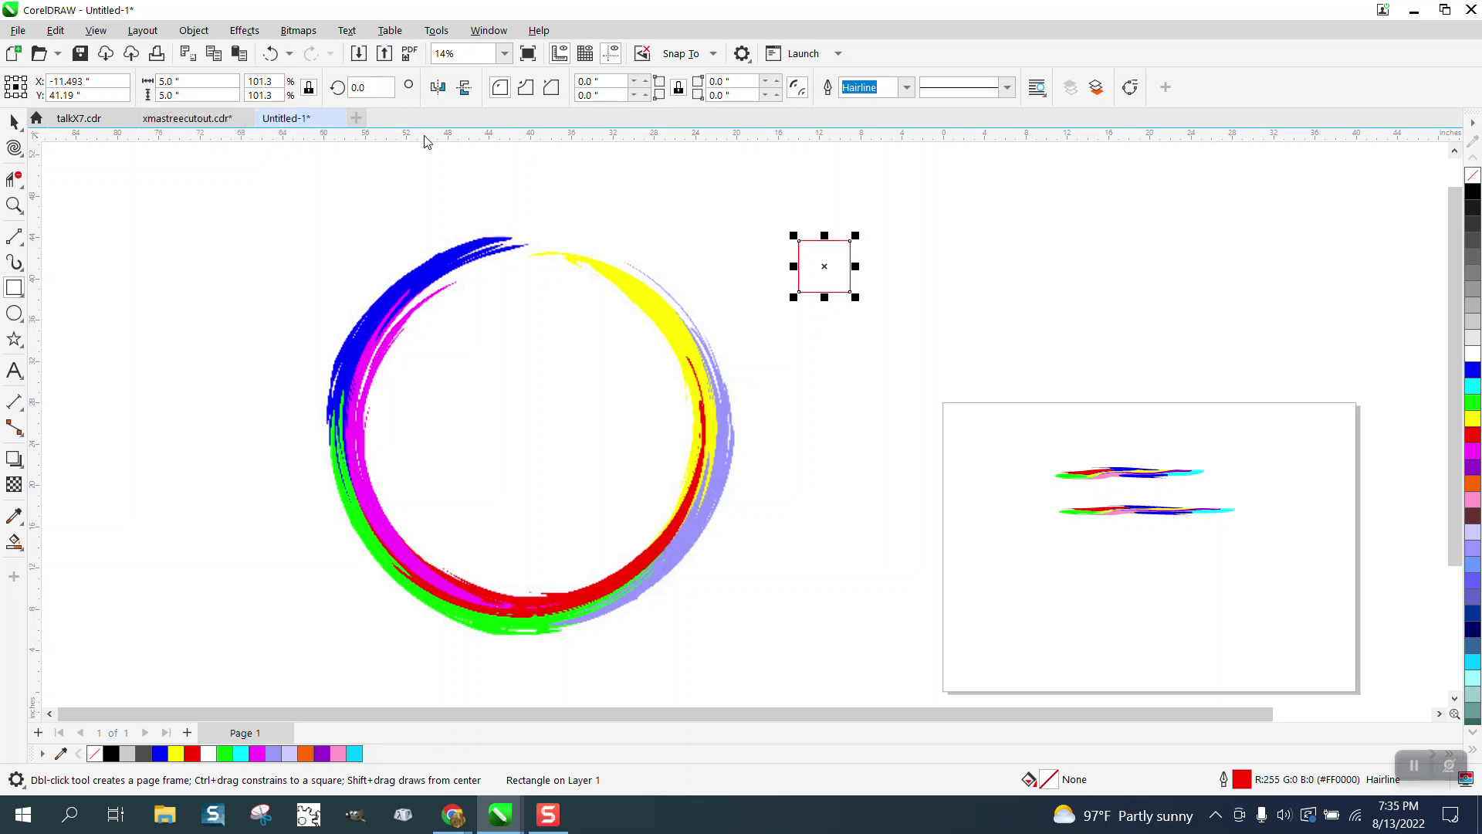
With nothing selected, set the document's nudge distance to 5.2 inches
click(14, 121)
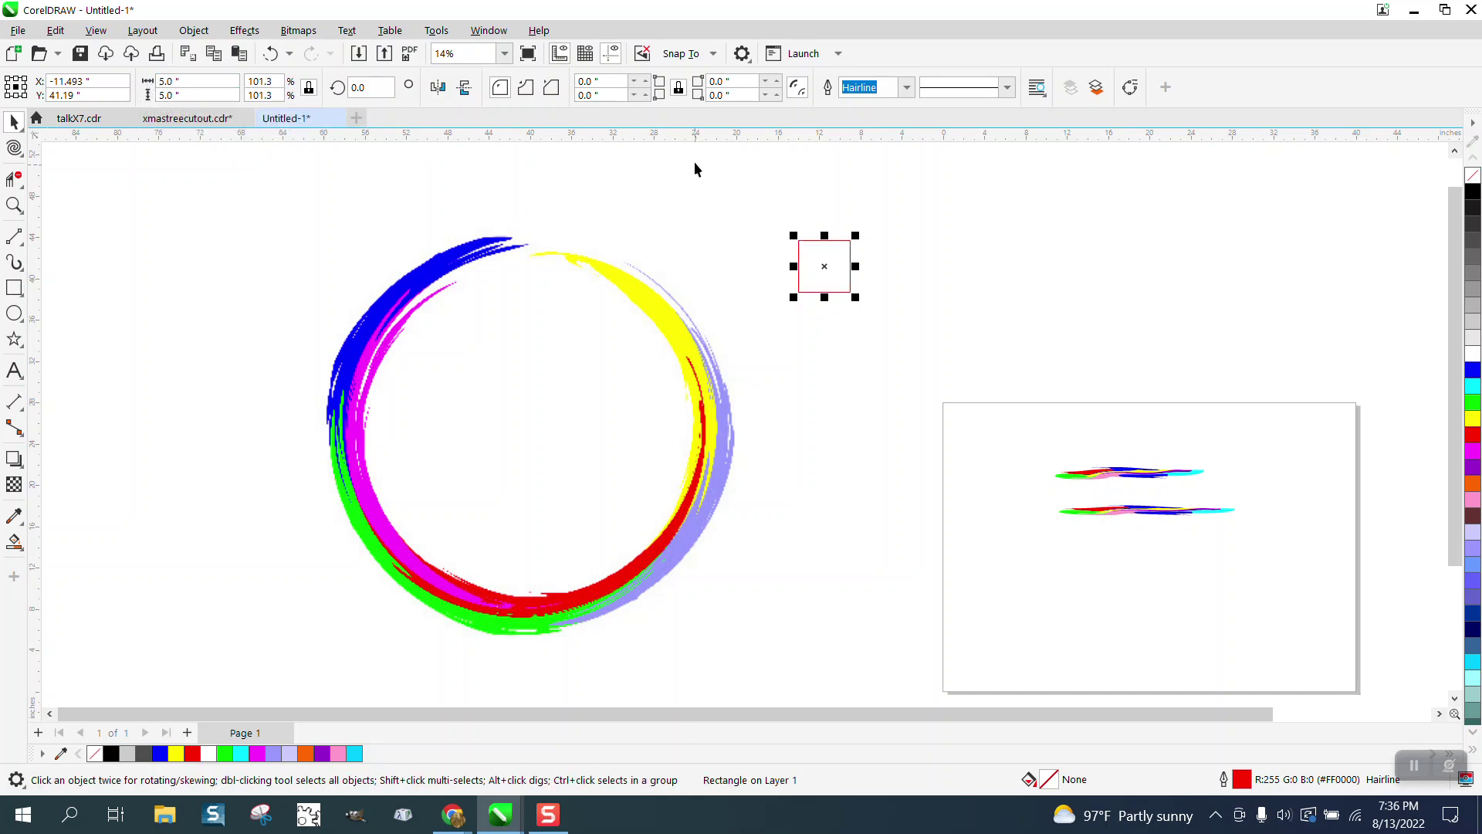
click(697, 158)
click(634, 181)
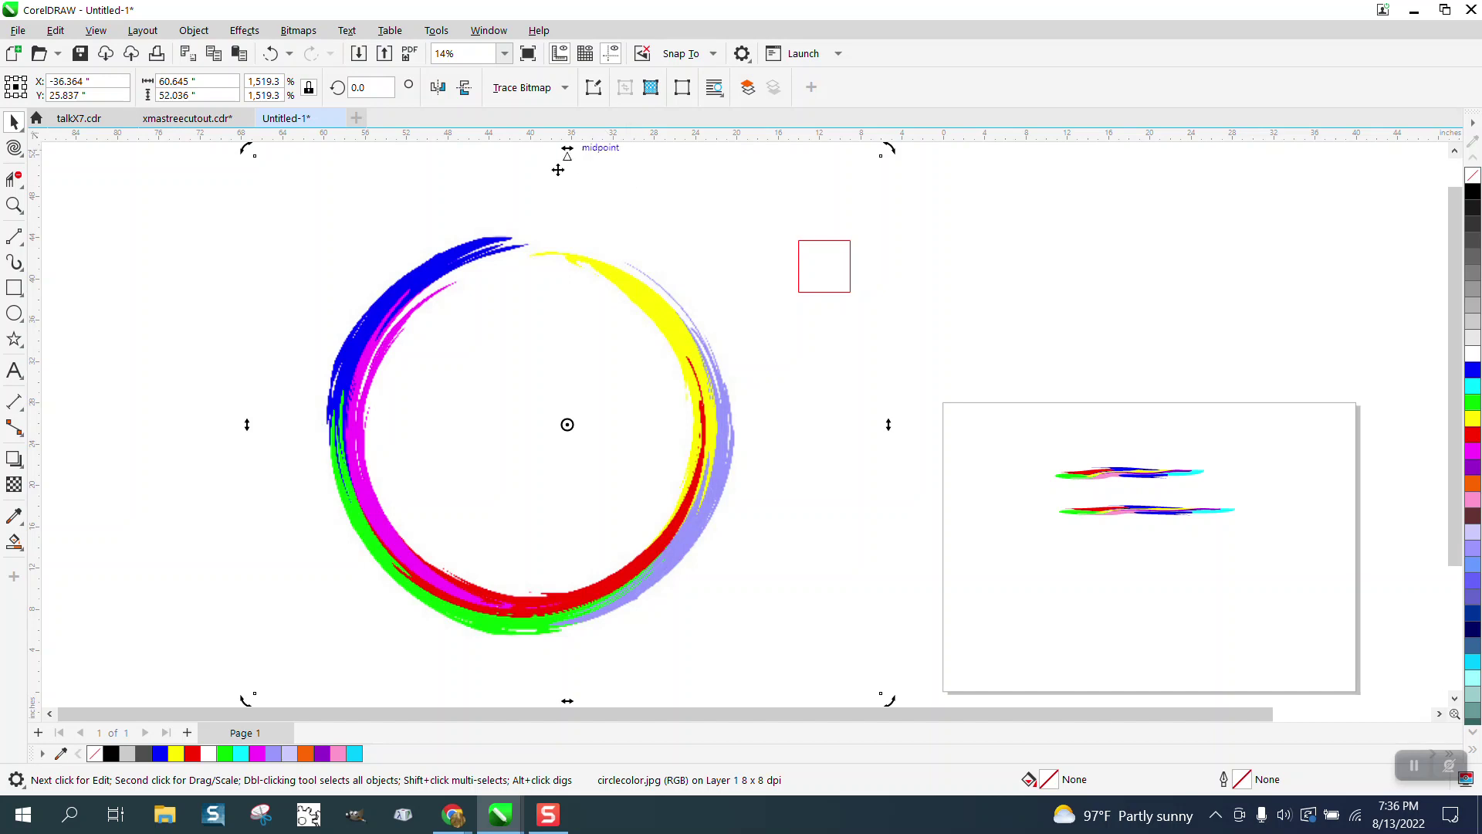
click(734, 147)
click(655, 95)
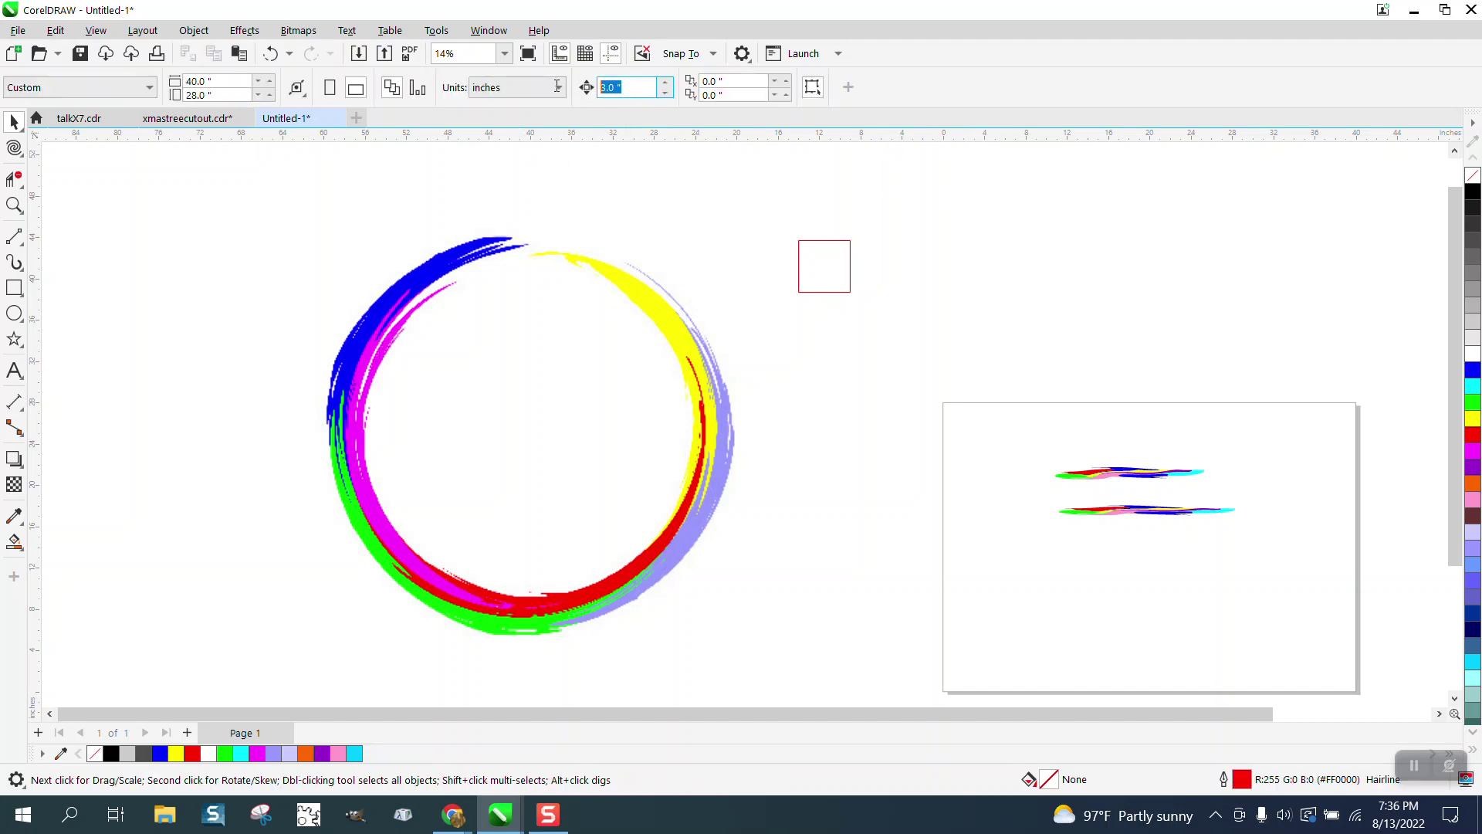
text(5.2)
Duplicate the 5-inch square repeatedly in a horizontal row and delete the surplus copies so four squares remain
click(845, 252)
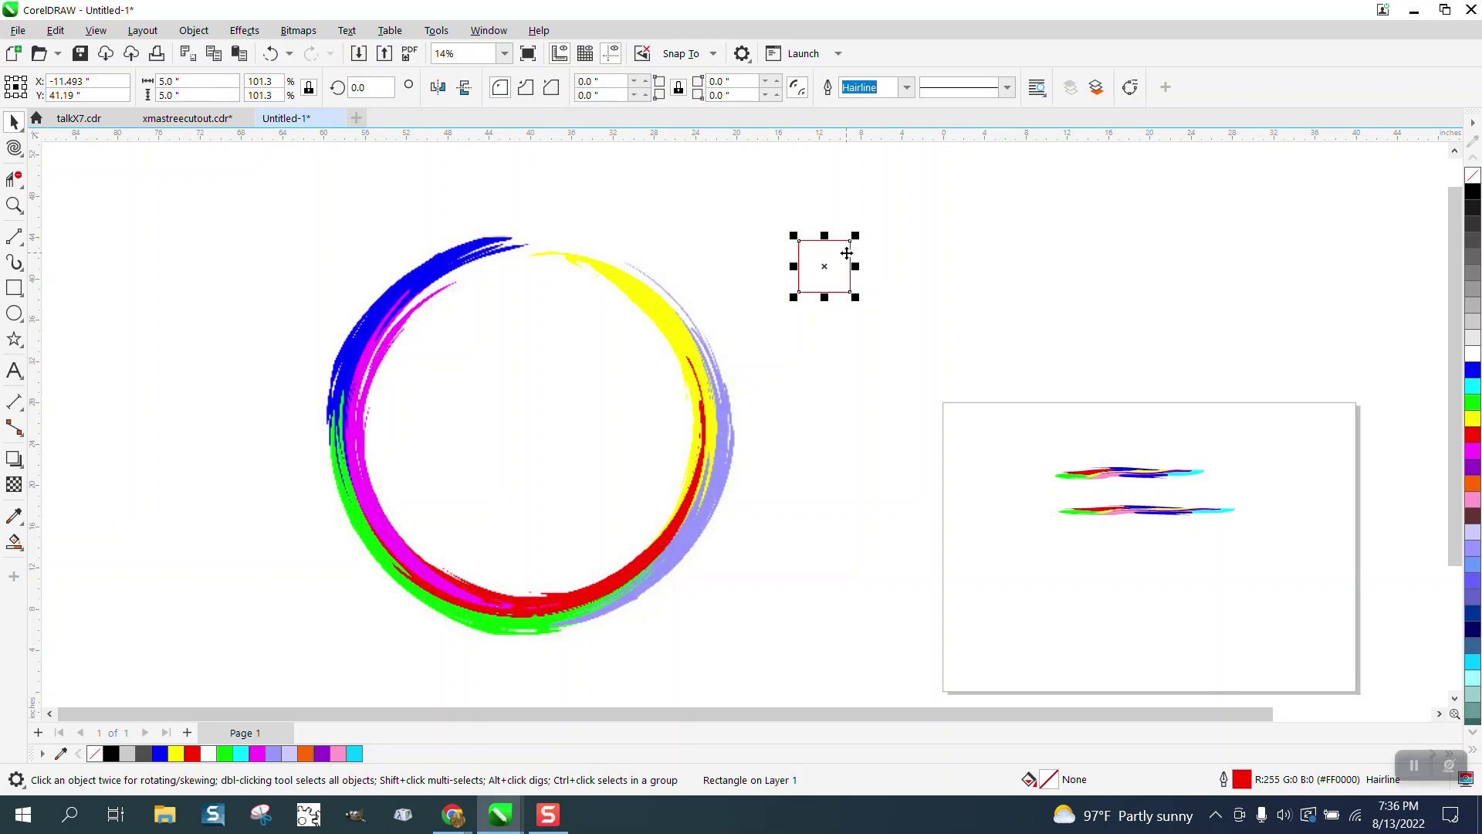
key(ctrl+d)
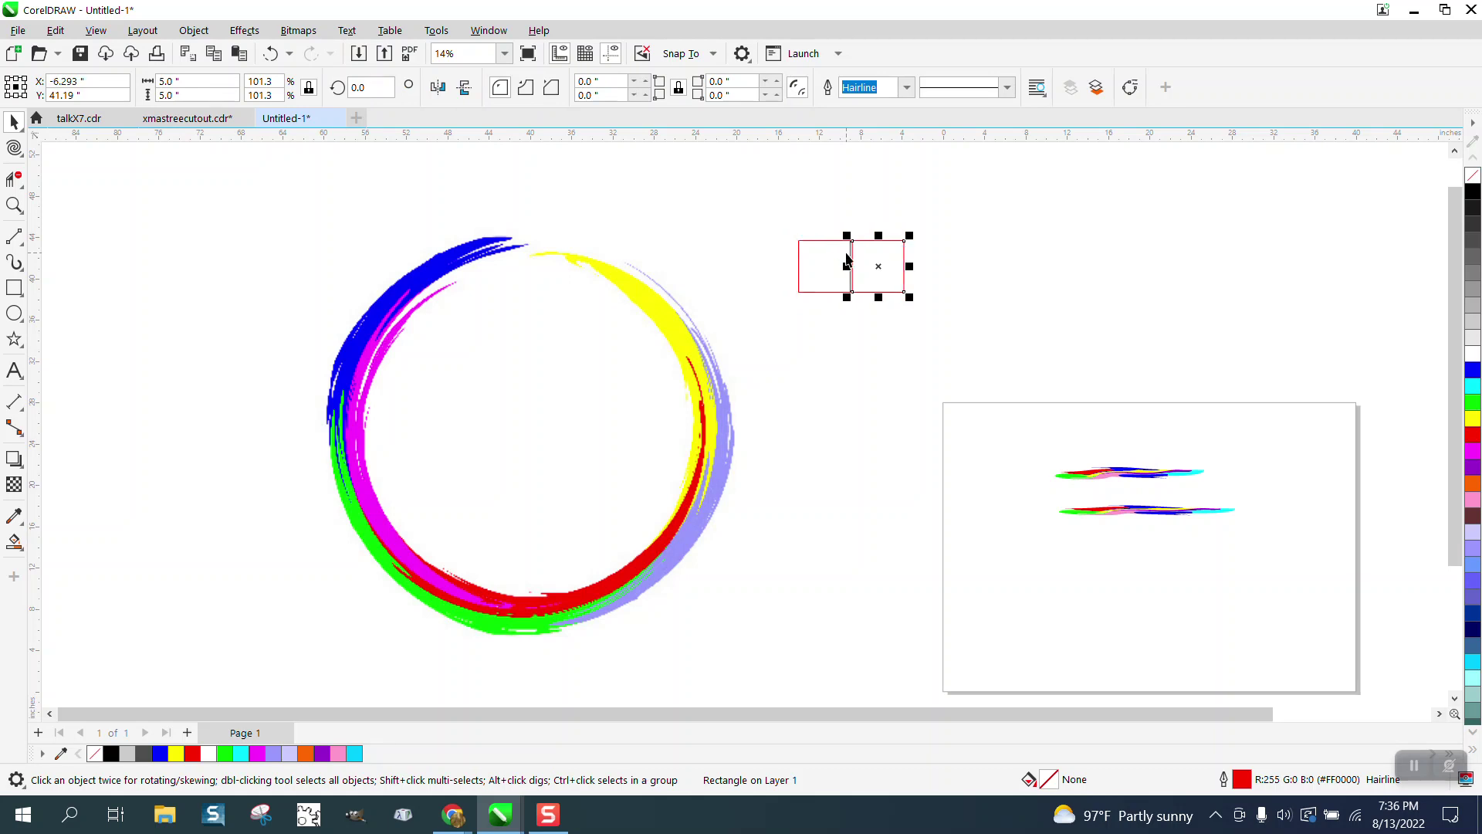
key(ctrl+d)
key(ctrl+d)
key(ctrl+d)
key(ctrl+d)
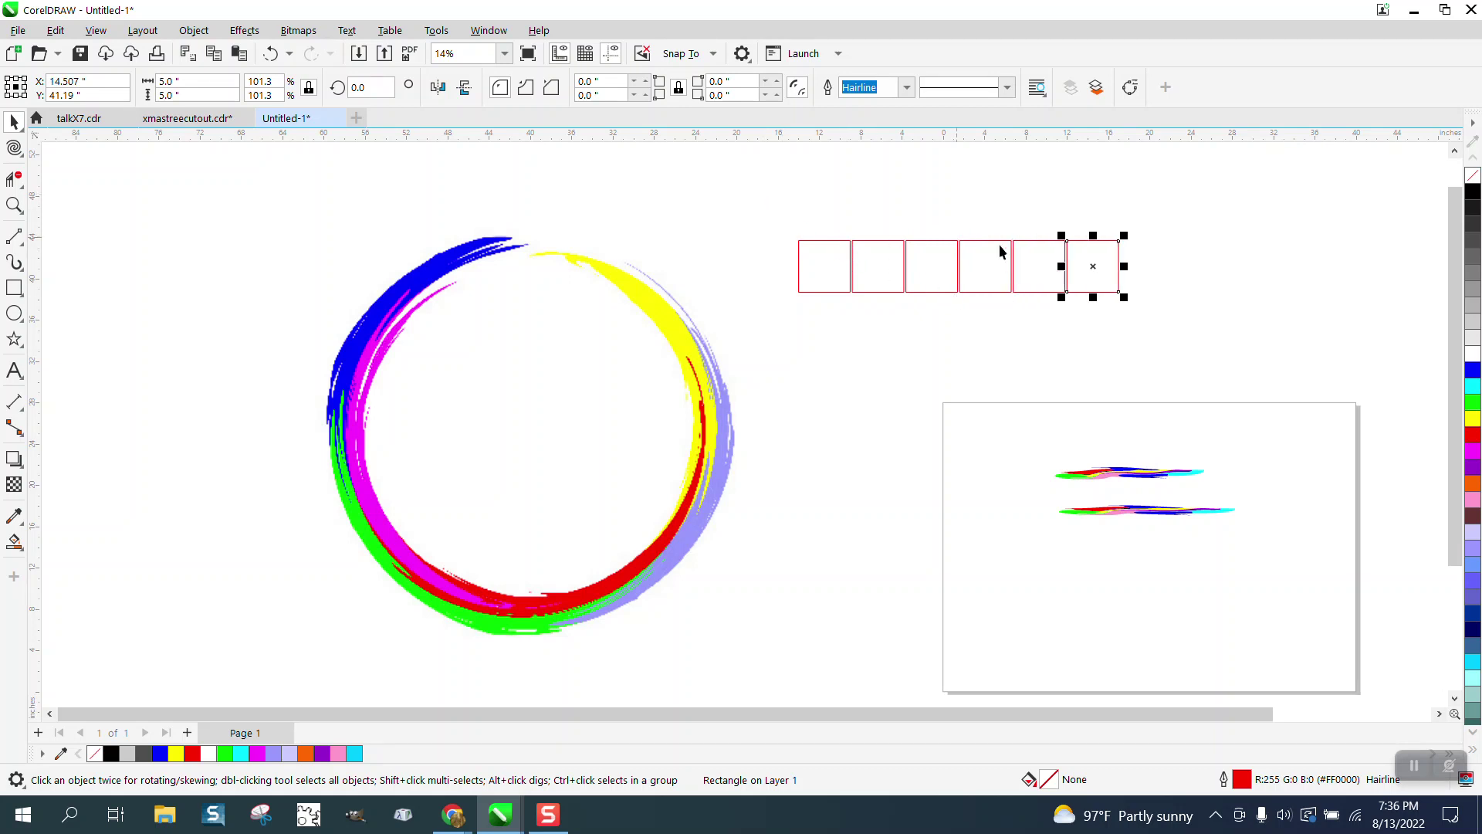
drag(999, 214, 1201, 342)
key(Delete)
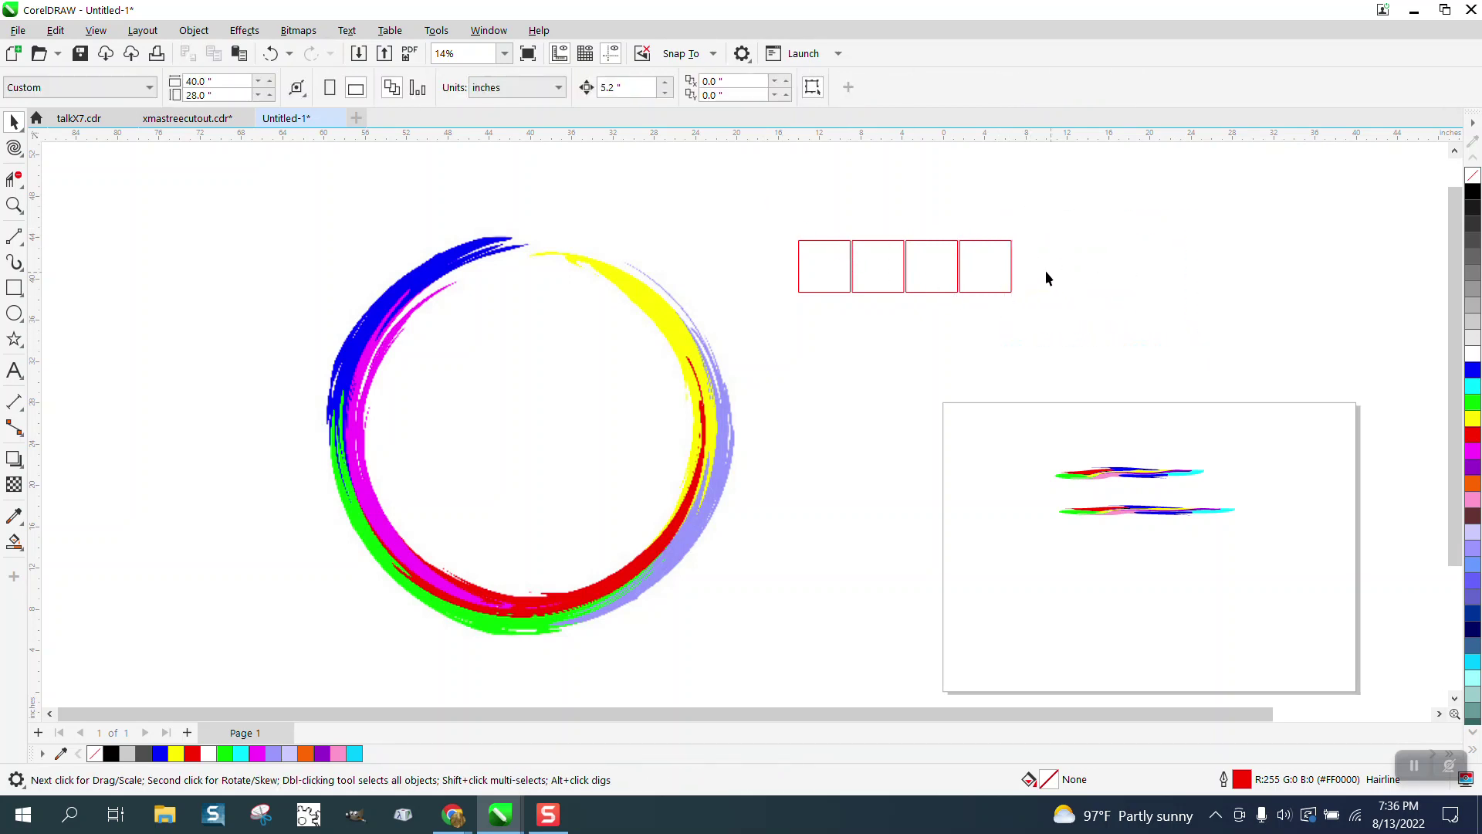
Move the reference circle away from the squares and place a duplicate of the four-square row 5.2 inches below the original
drag(771, 177, 480, 202)
drag(1144, 380, 1143, 378)
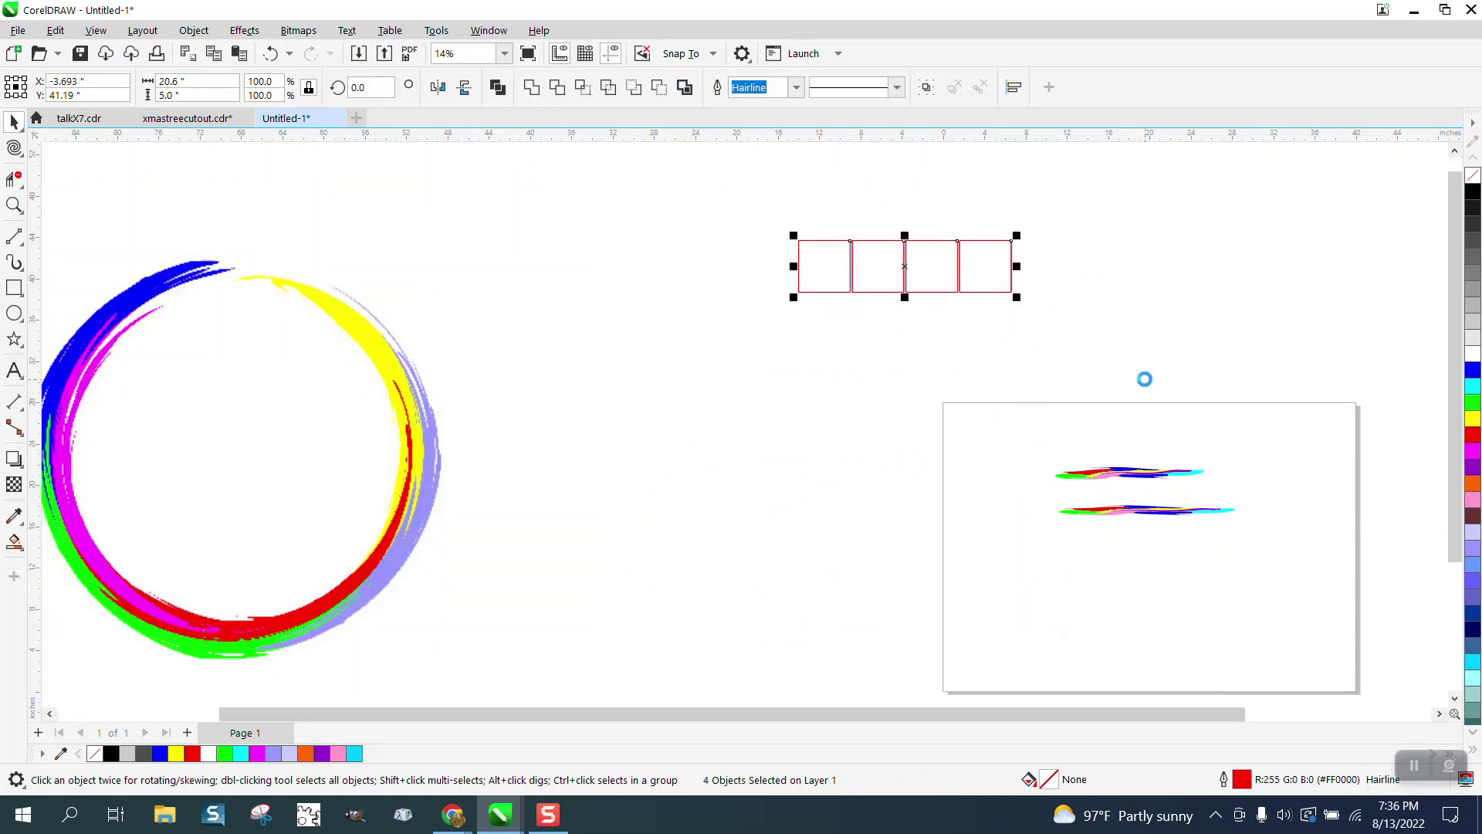
key(ctrl+d)
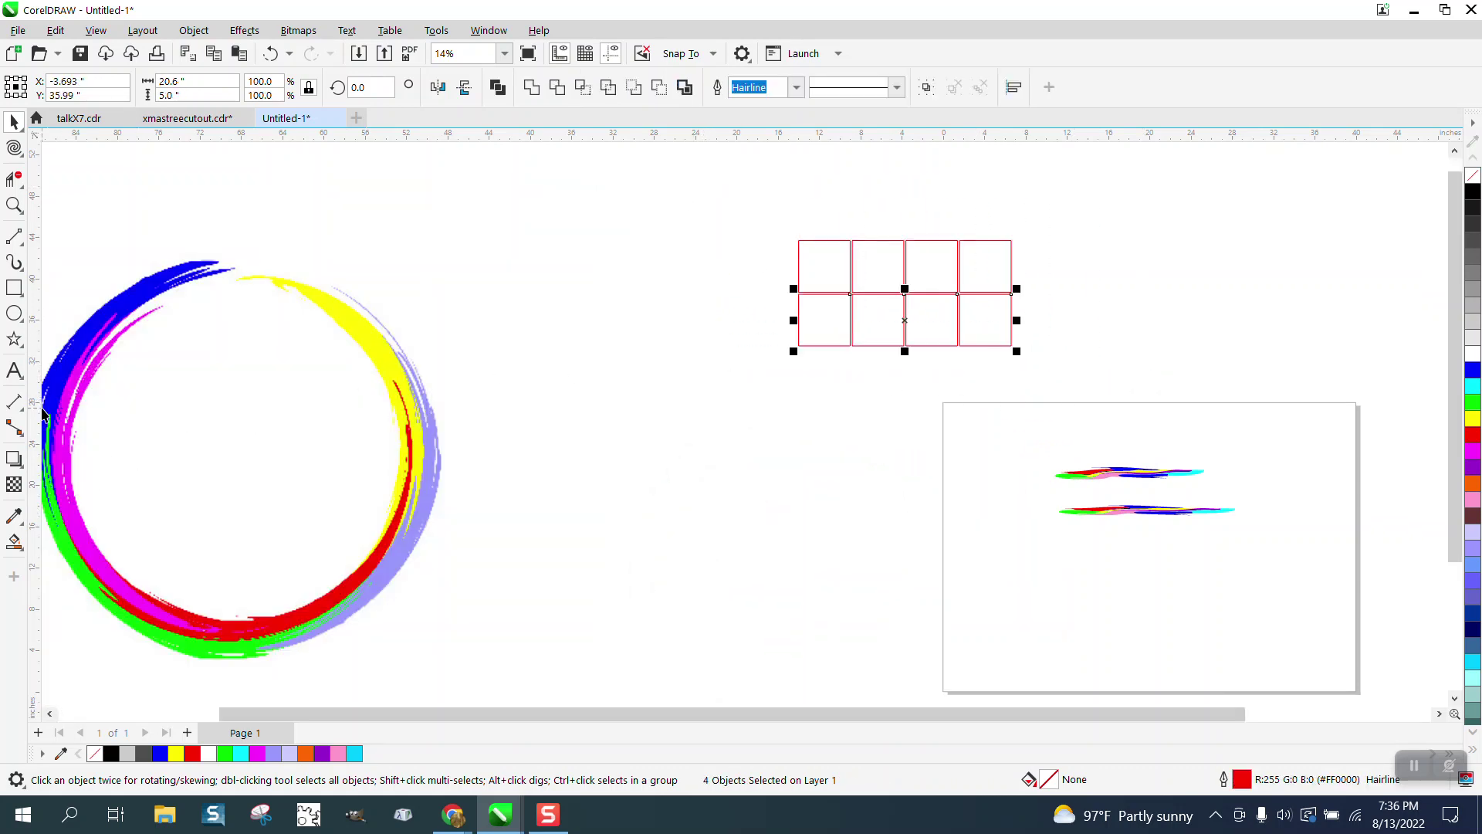
Fill all eight squares with blue using the Smart Fill tool
click(14, 204)
drag(698, 208, 1201, 440)
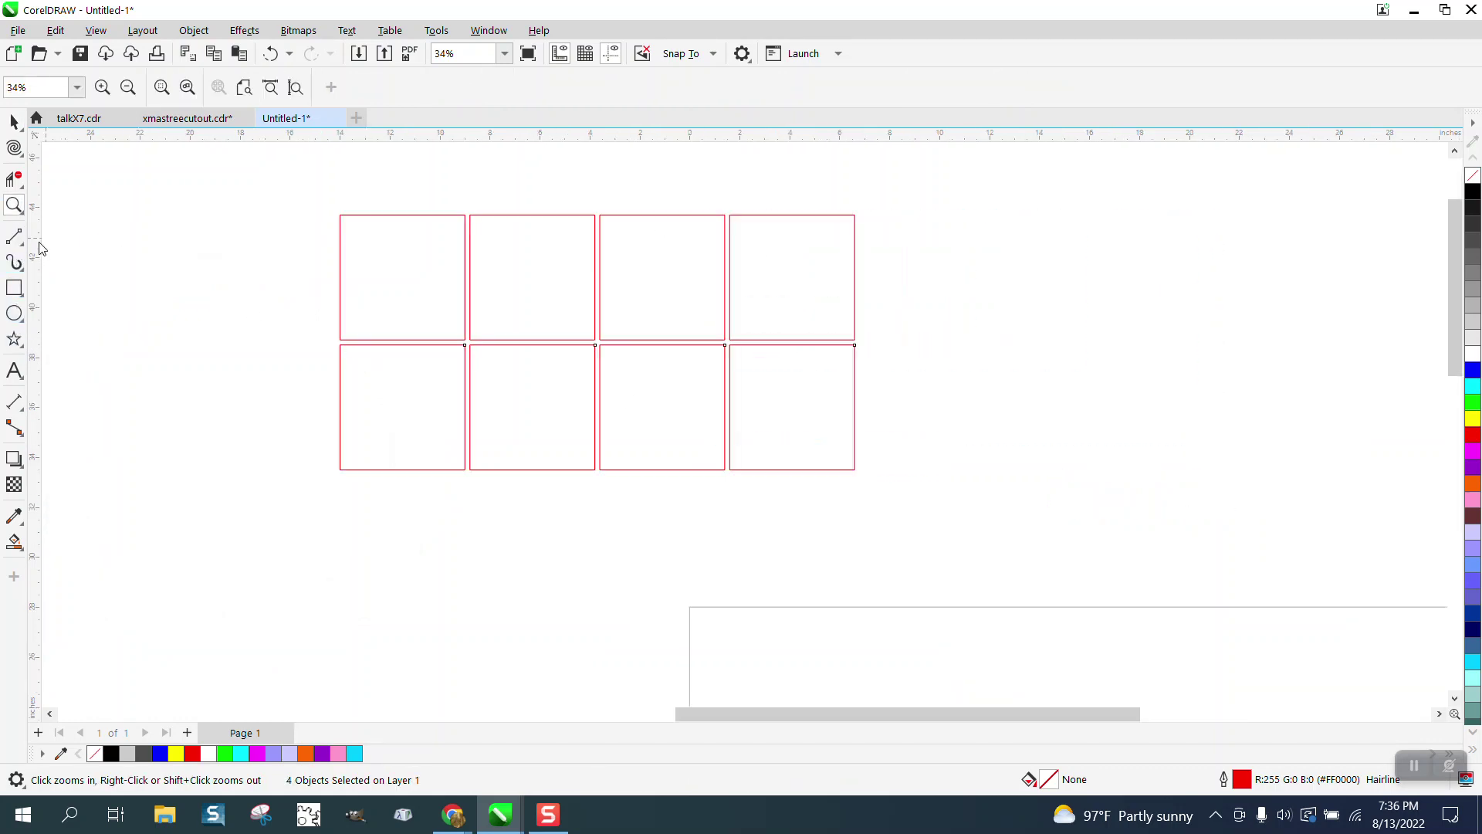
click(17, 540)
click(386, 286)
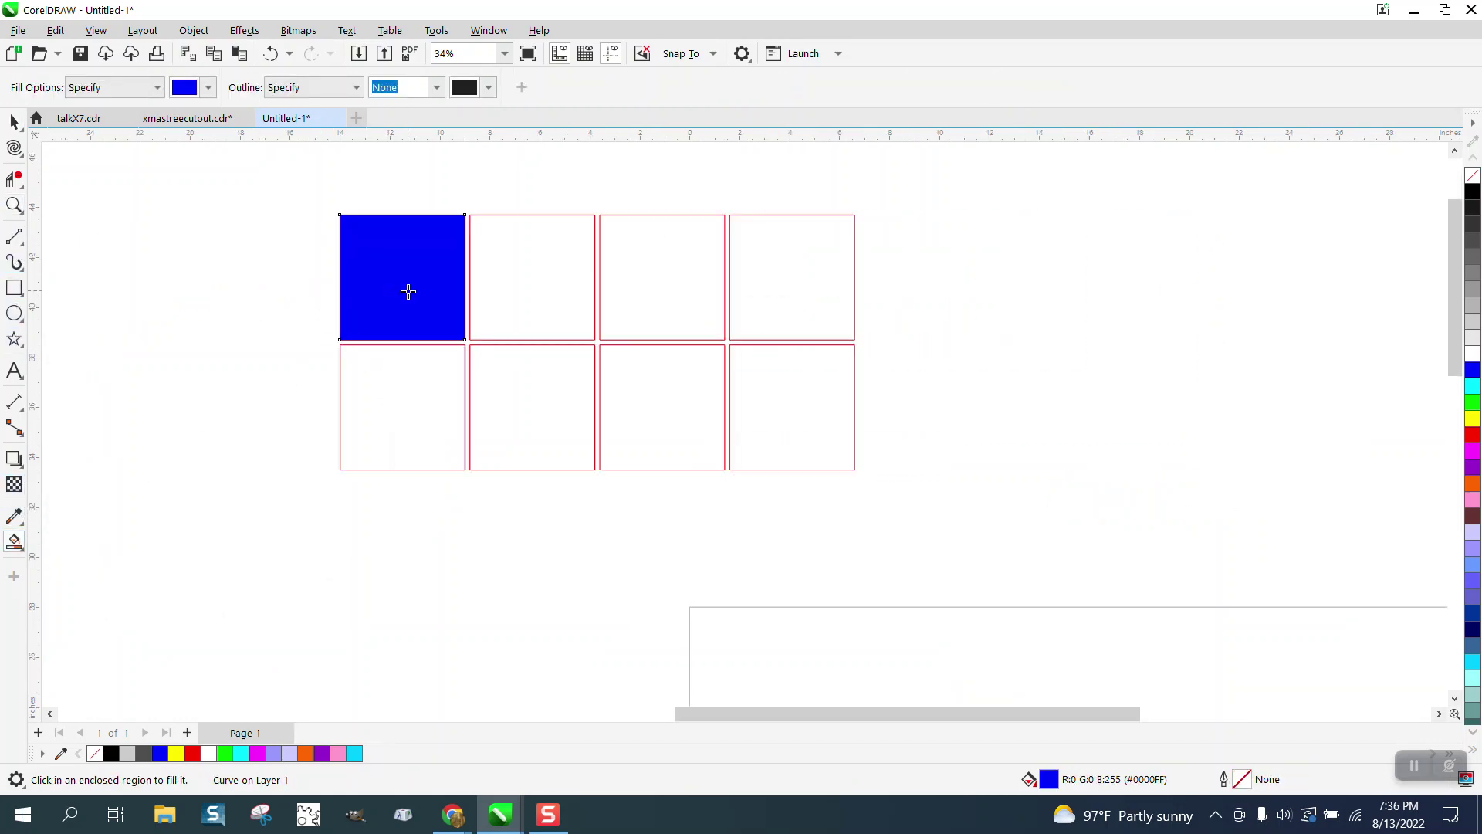
click(414, 382)
click(518, 294)
click(541, 410)
click(645, 407)
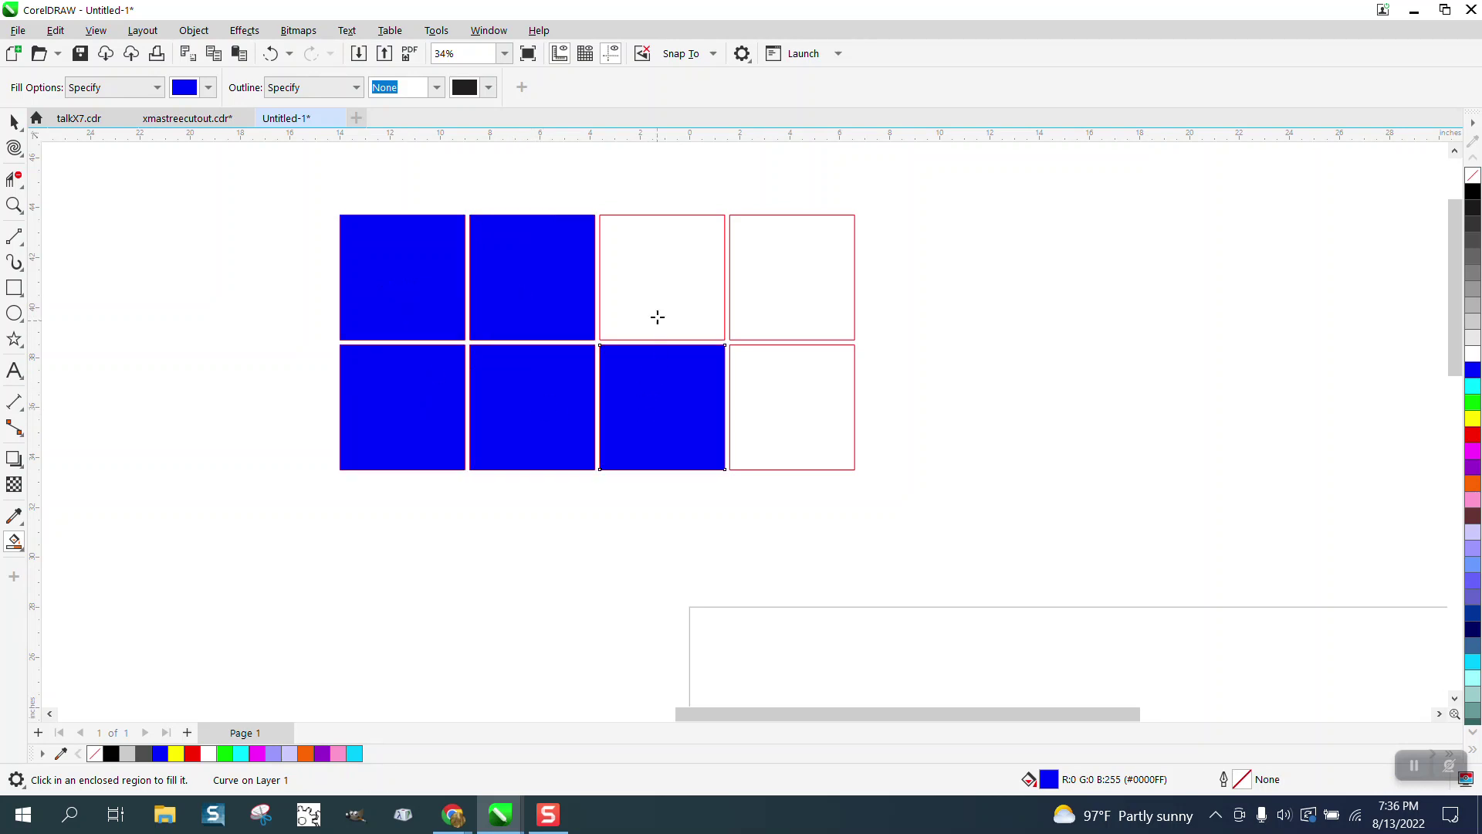
click(658, 317)
click(754, 280)
click(790, 383)
Recolor the fourth column of squares cyan in the upper row and green in the lower row
click(14, 121)
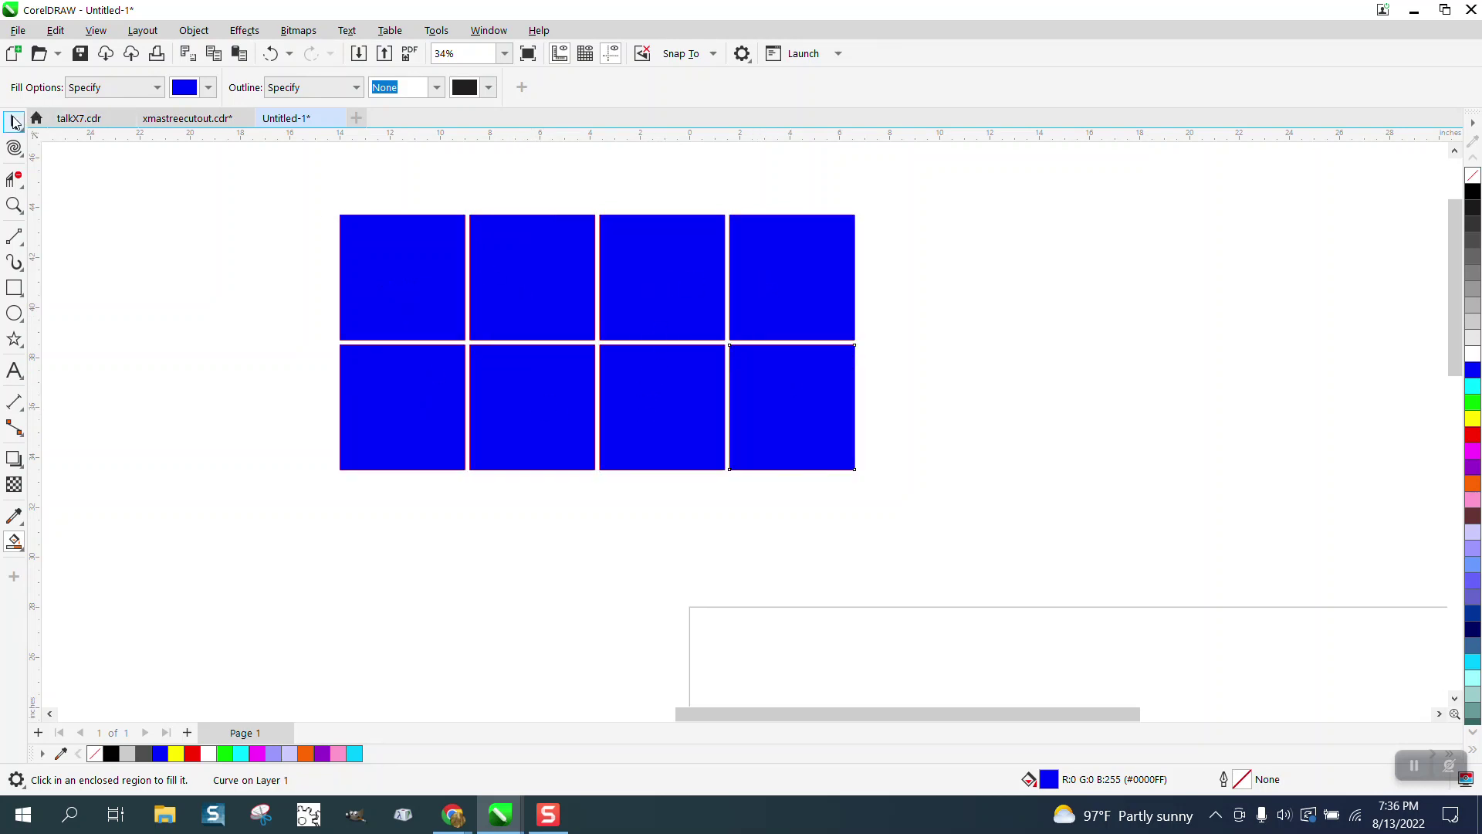
click(940, 256)
click(793, 257)
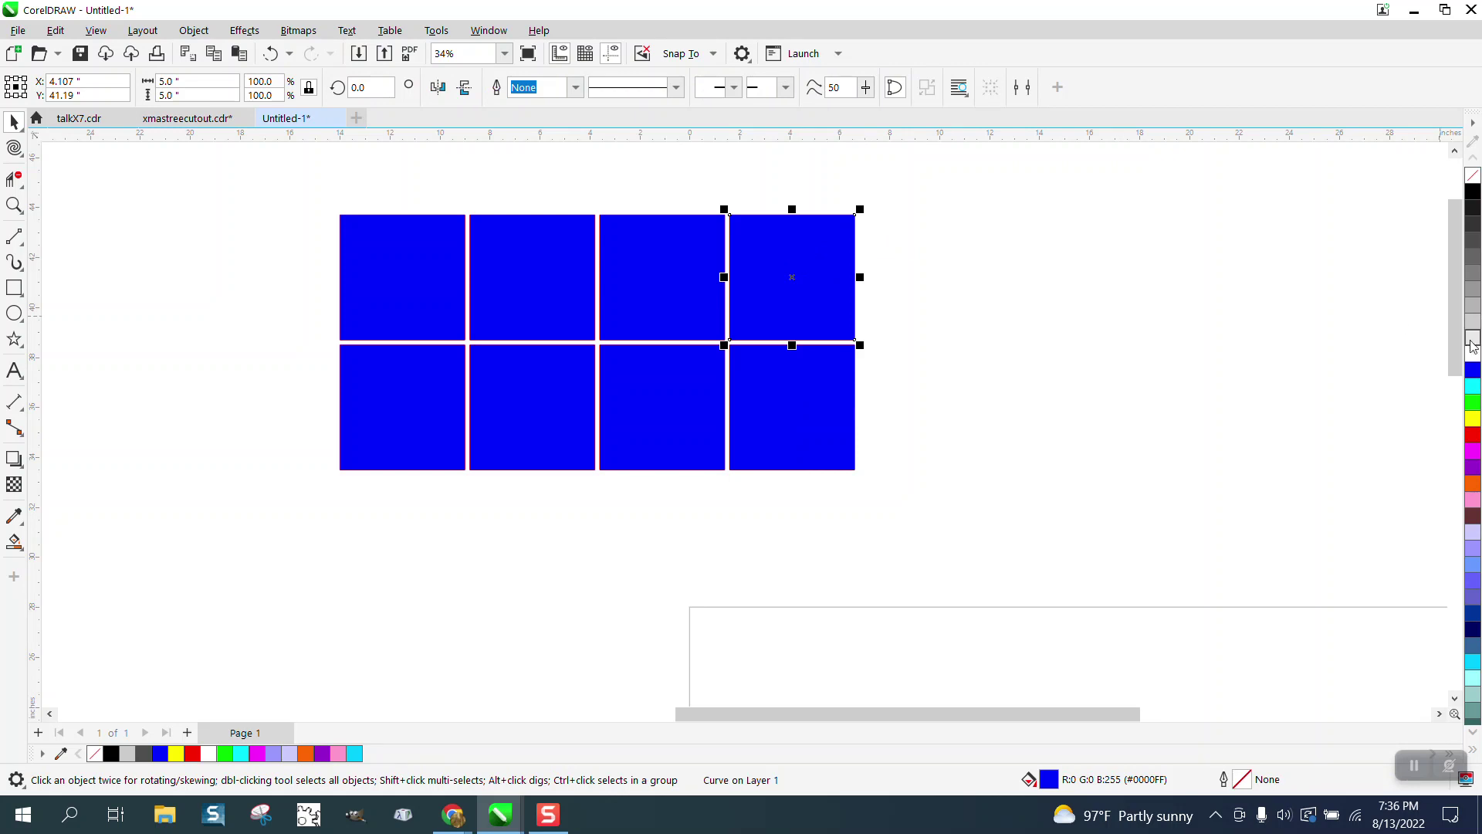
click(1475, 389)
click(784, 392)
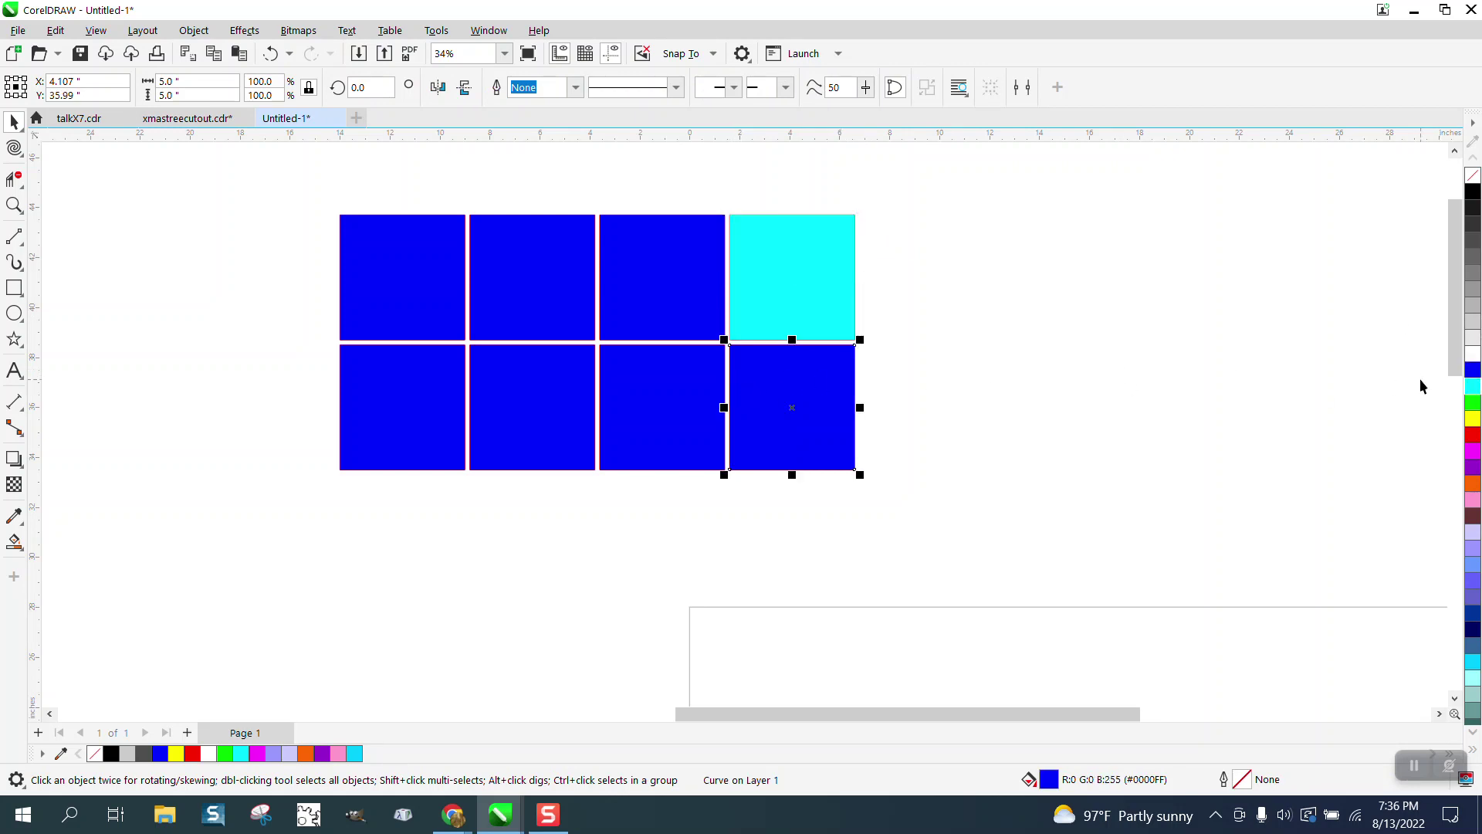
click(1474, 403)
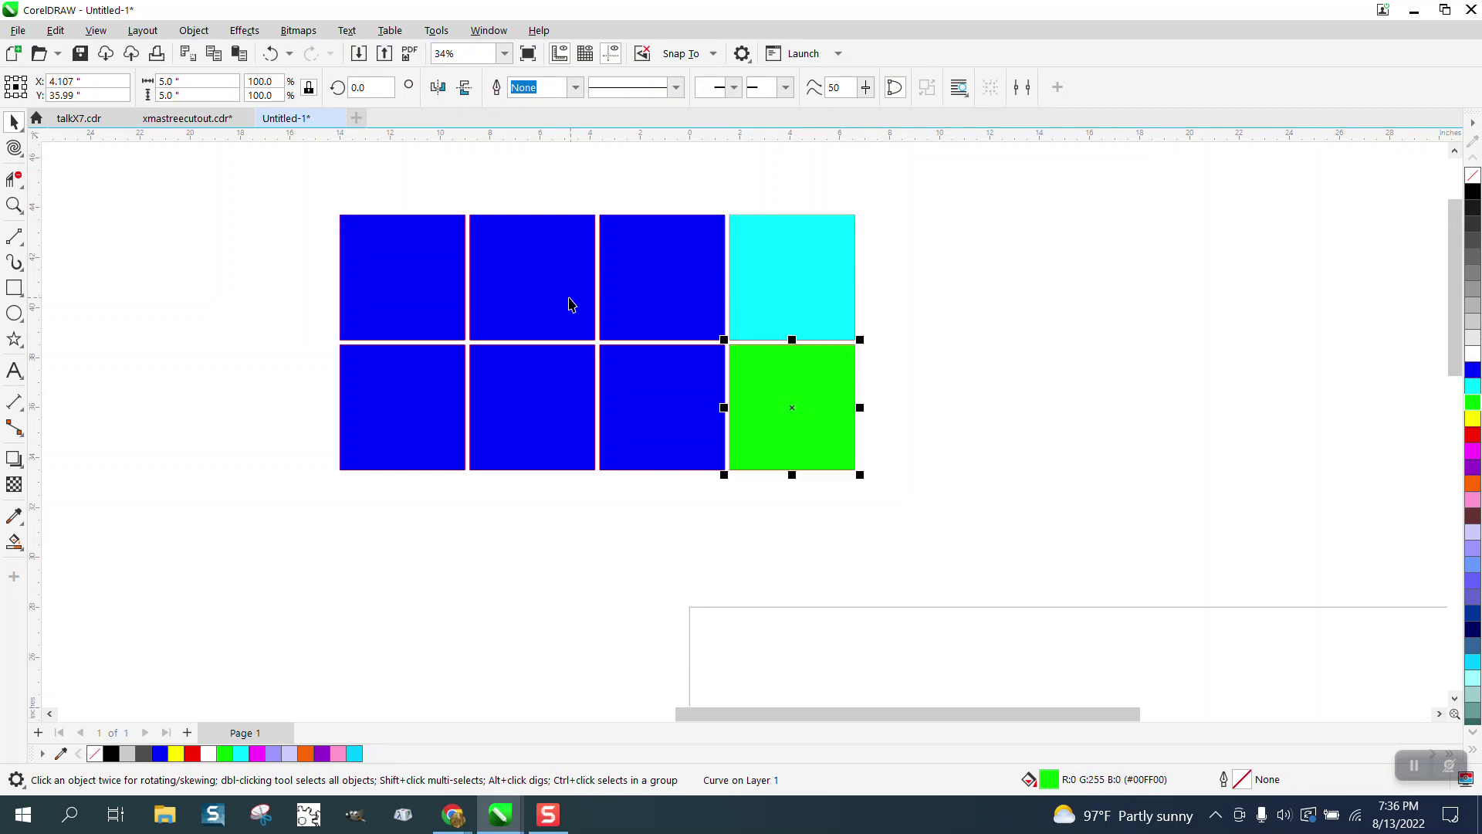
Recolor the third column of squares orange in the upper row and yellow in the lower row
click(667, 287)
click(1472, 483)
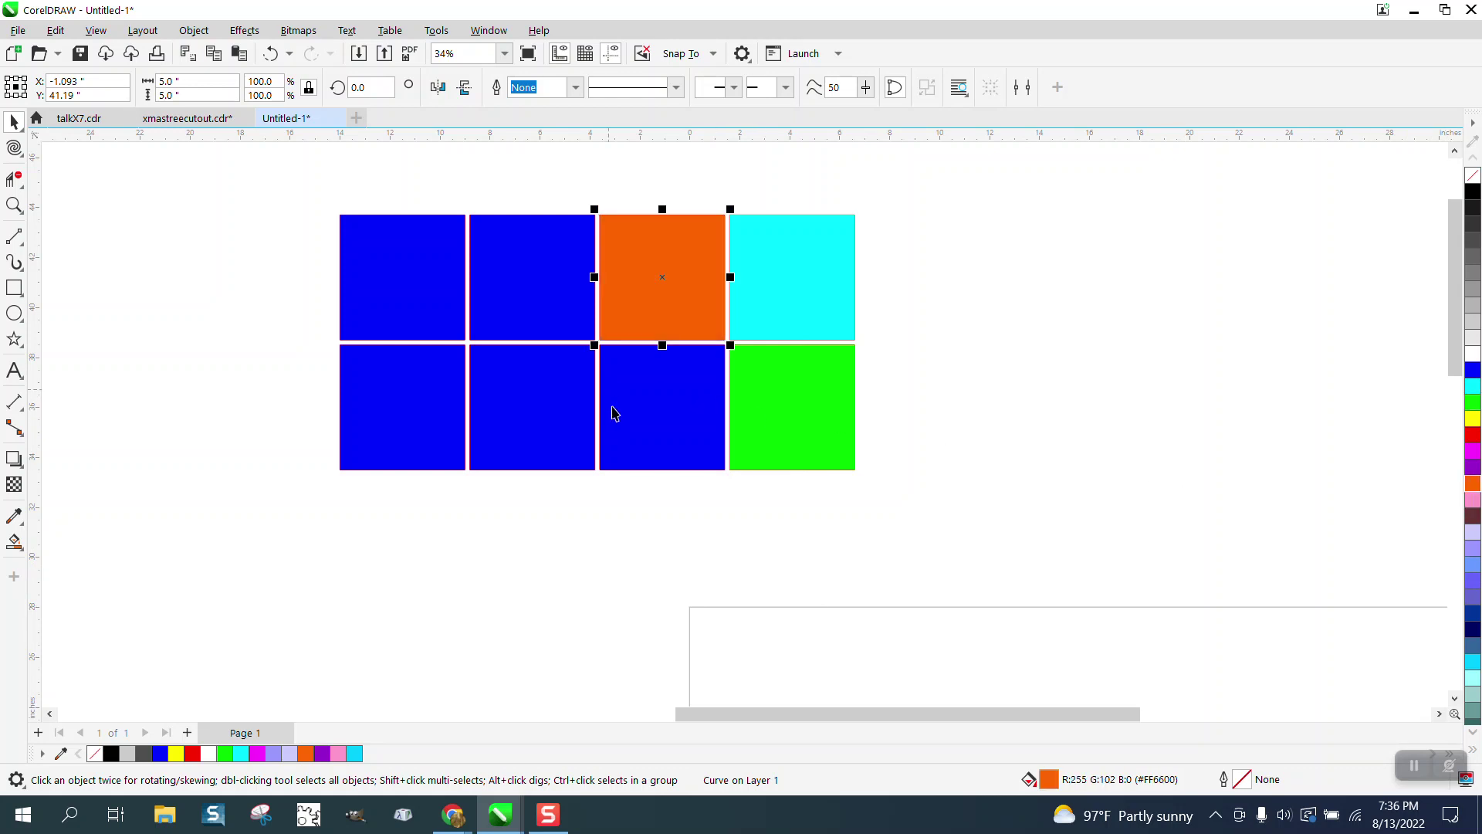
click(615, 414)
click(1473, 418)
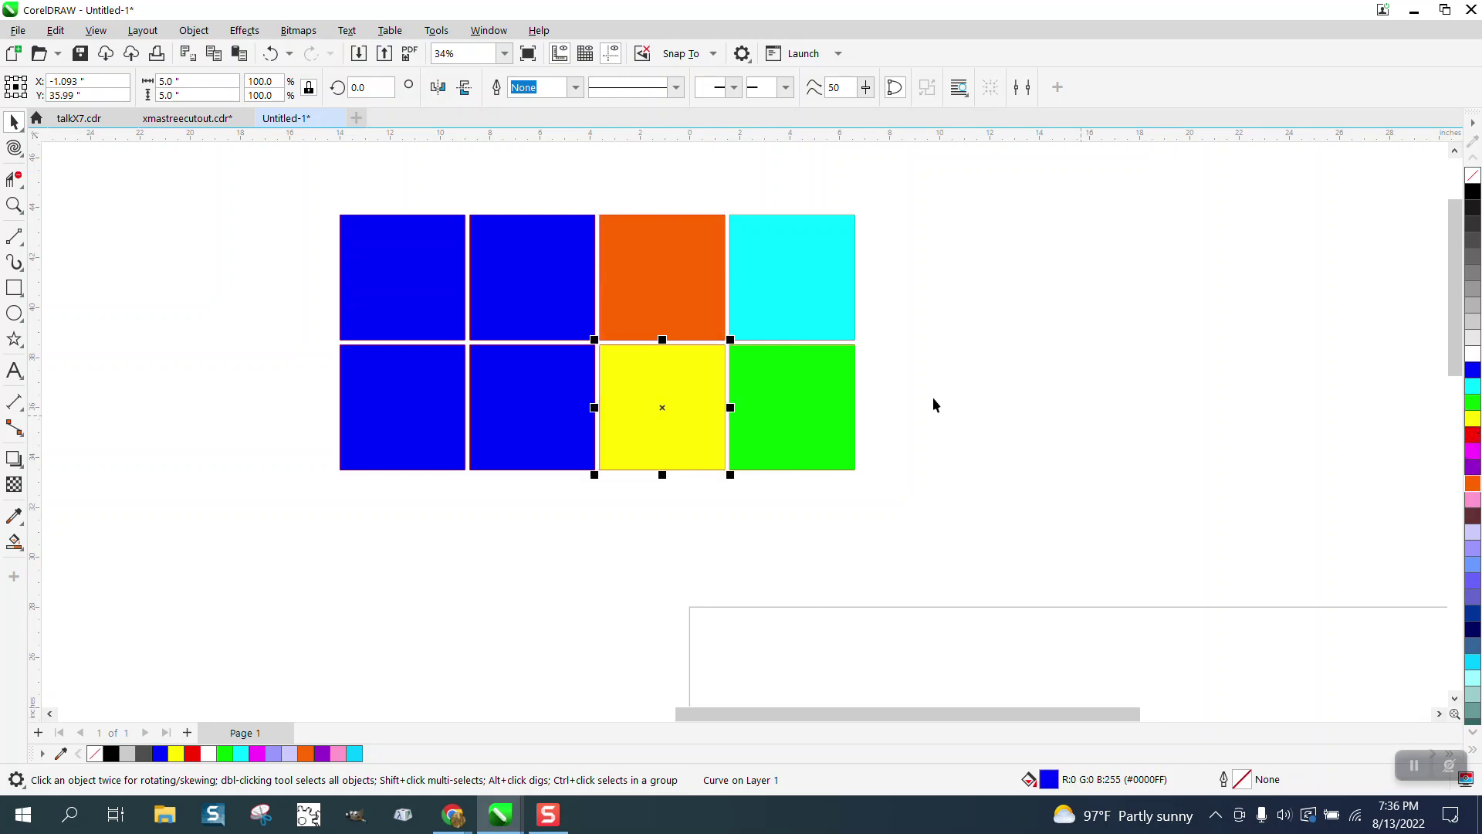
Recolor the second column of squares red in the upper row and green in the lower row
click(540, 274)
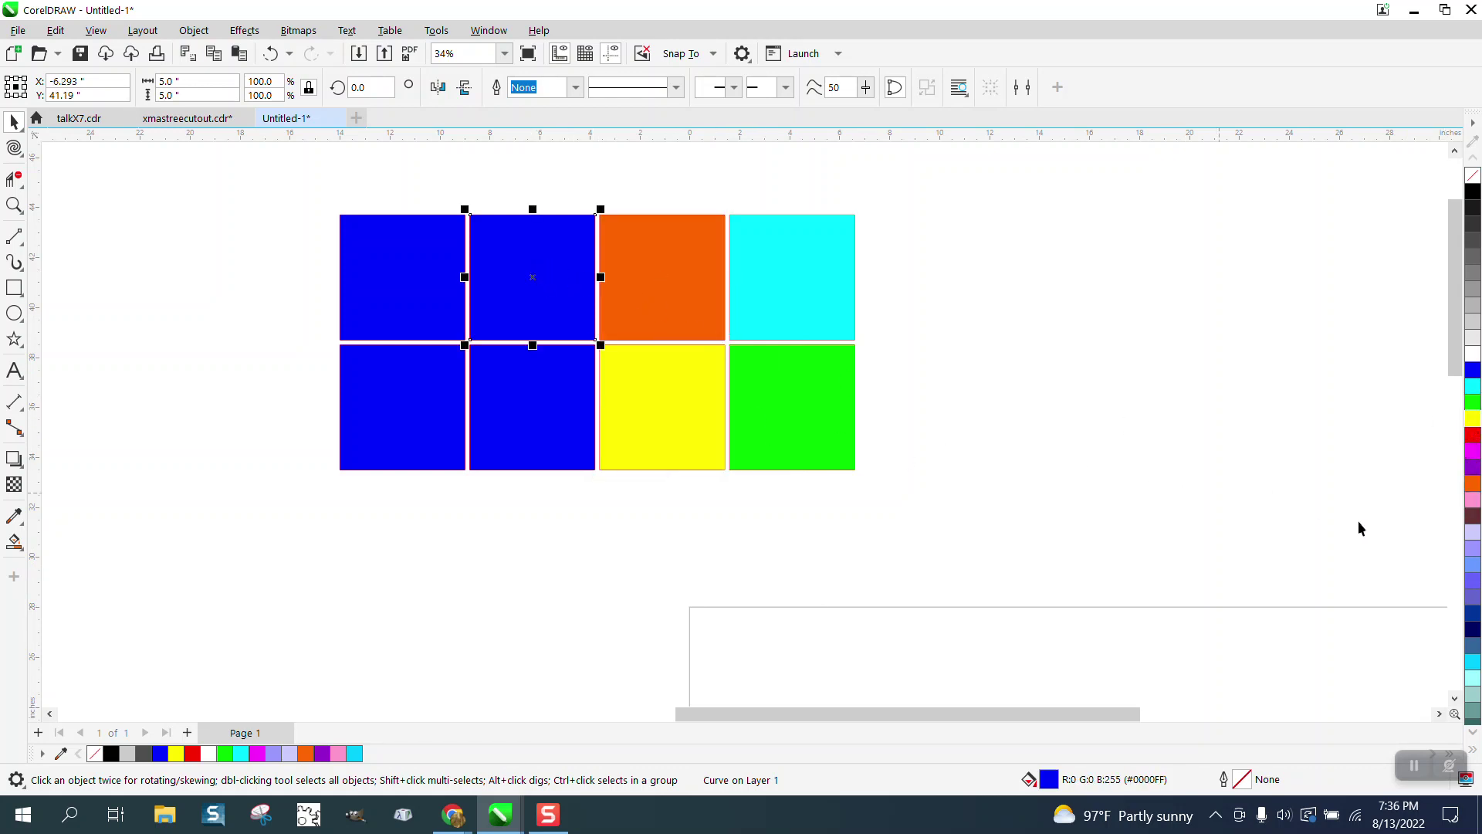
click(1472, 434)
click(530, 440)
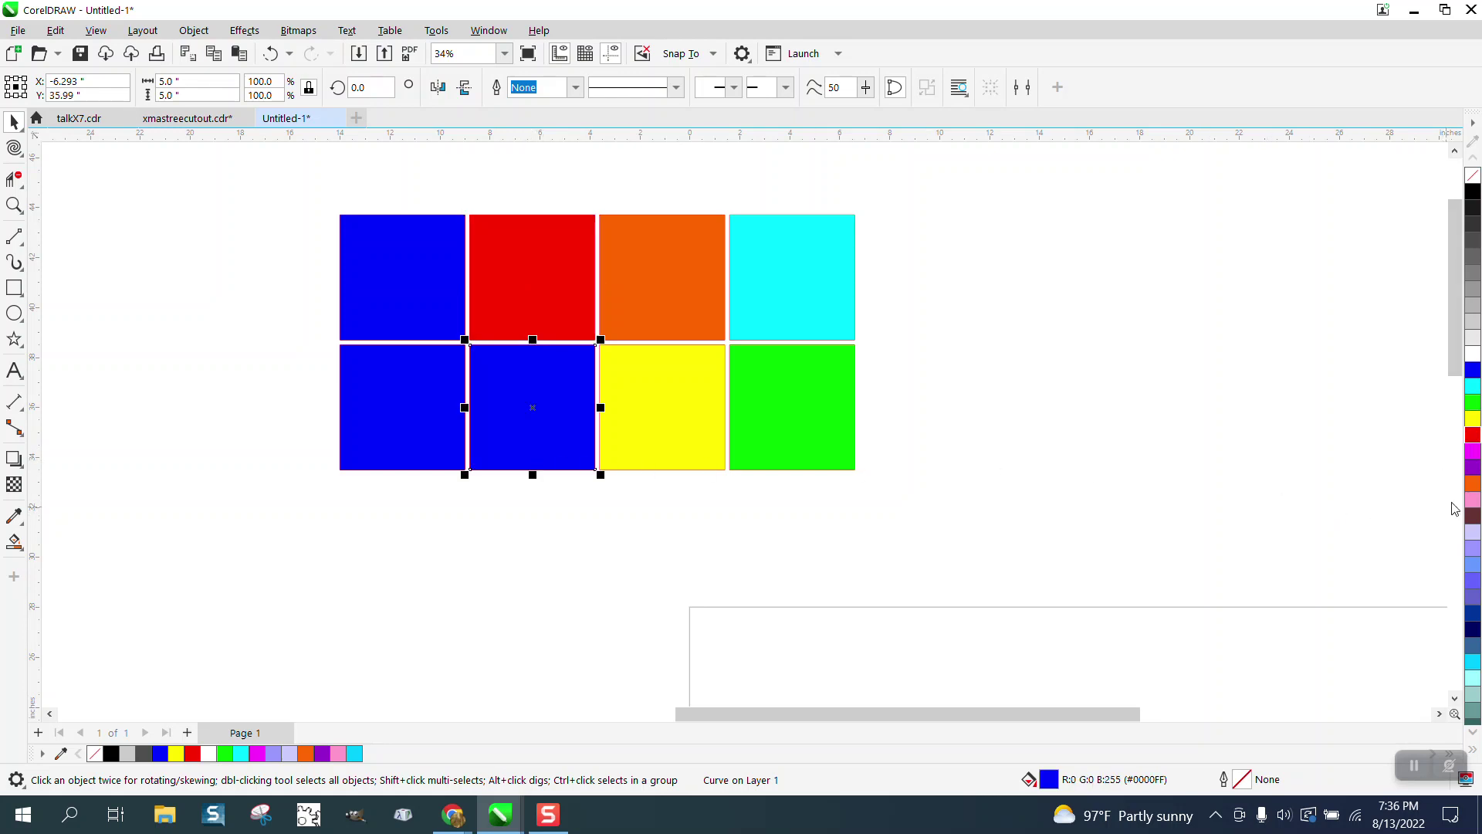
click(1472, 487)
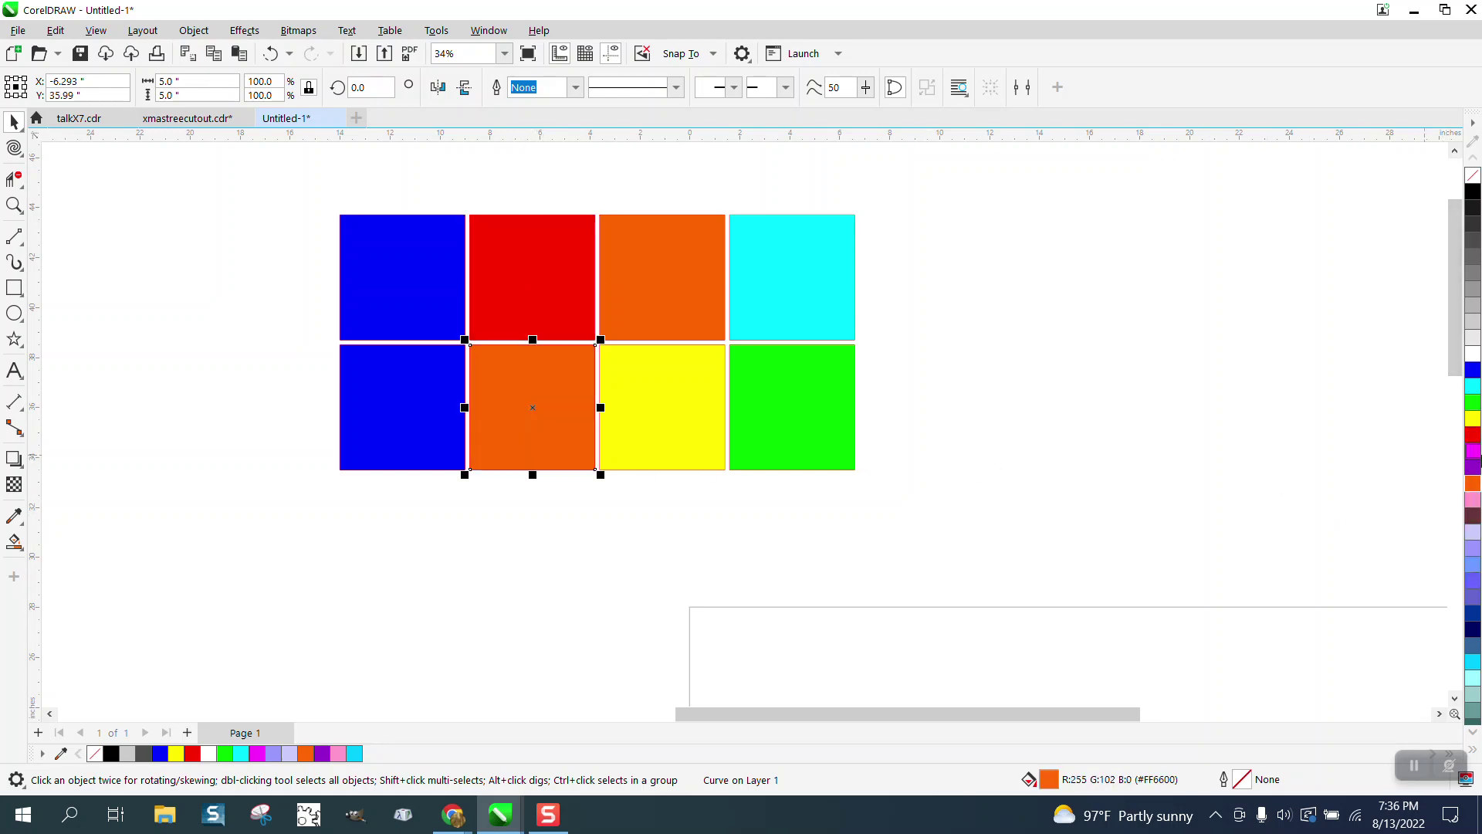
click(1473, 402)
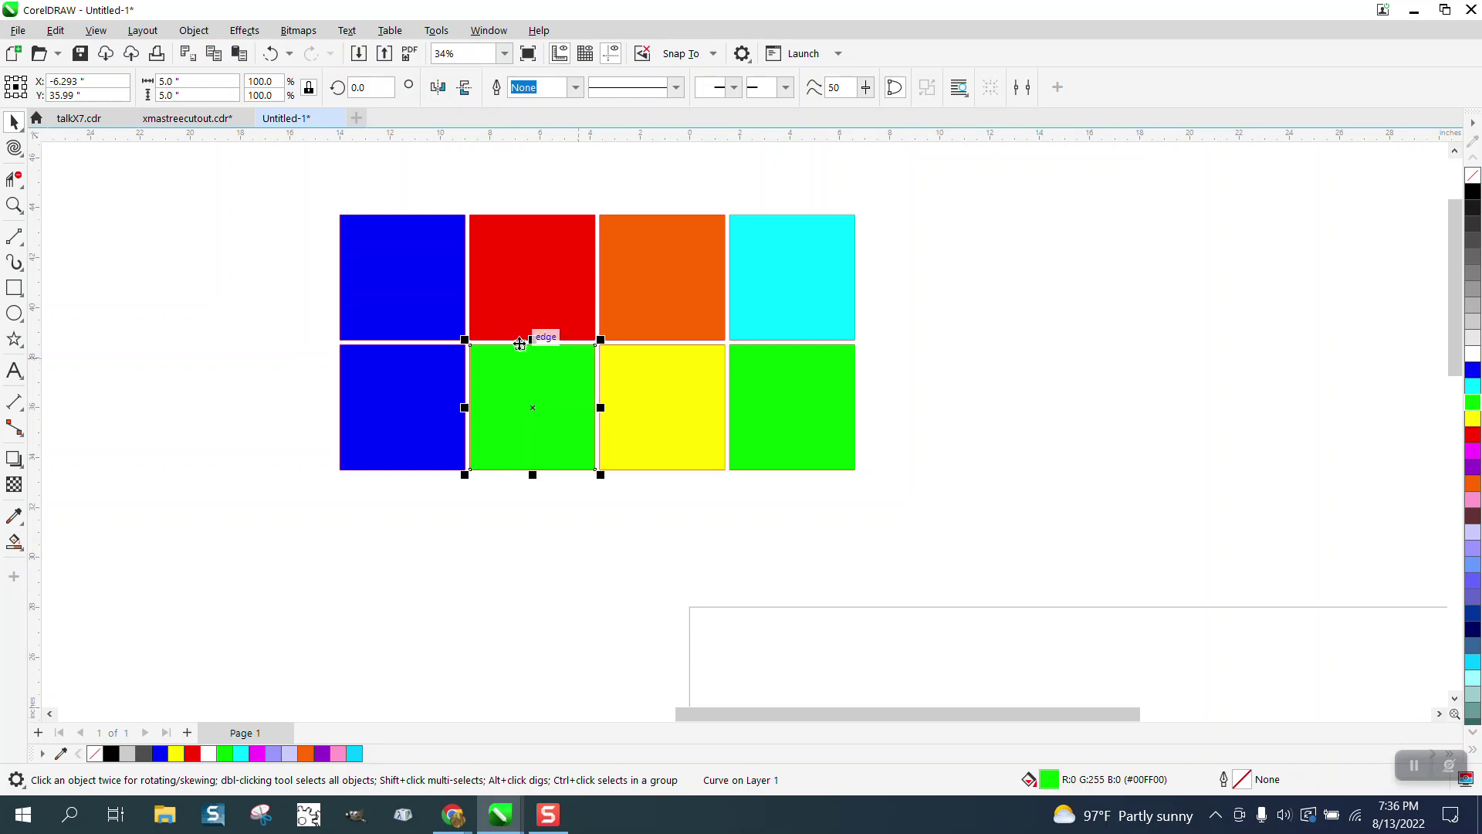
Change the fourth square of the lower row to blue and the first square of the upper row to green
click(419, 309)
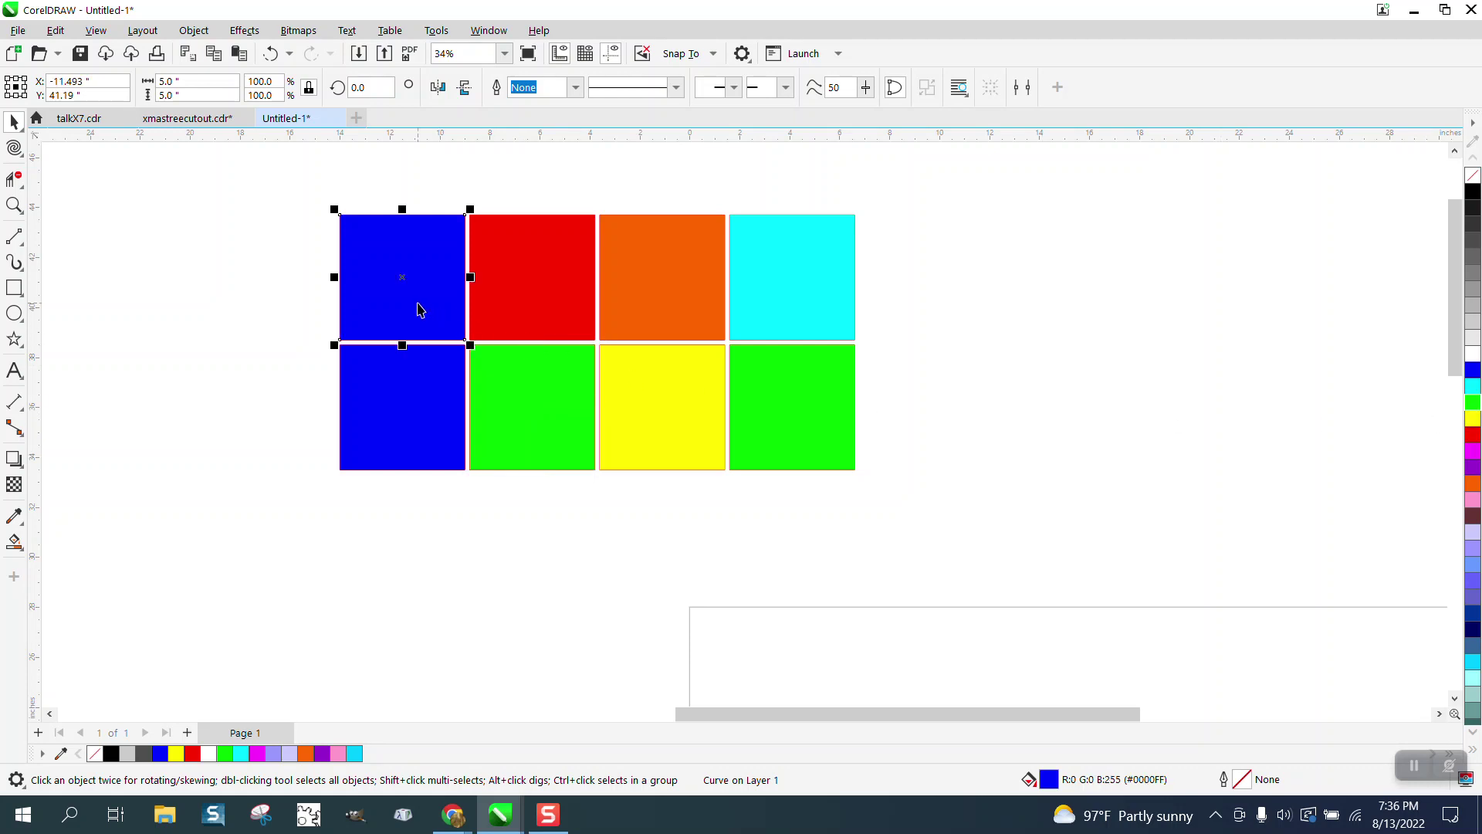
click(818, 395)
click(1473, 370)
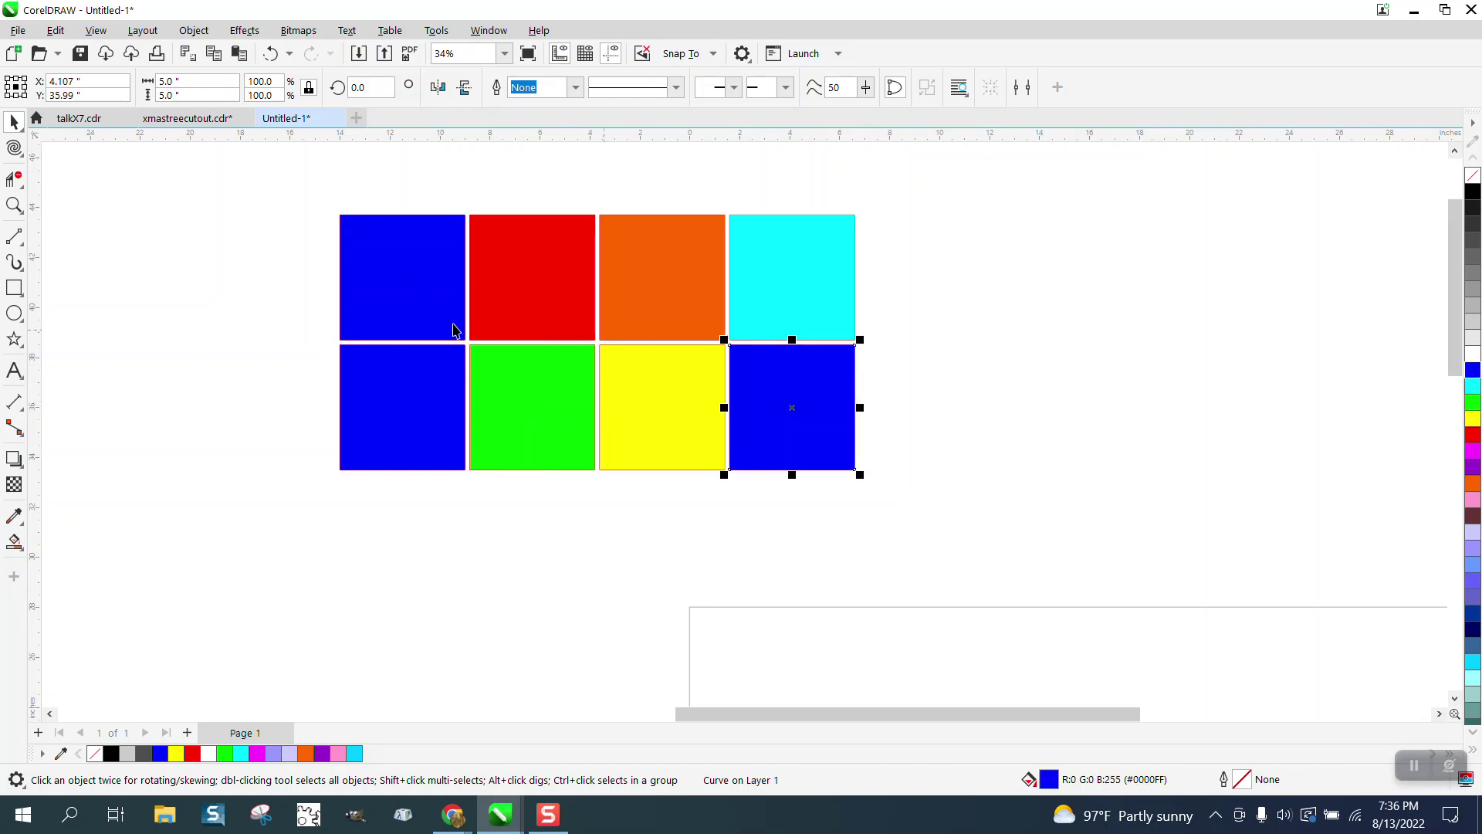
click(383, 294)
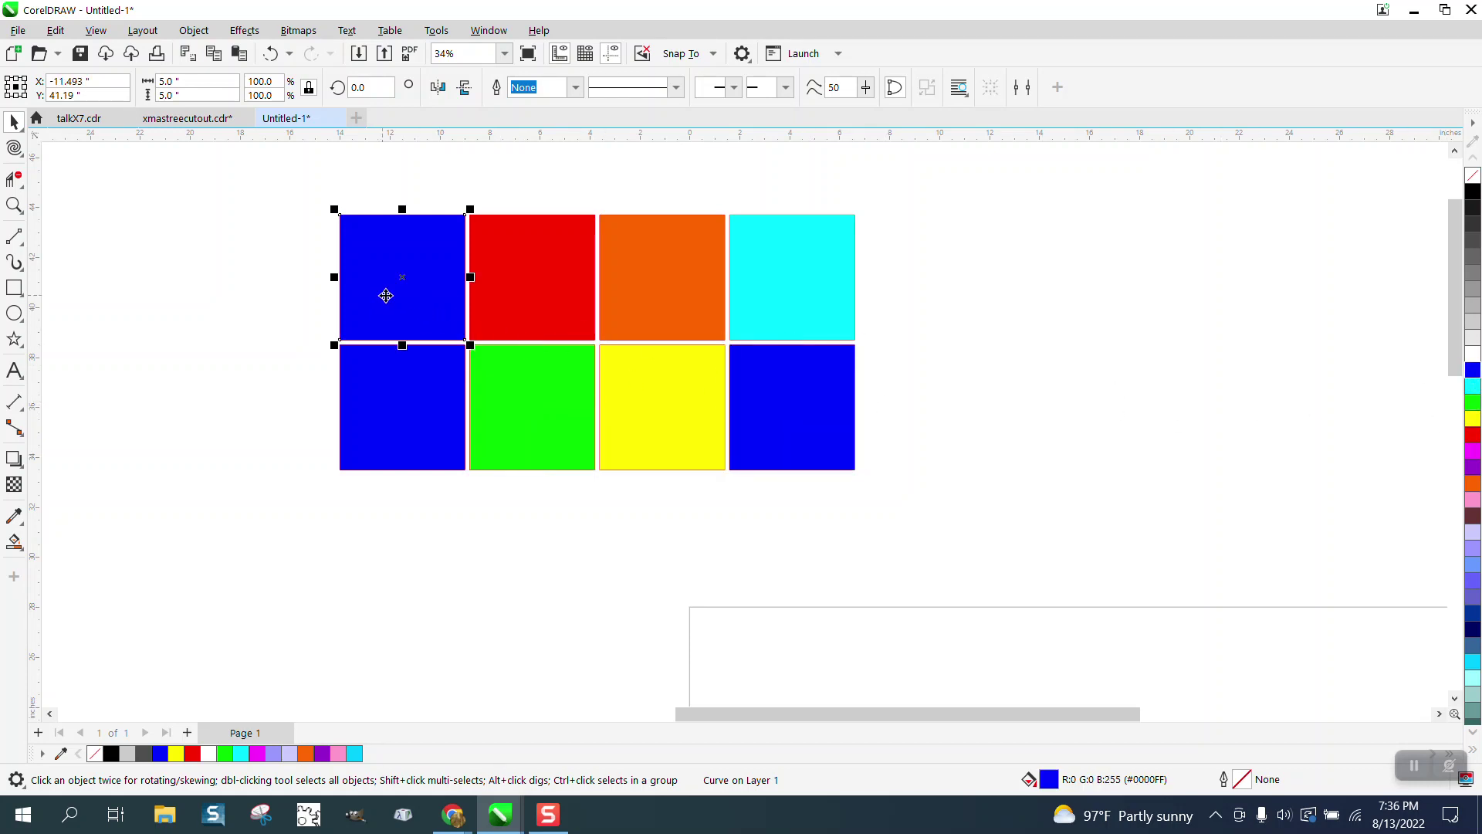
click(1472, 402)
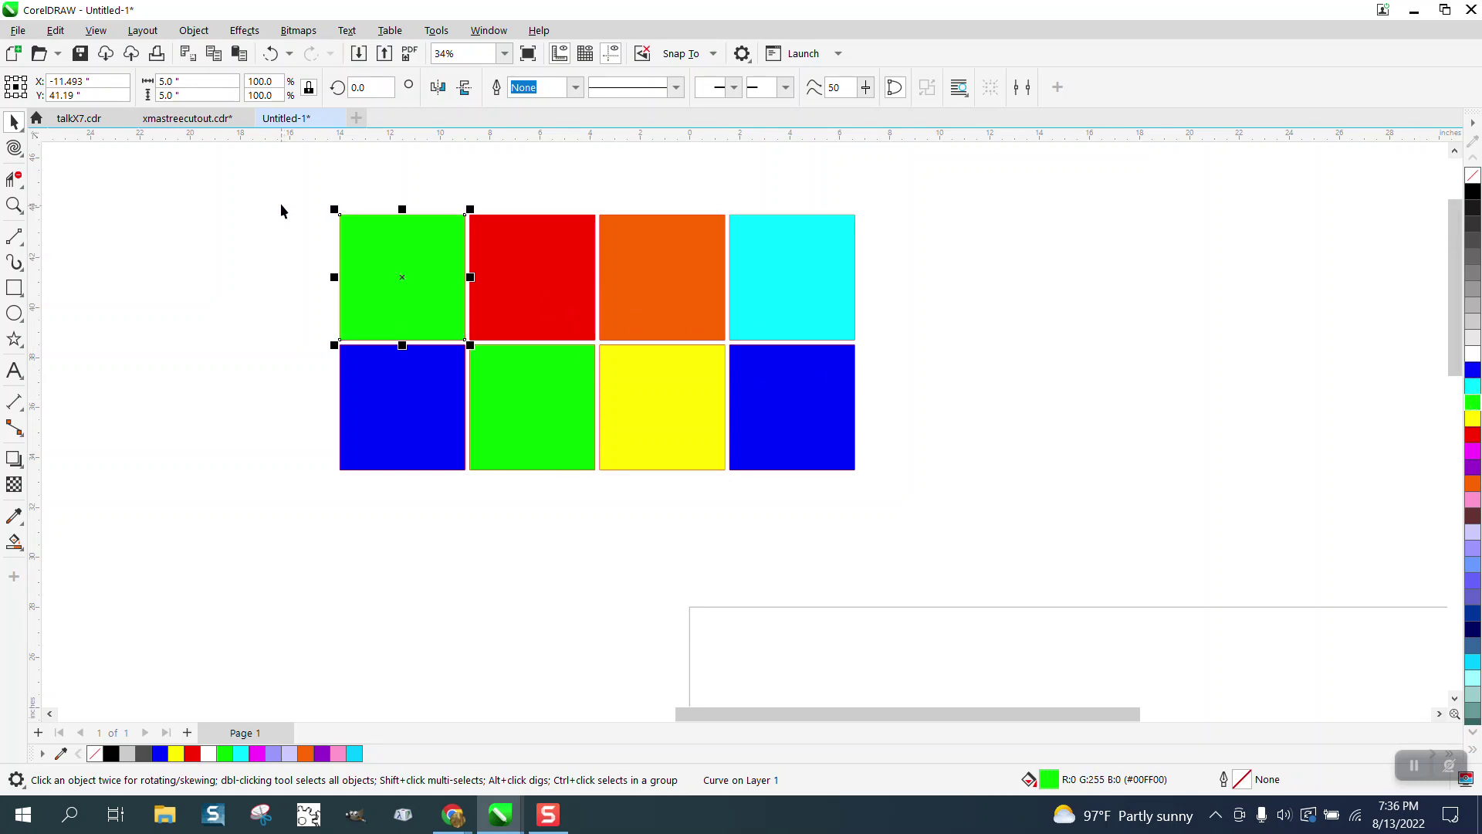
Remove the outlines from all the colored squares and group them together
drag(282, 199, 992, 513)
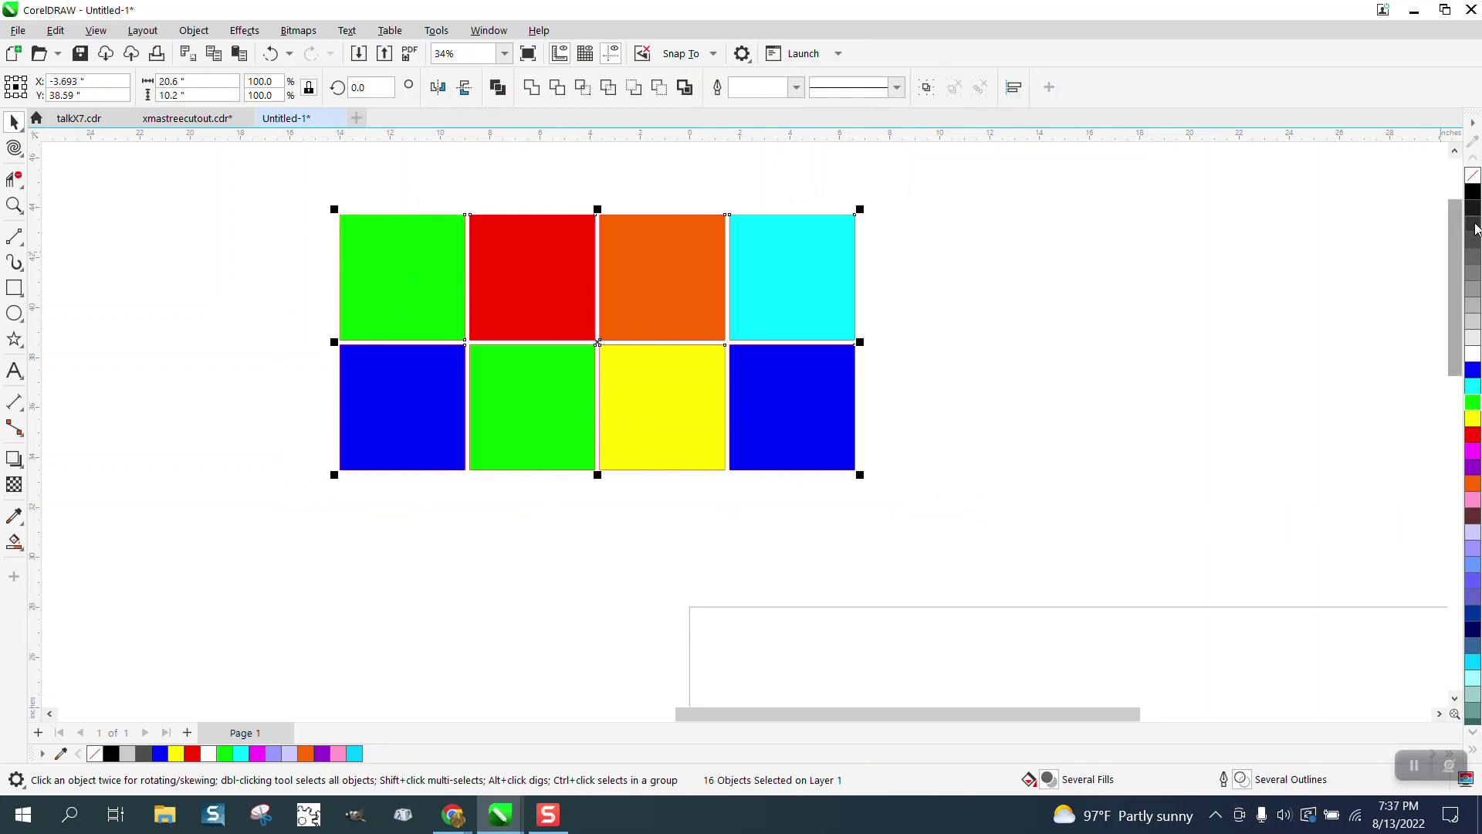
right_click(1472, 184)
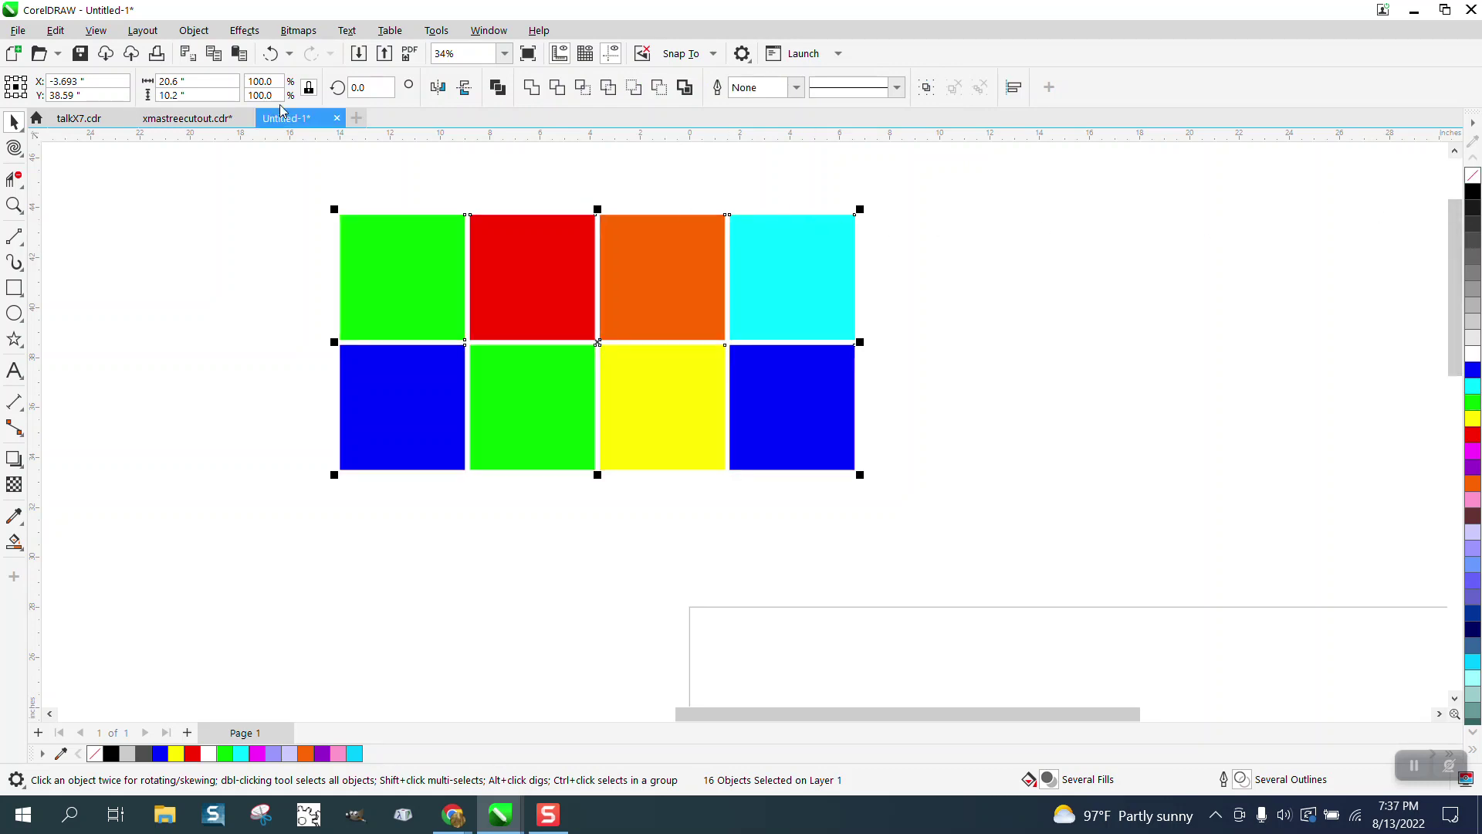
click(194, 30)
mouse_move(221, 342)
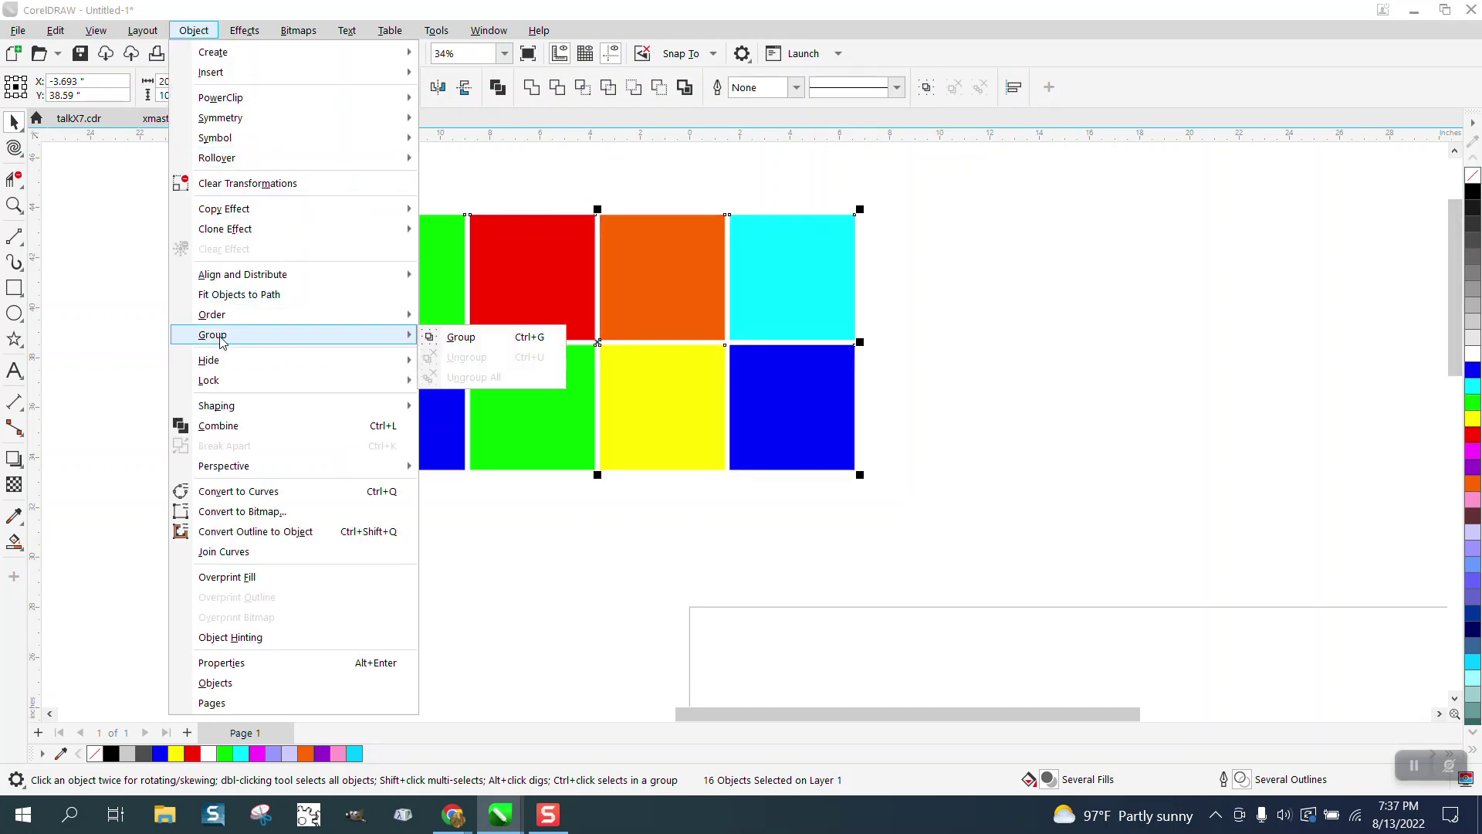
click(460, 336)
Activate the Twirl tool for the grouped squares and set its nib size to 15 inches
click(14, 148)
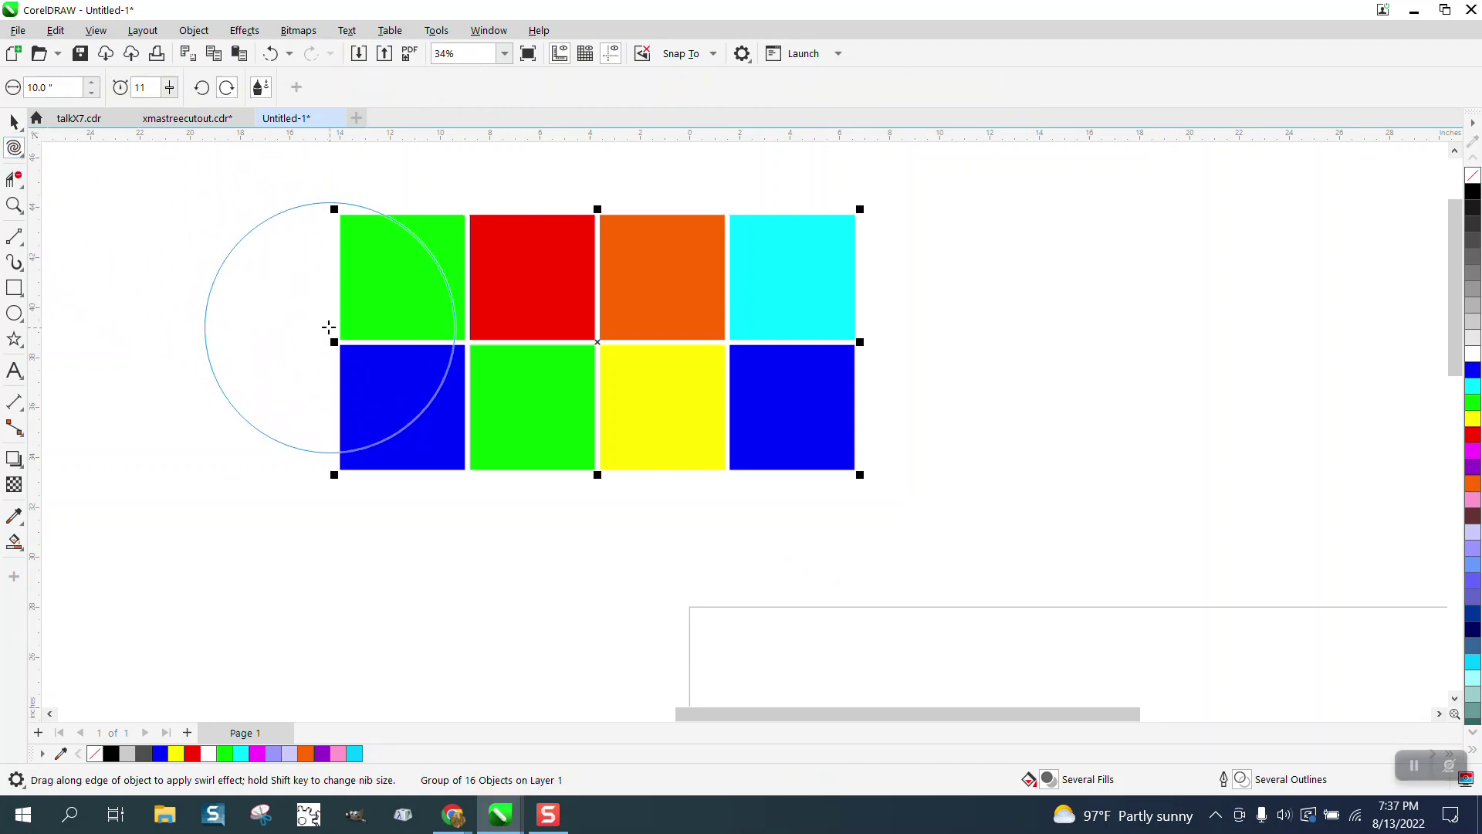
click(31, 87)
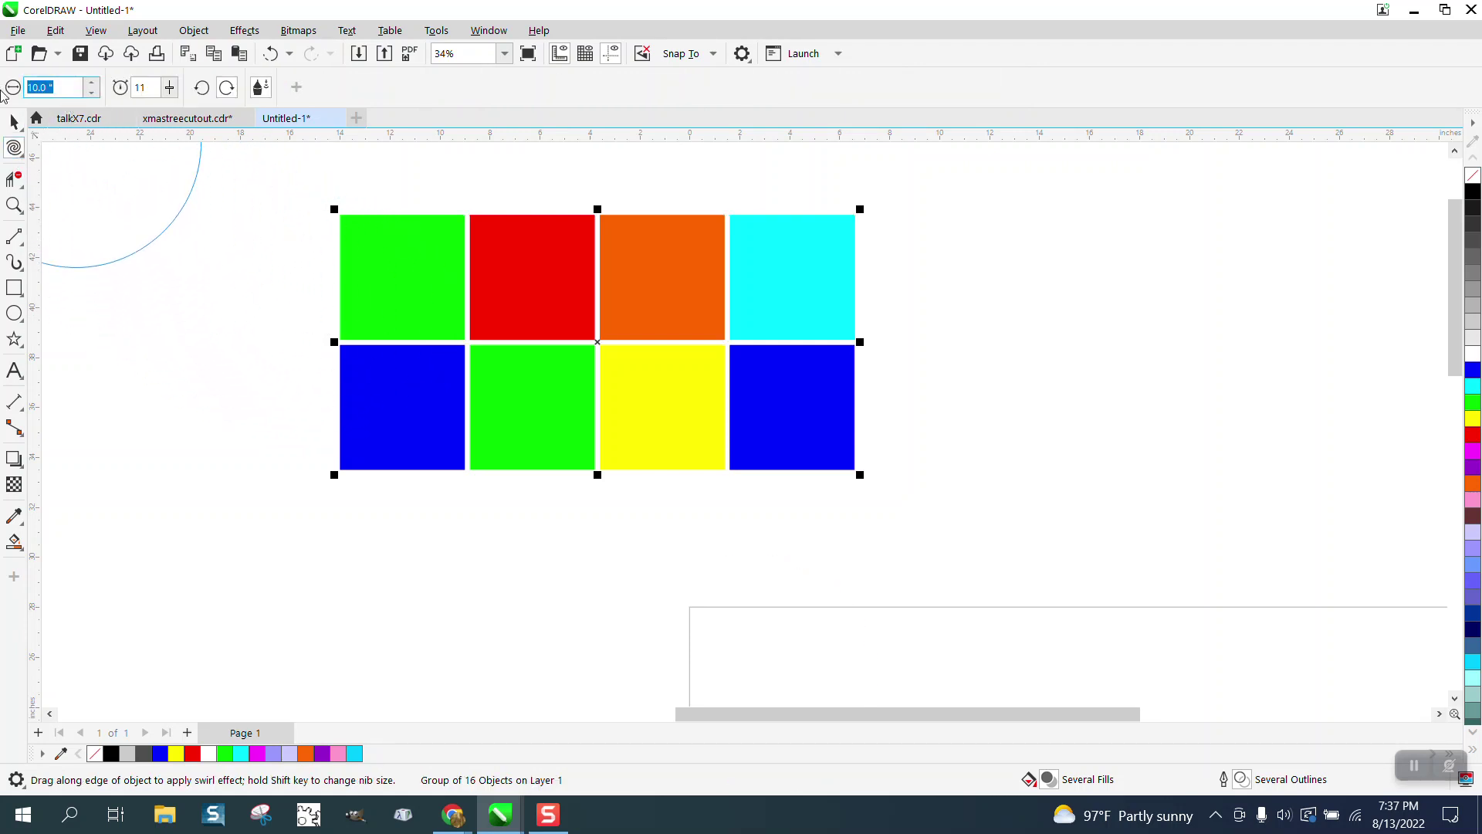
text(15)
key(Return)
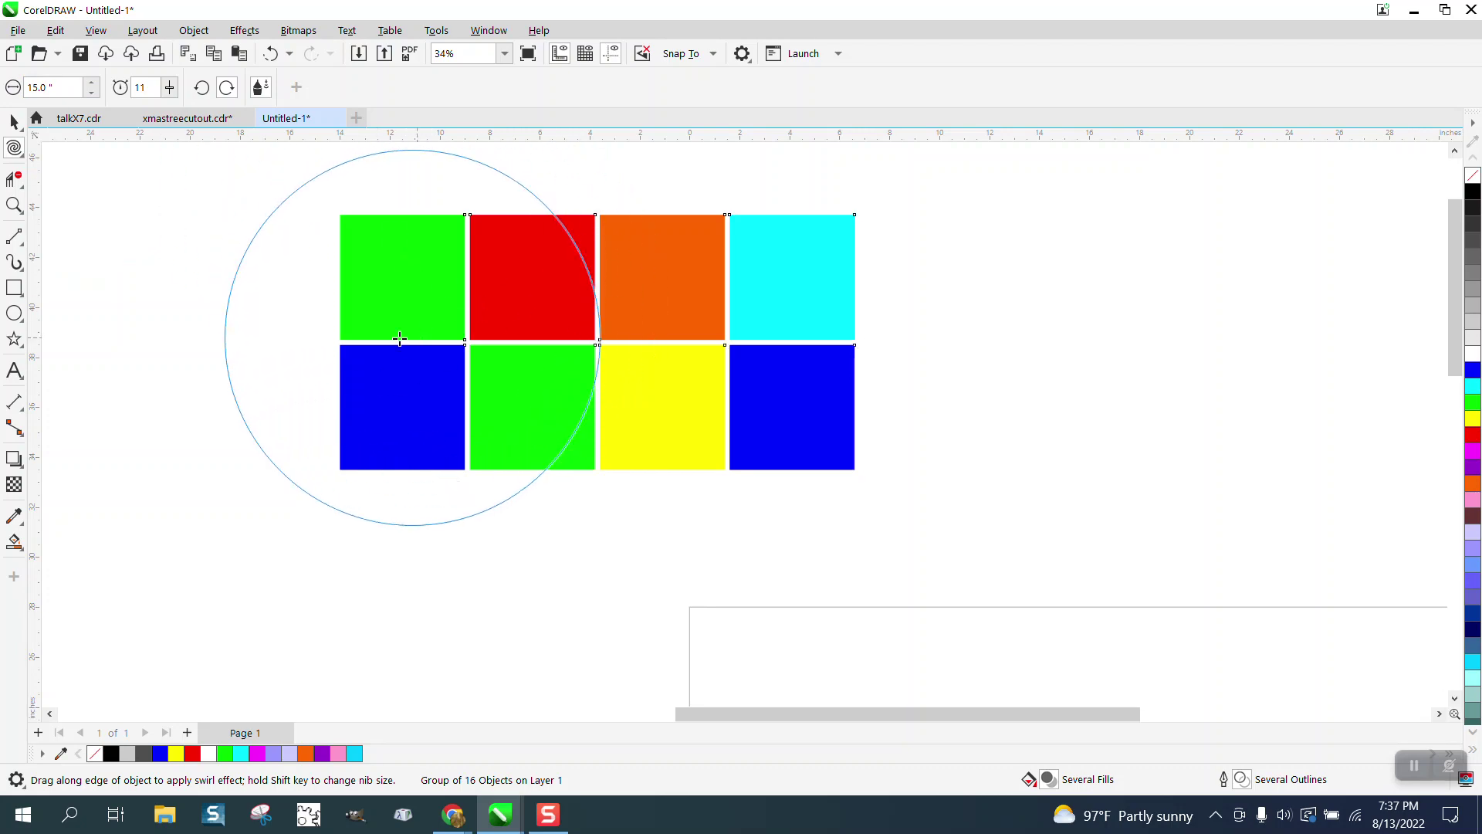
Twirl the grouped squares into wavy shapes and flatten the group into a thin strip about 24.7 by 1.1 inches
mouse_move(347, 338)
mouse_down()
mouse_move(795, 343)
mouse_move(459, 345)
mouse_move(378, 370)
mouse_move(890, 387)
mouse_up()
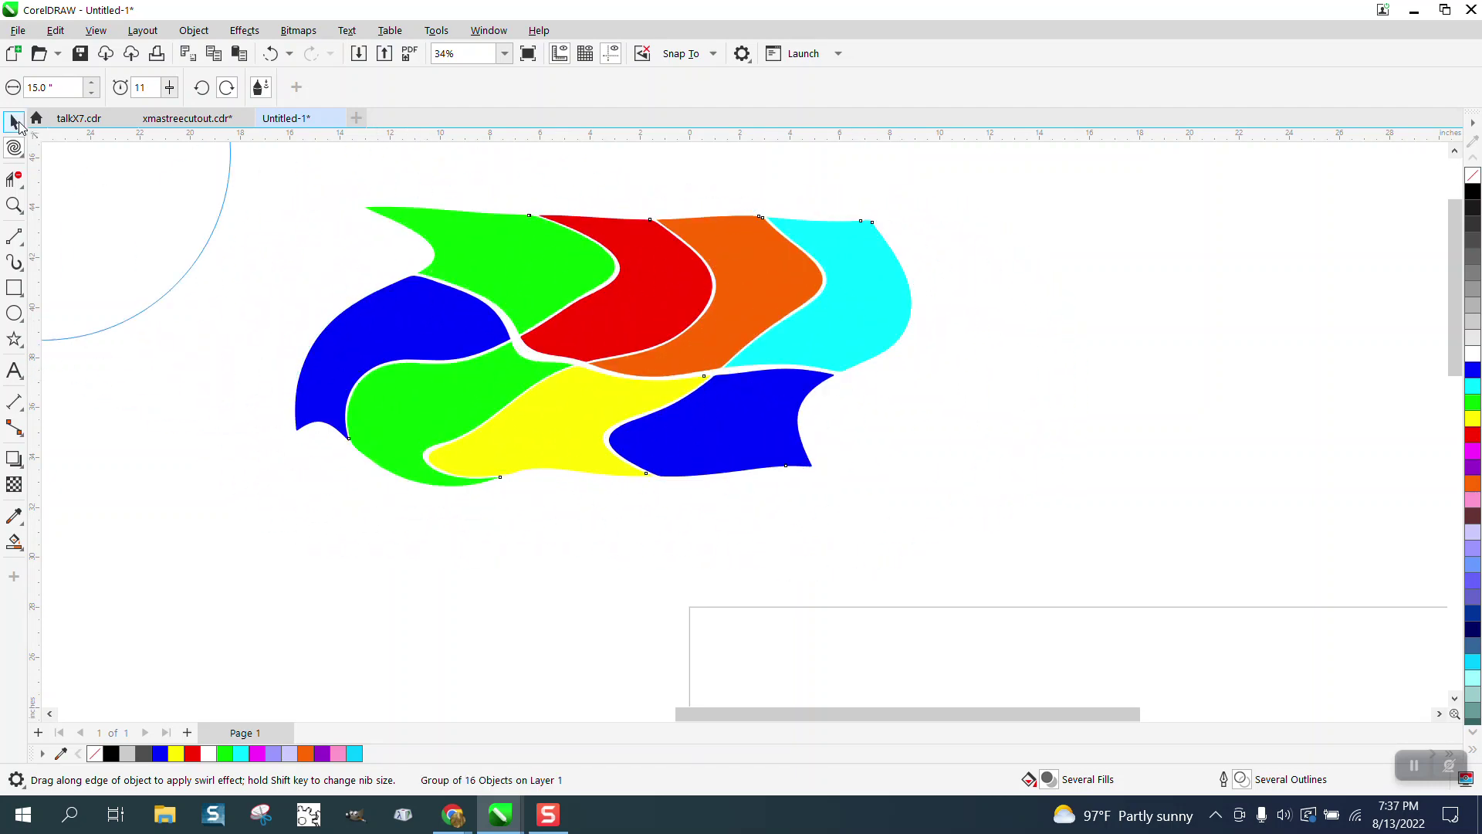
click(15, 122)
drag(605, 208, 634, 326)
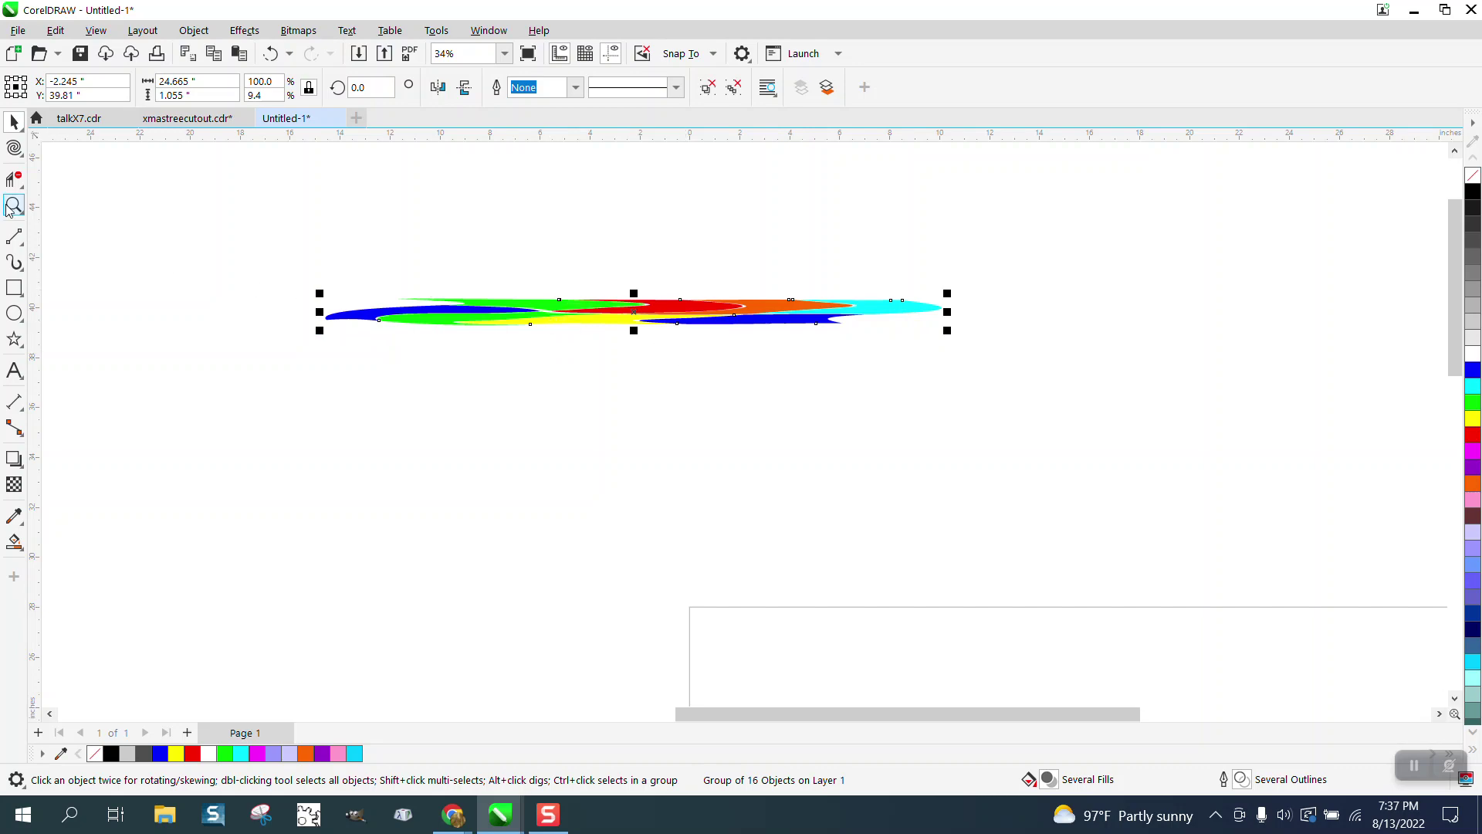
Save the flattened multicolored strip as an Artistic Media brush named colorcirlce2
click(14, 262)
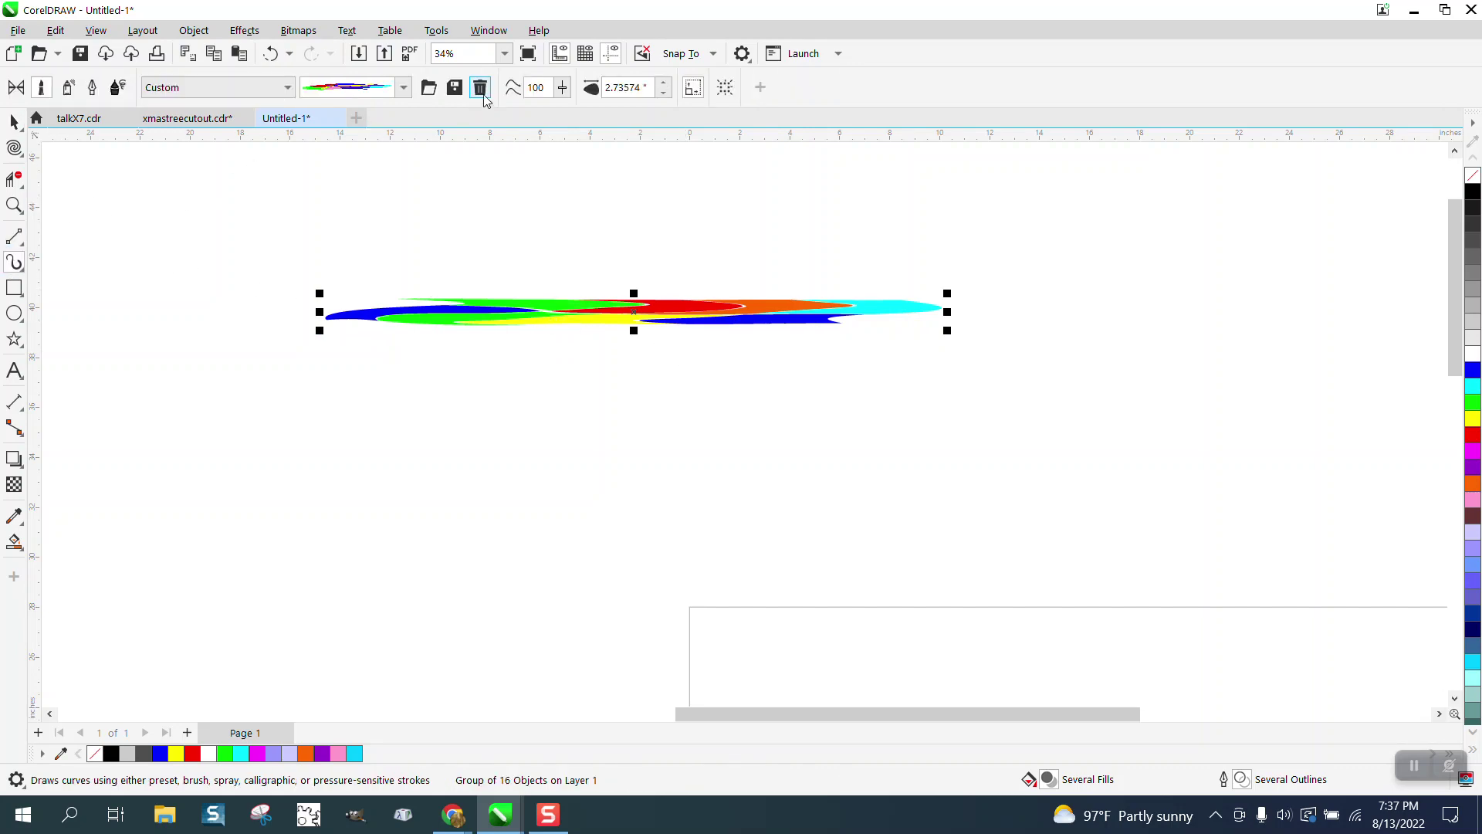
click(455, 88)
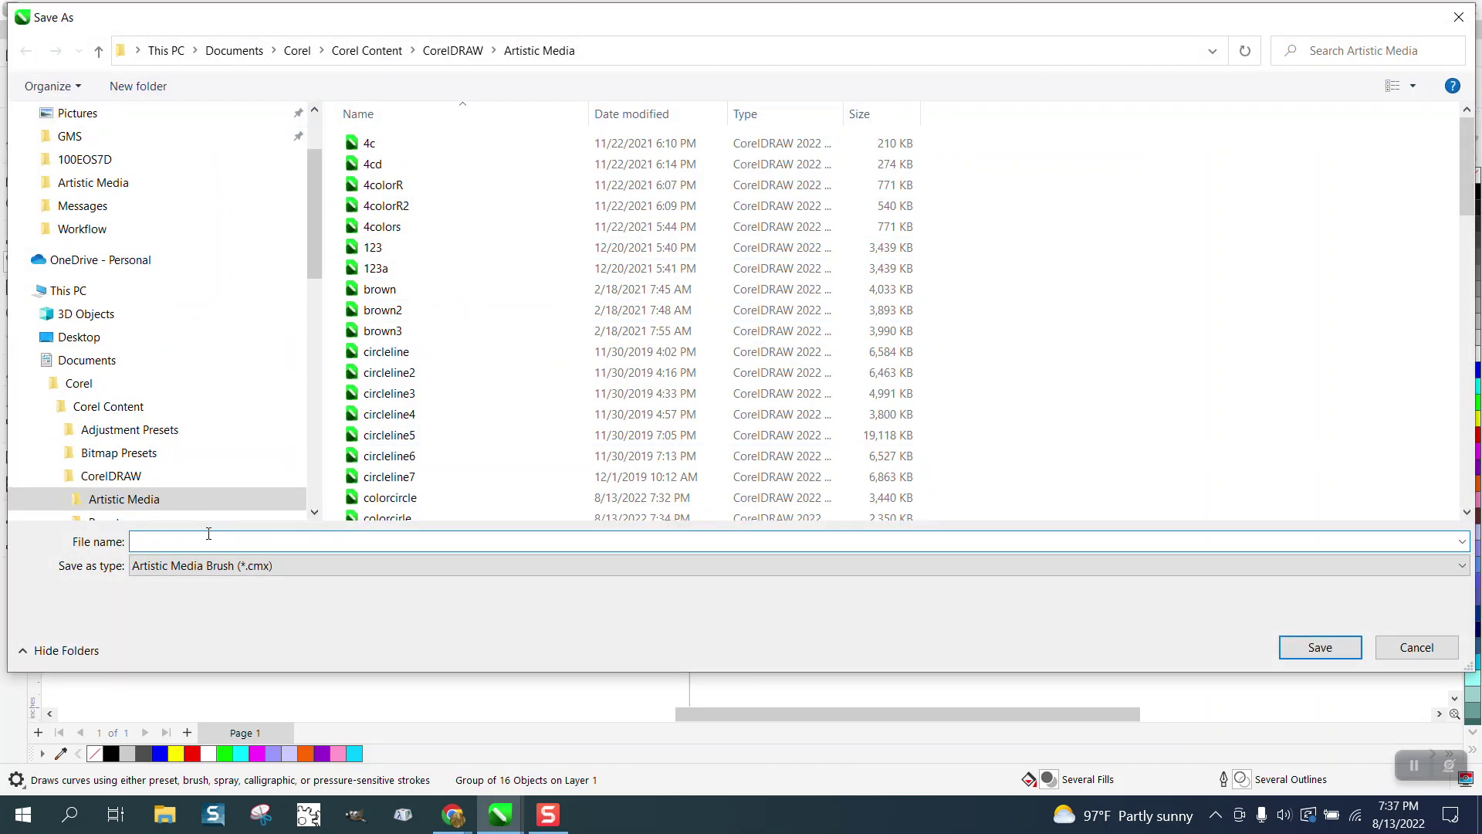
text(color)
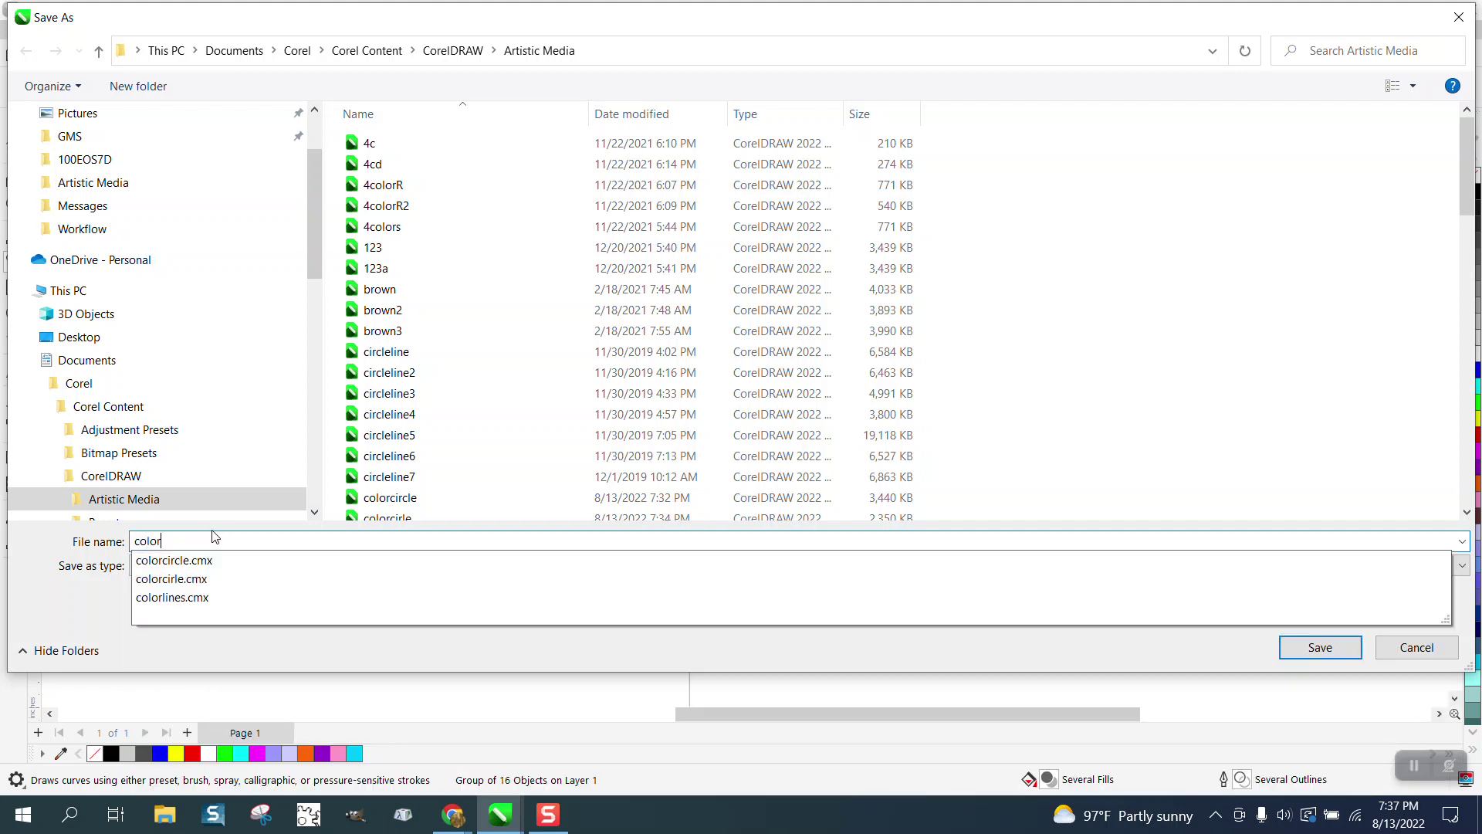
text(cri)
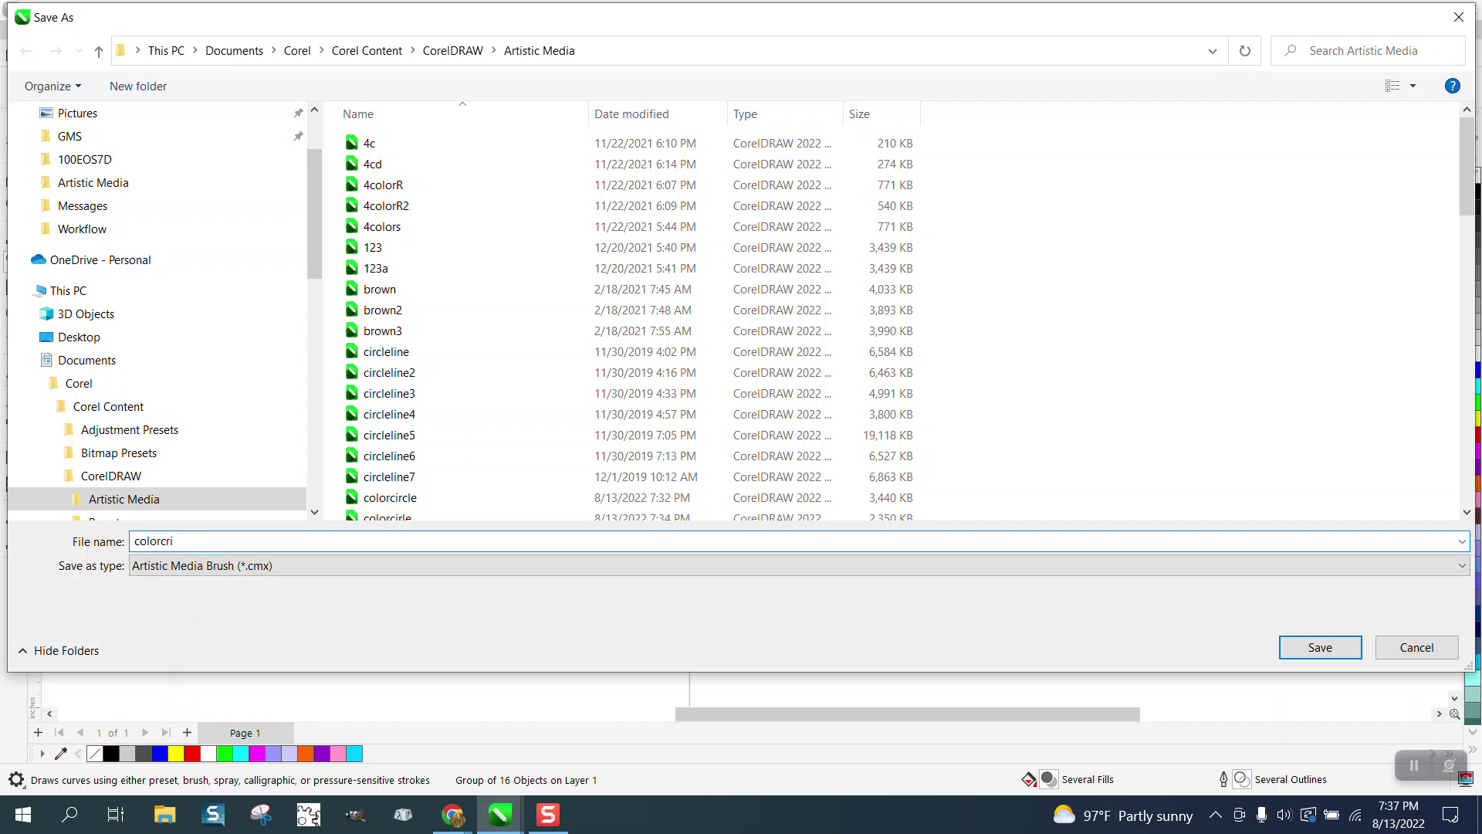
key(BackSpace)
key(BackSpace)
text(irlce2)
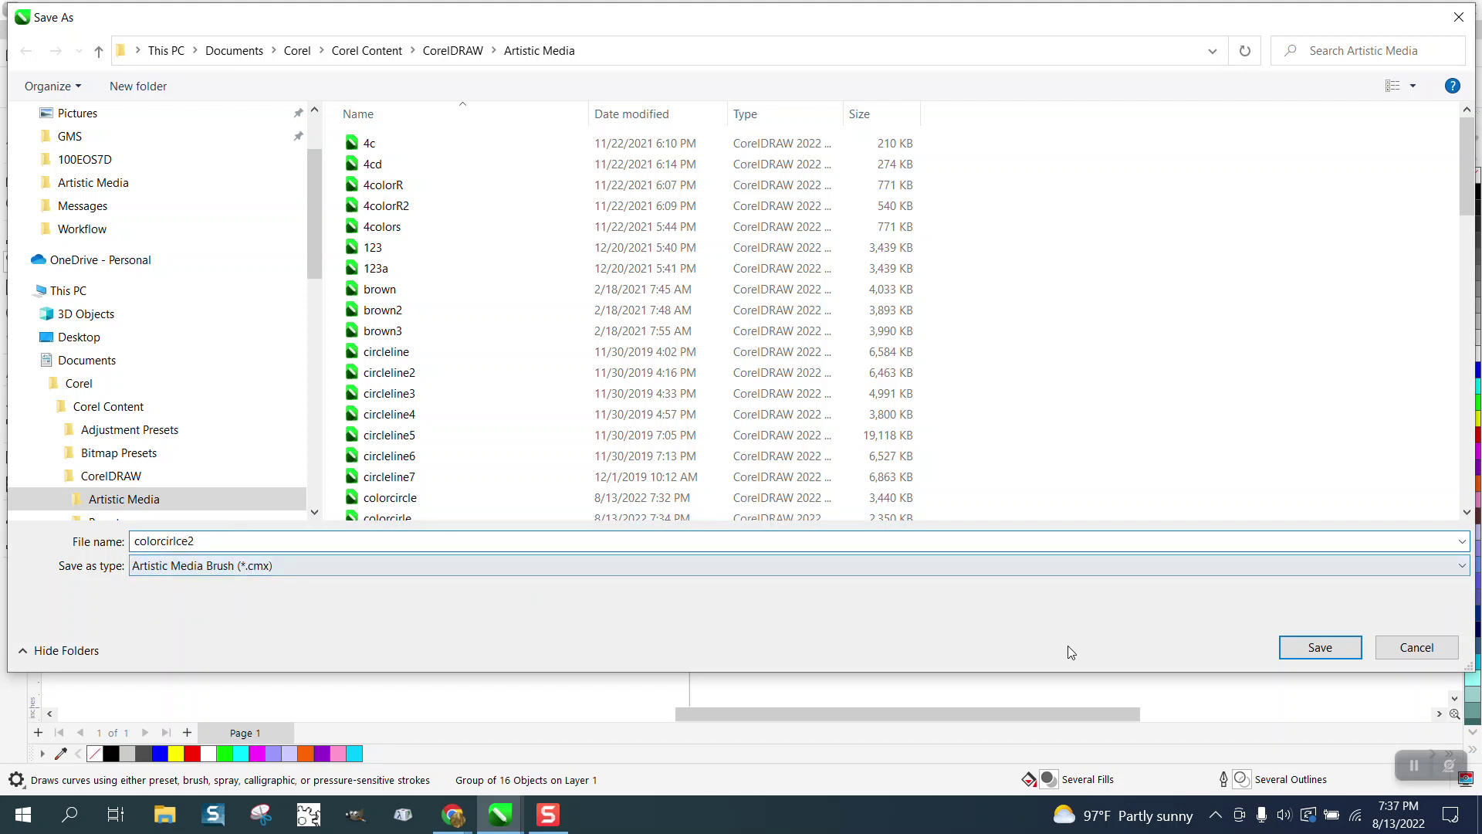
click(1347, 649)
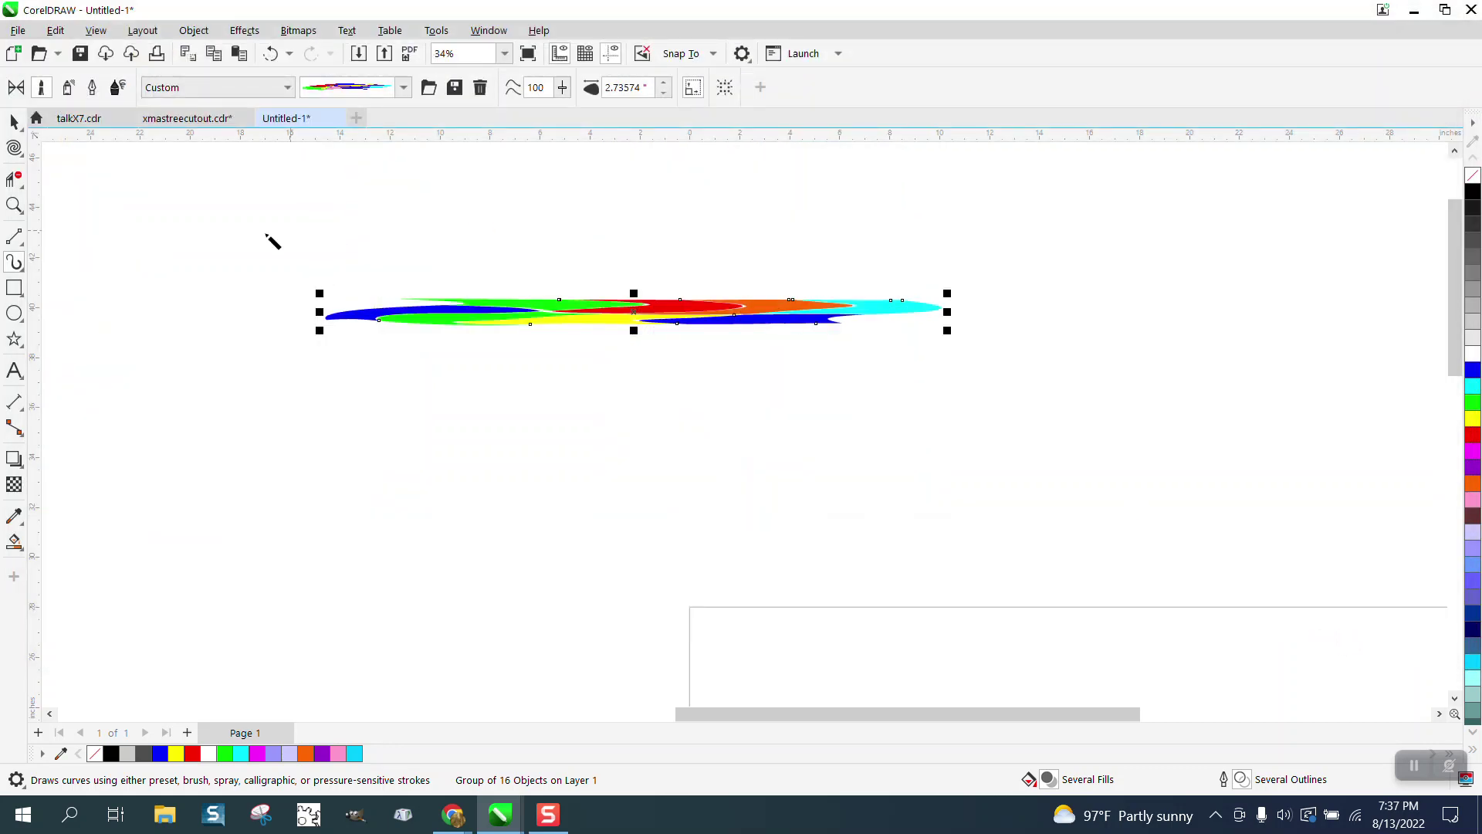
Paint a horizontal stroke with the new brush below the original strip and set its stroke width to 1 inch
drag(327, 394, 936, 399)
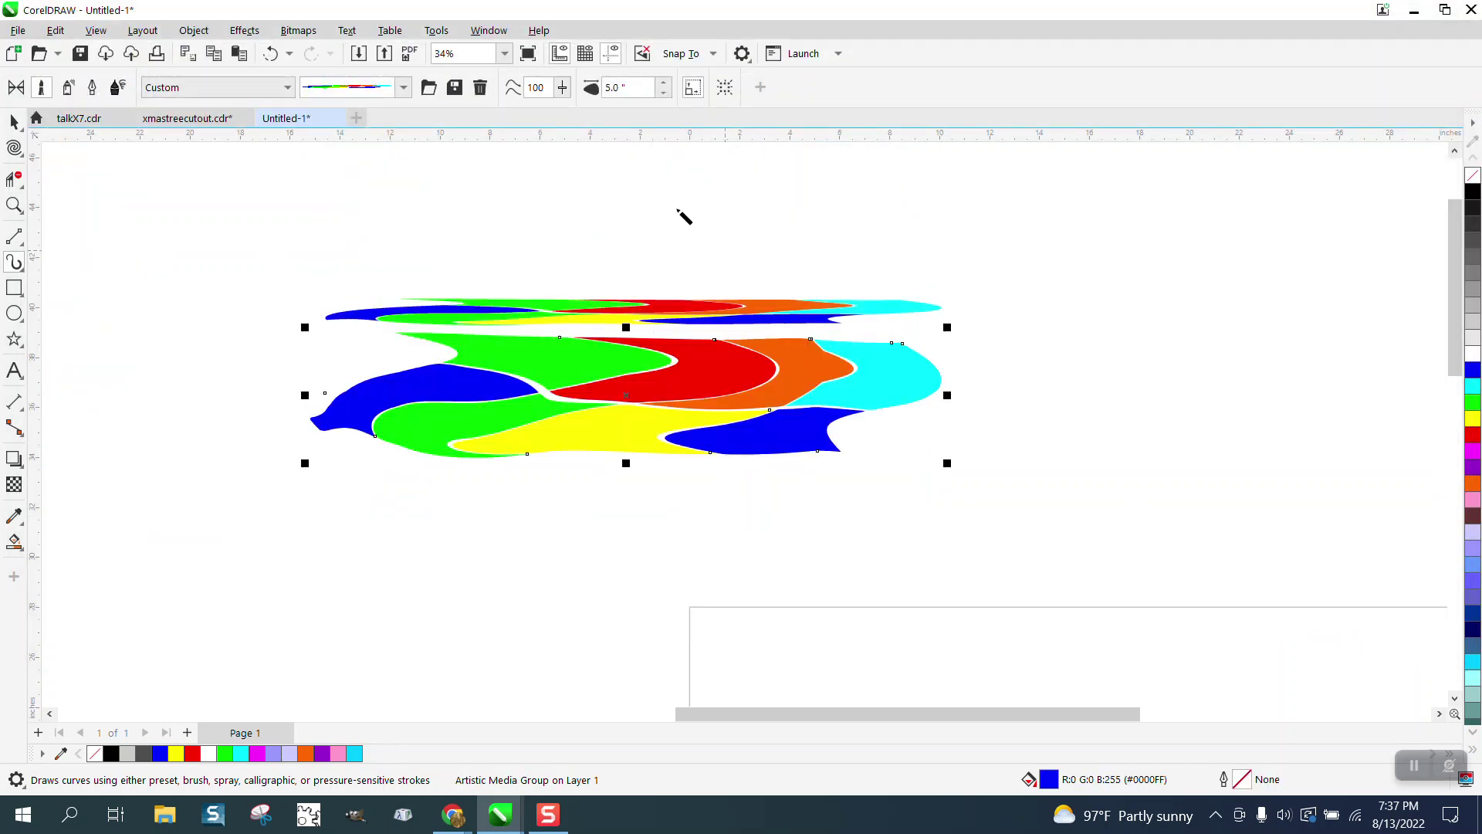
text(1)
key(Return)
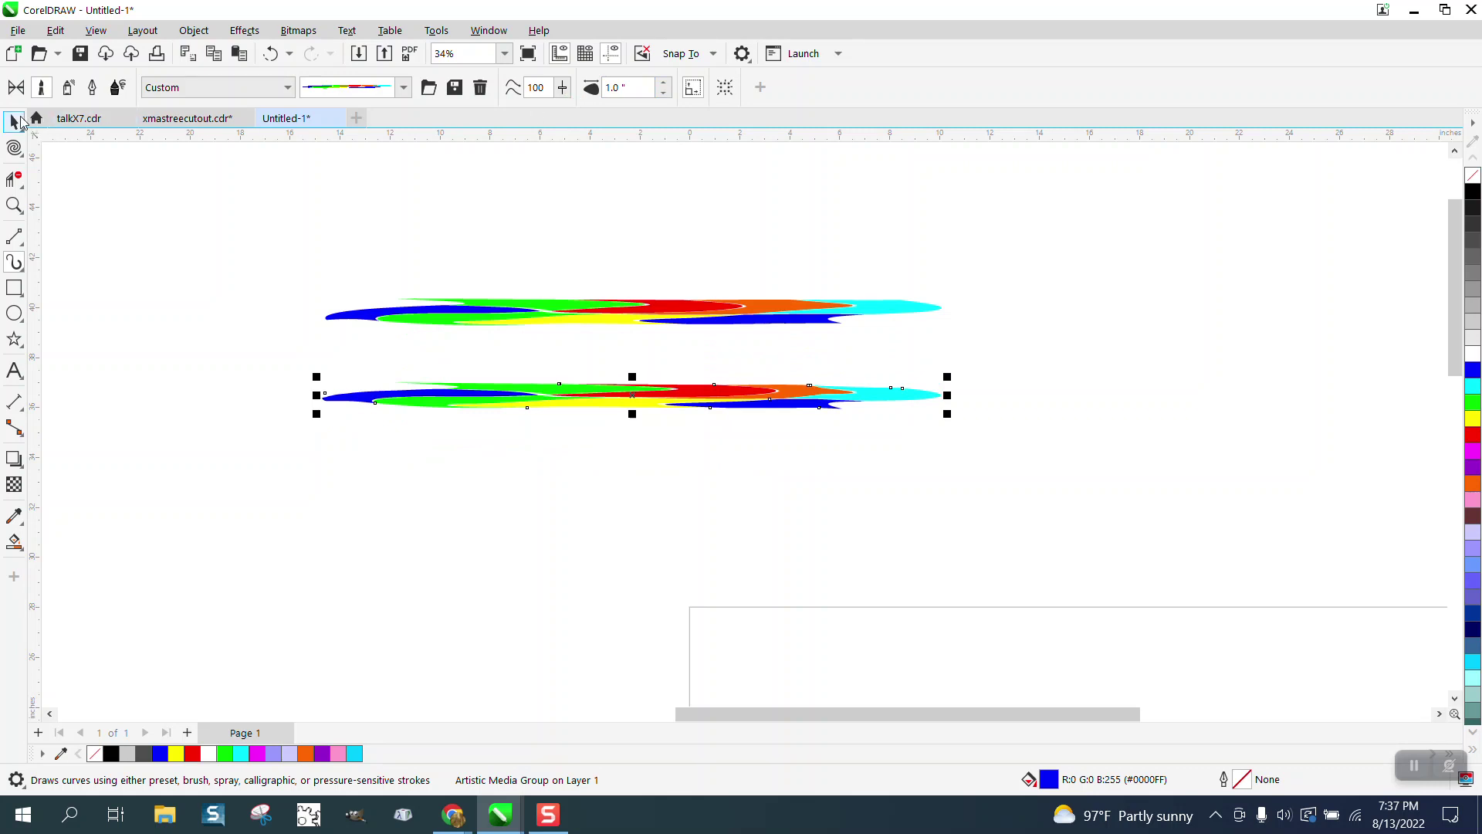
Draw a circle about 15.1 inches in diameter beside the strips and apply the new Artistic Media brush to it
click(14, 313)
drag(1328, 246, 967, 624)
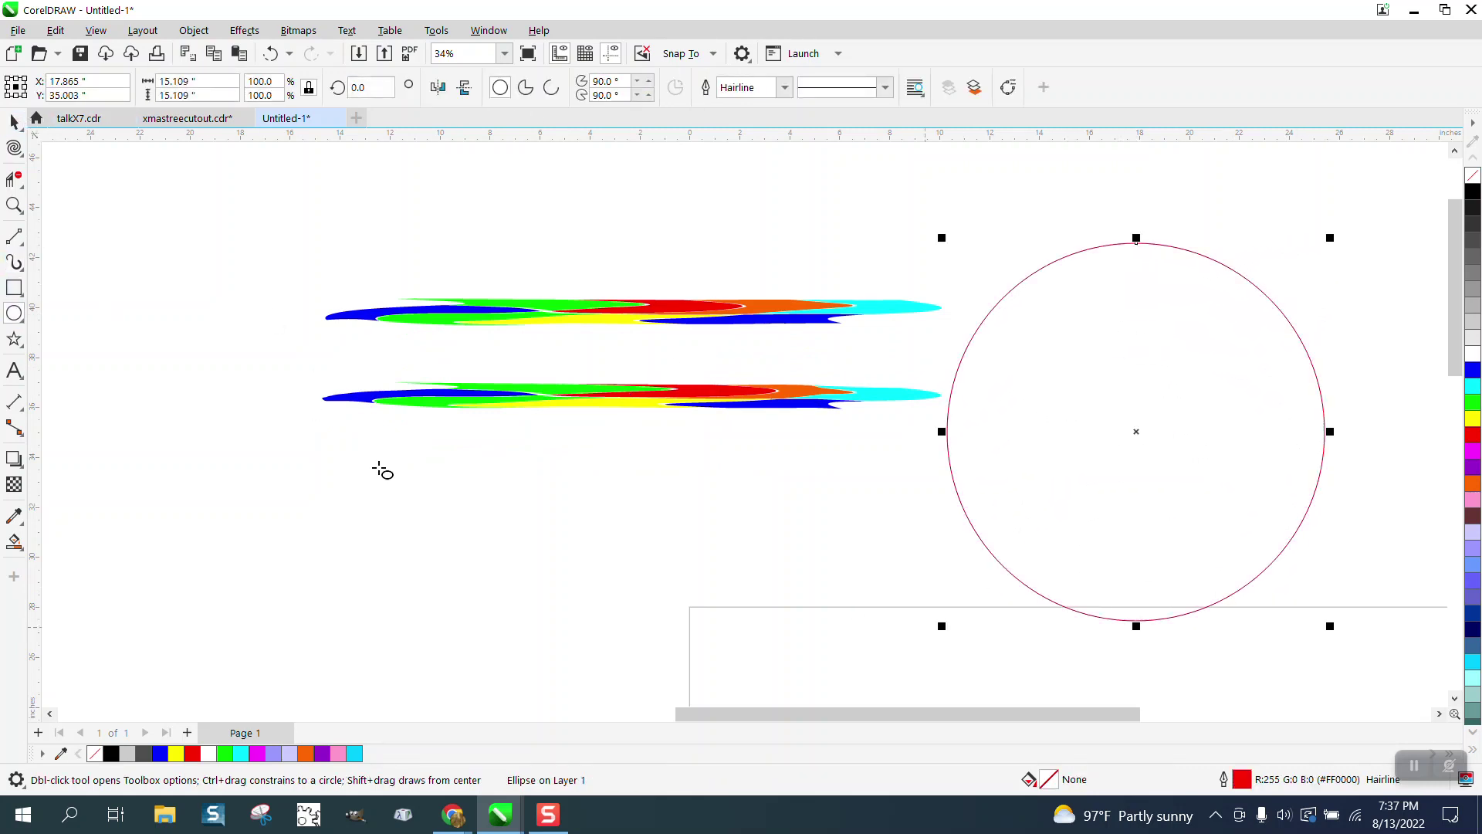
click(14, 262)
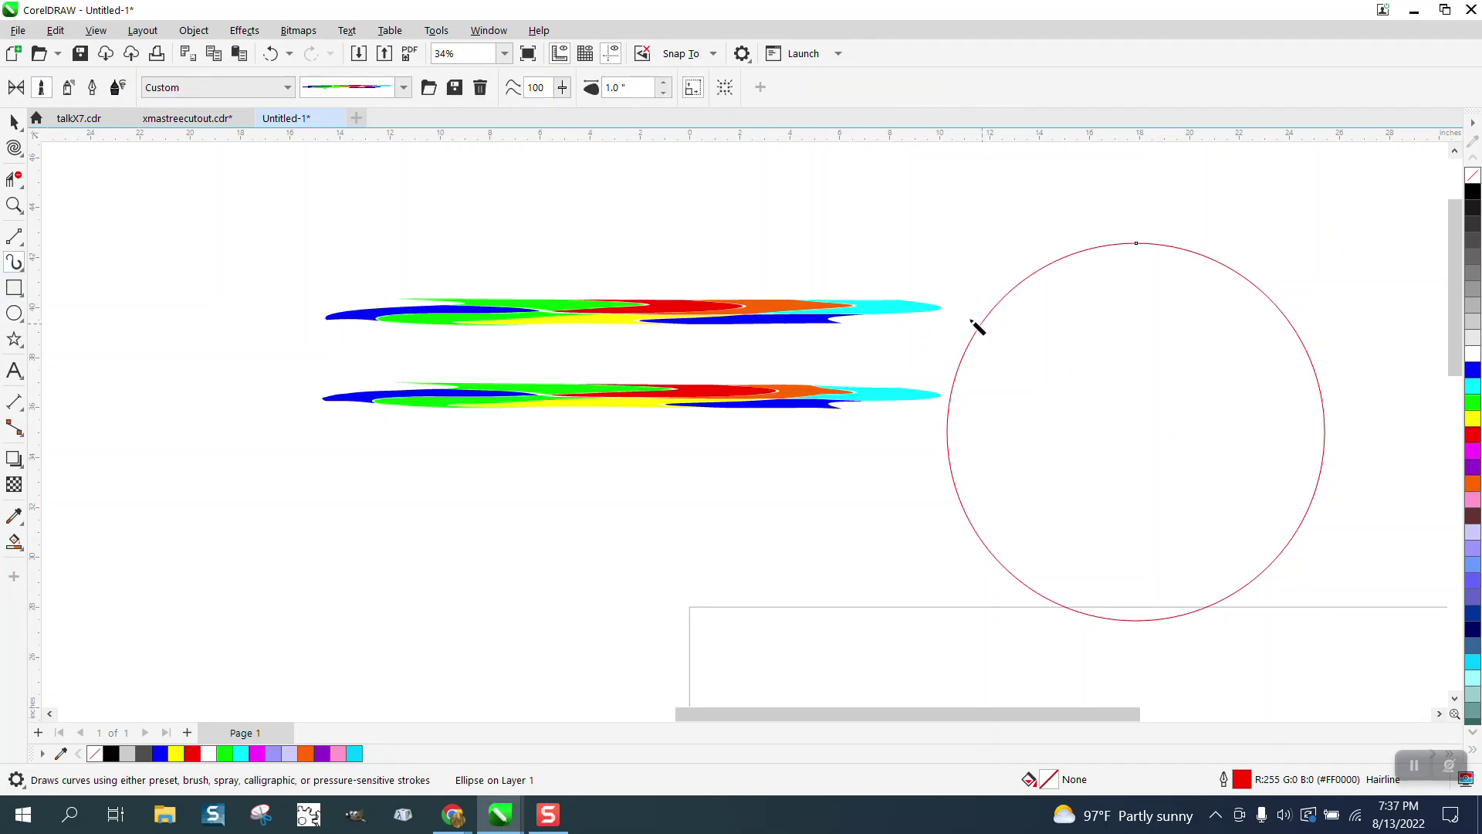
click(664, 83)
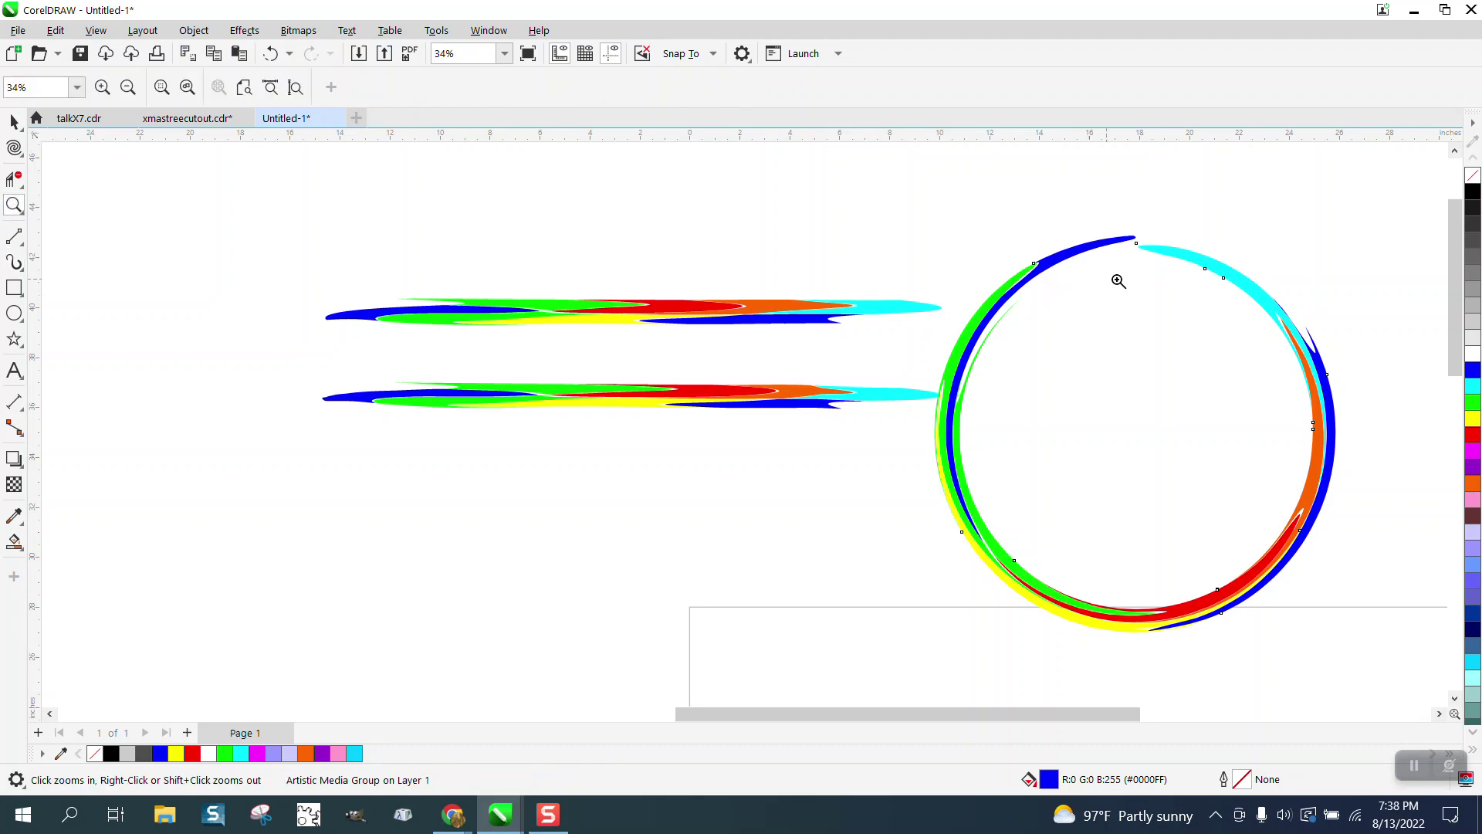
Move the brush-stroke circle farther right, away from the strips, to about X 36.4 and Y 34.9 inches
drag(1327, 371, 1333, 395)
scroll(624, 310, down, 5)
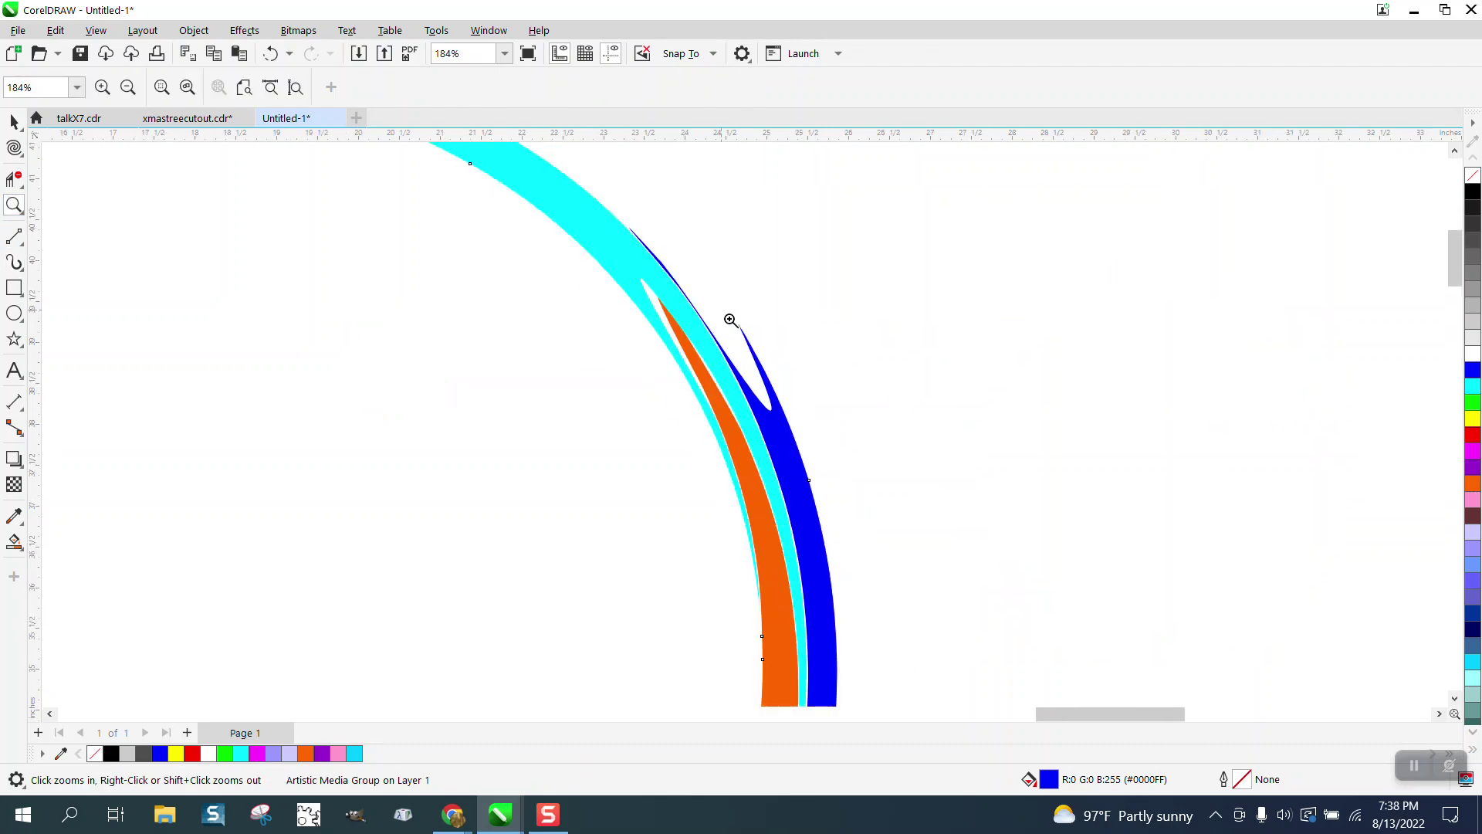
drag(822, 592, 822, 592)
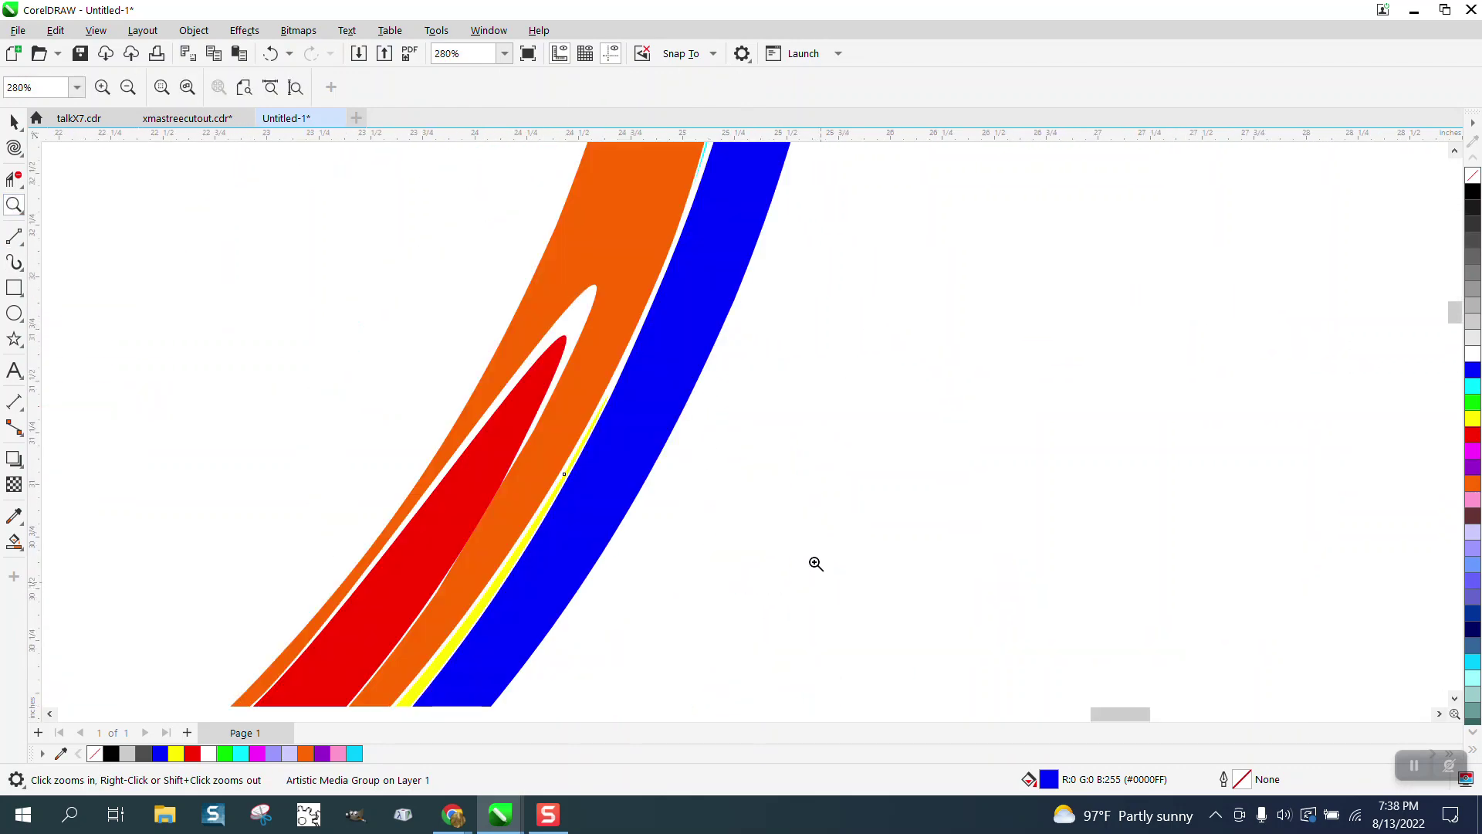
scroll(780, 371, down, 5)
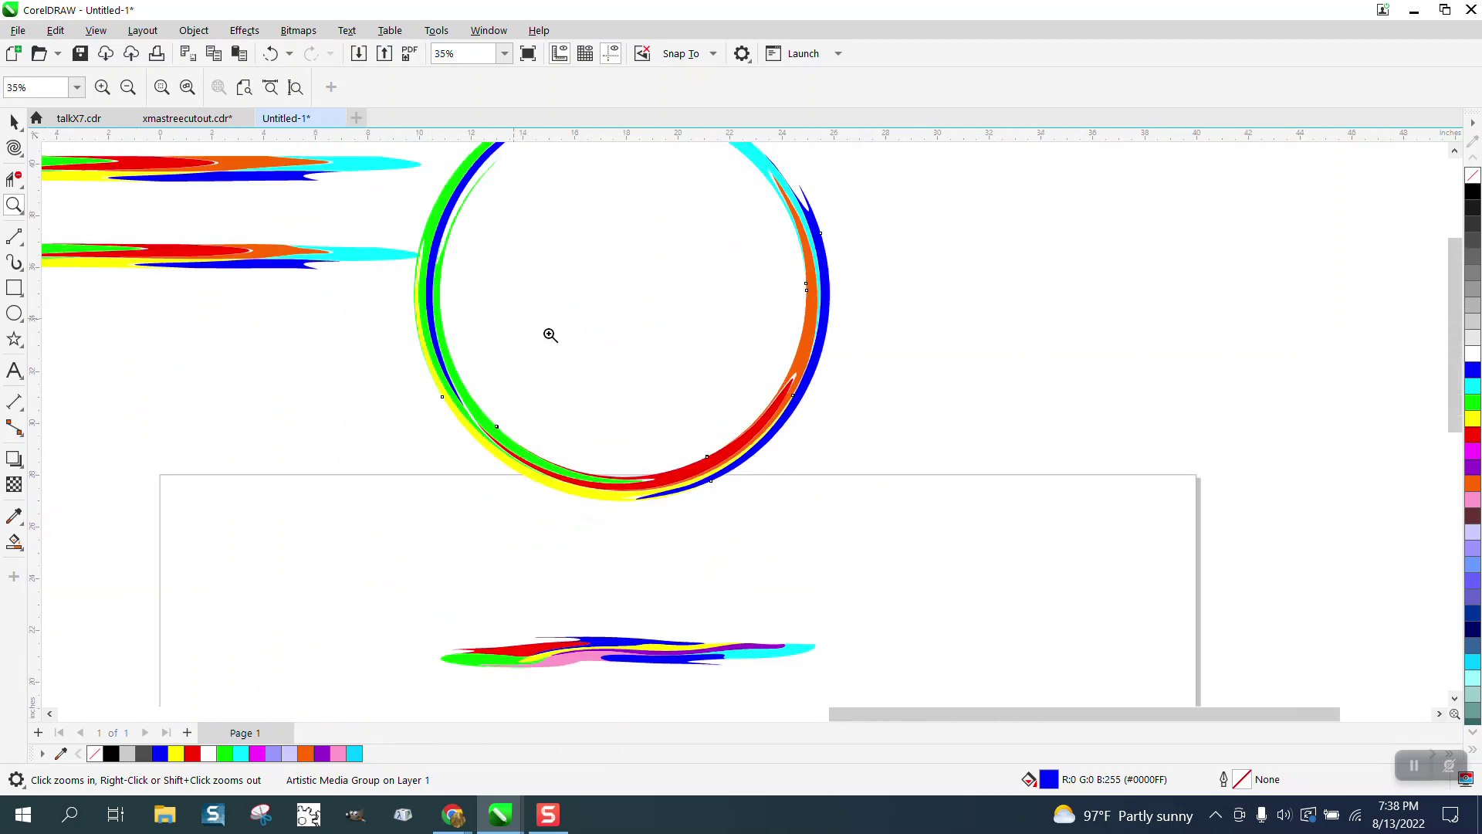
scroll(549, 334, down, 2)
click(13, 122)
drag(440, 189, 775, 434)
drag(657, 322, 892, 315)
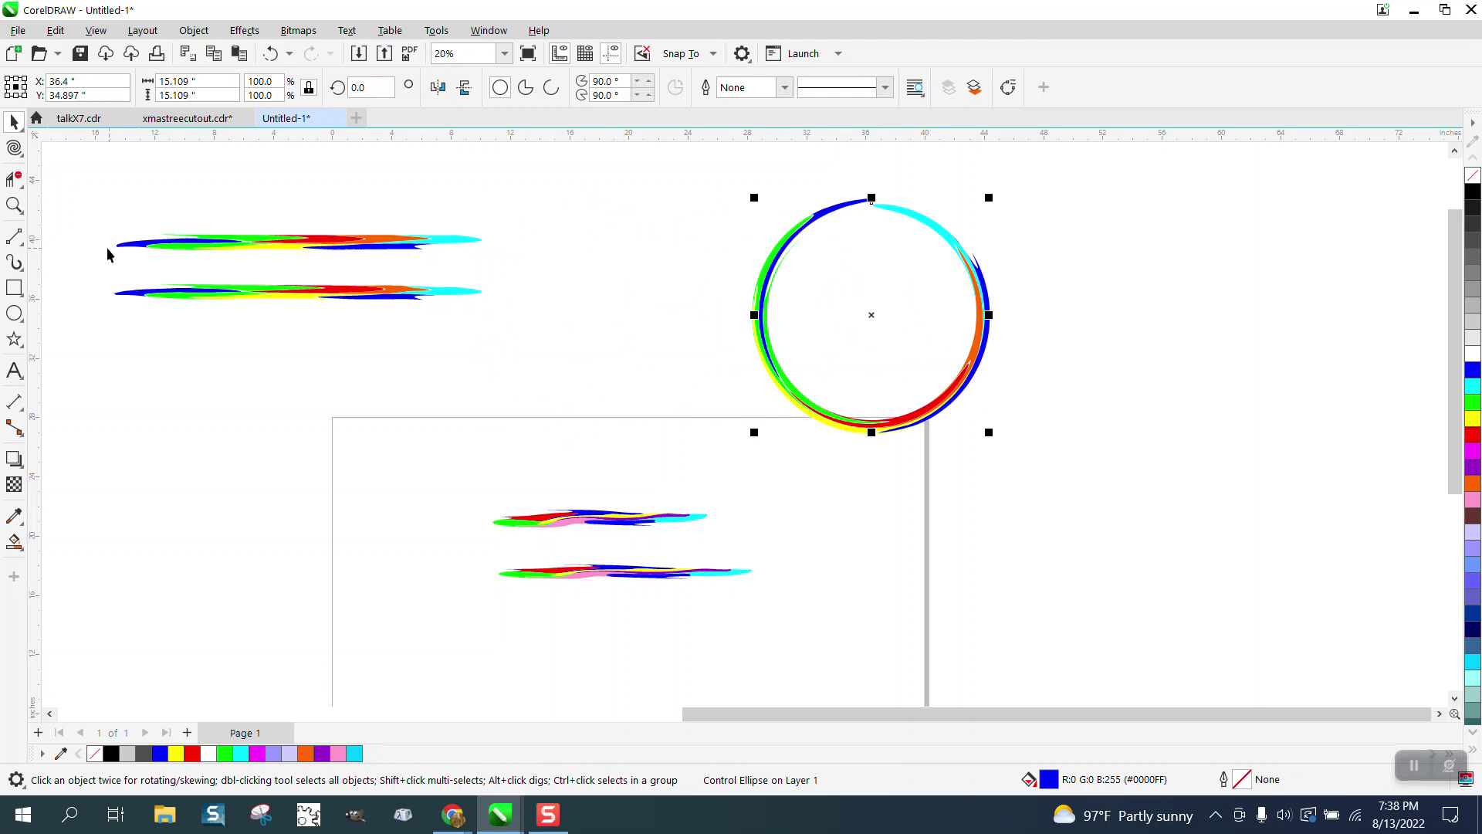
Draw a black-filled rectangle about 27.5 by 22.1 inches over the brush-stroke circle and send it behind the circle
click(13, 288)
drag(695, 160, 1103, 488)
click(1472, 192)
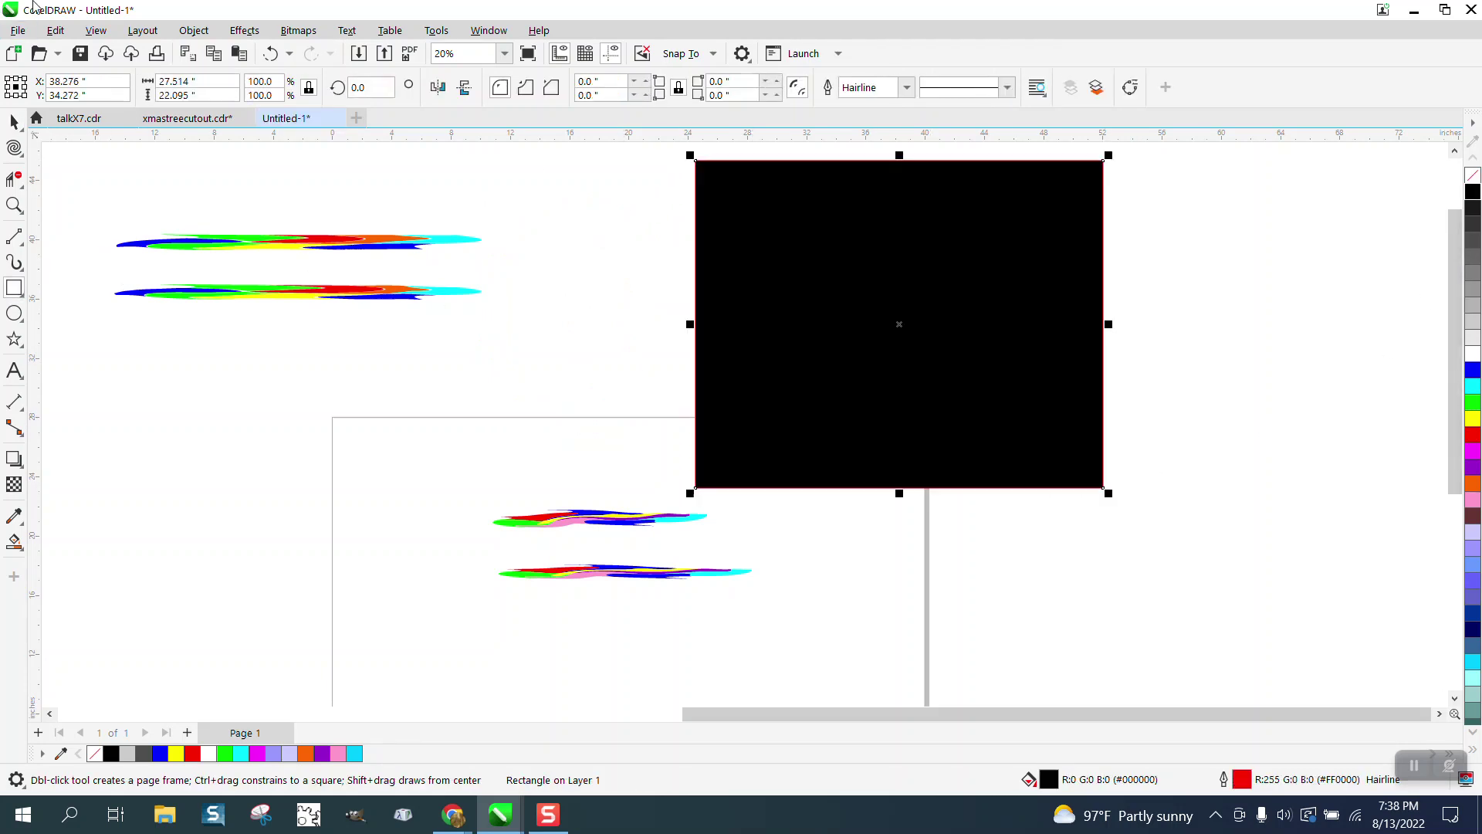
click(193, 30)
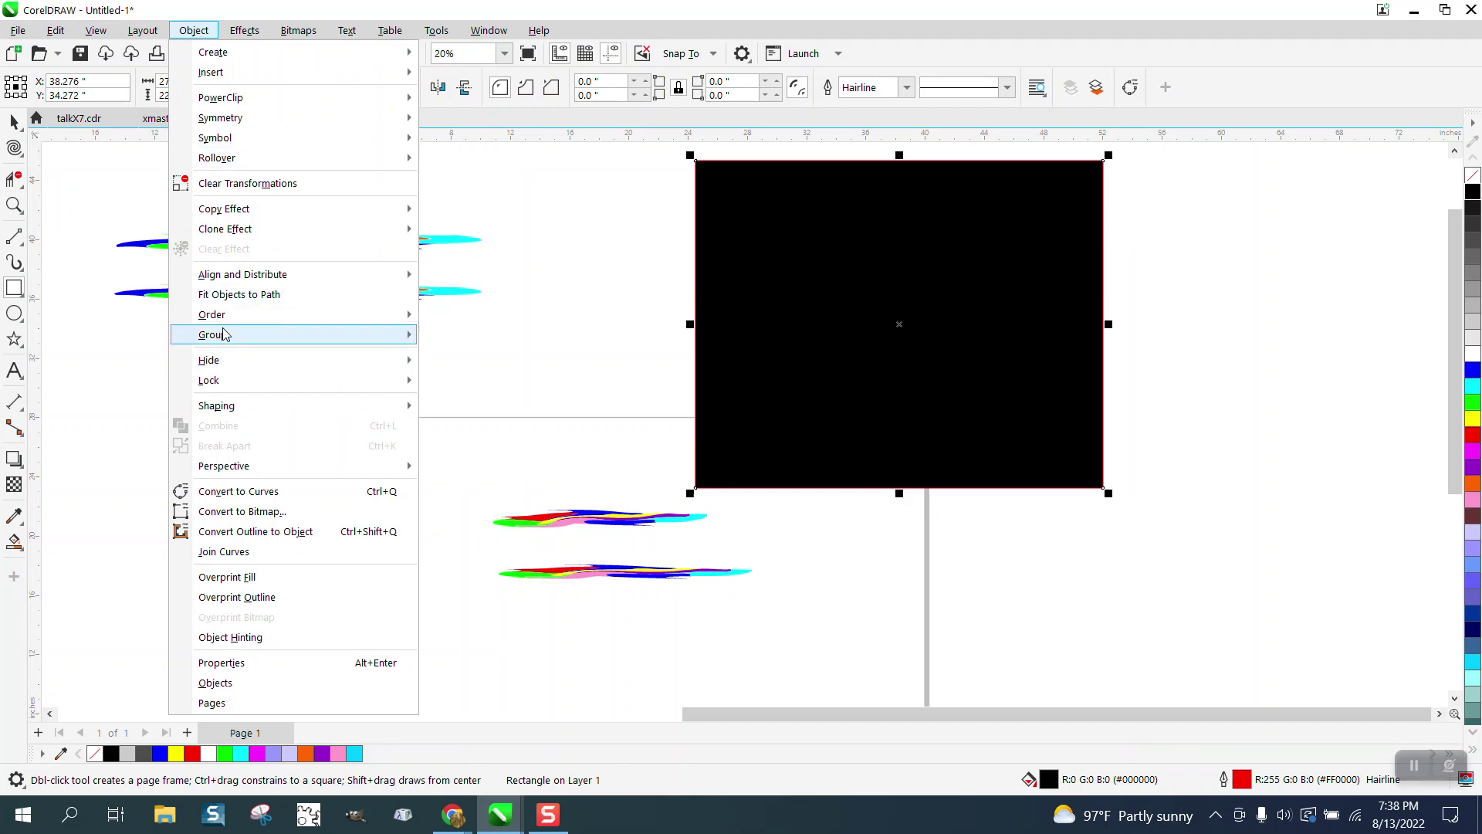
mouse_move(225, 321)
click(486, 335)
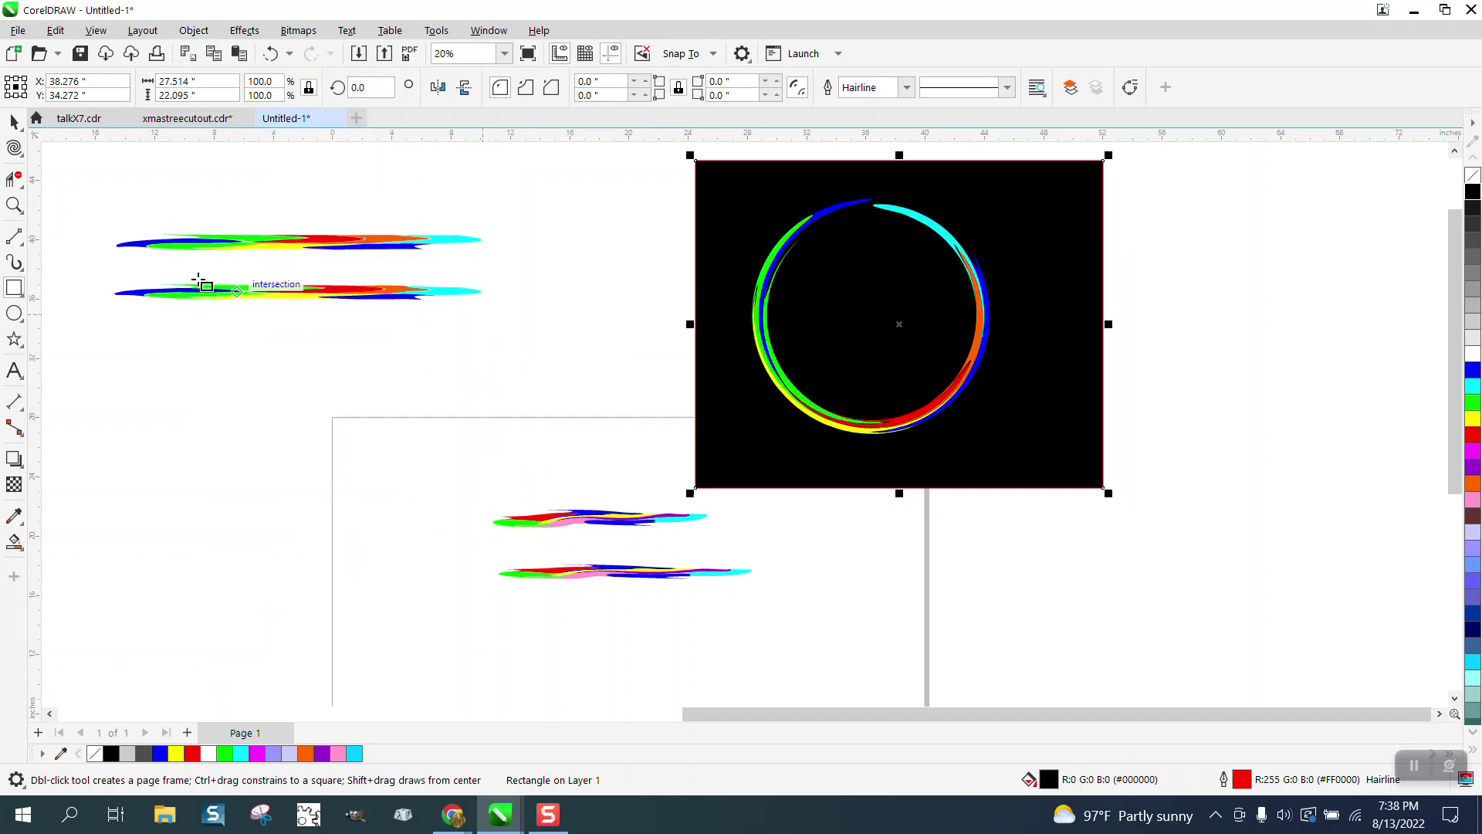
Examine the color strands of the brush-stroke circle up close against the black background
click(14, 205)
drag(886, 255, 1052, 372)
scroll(735, 358, down, 2)
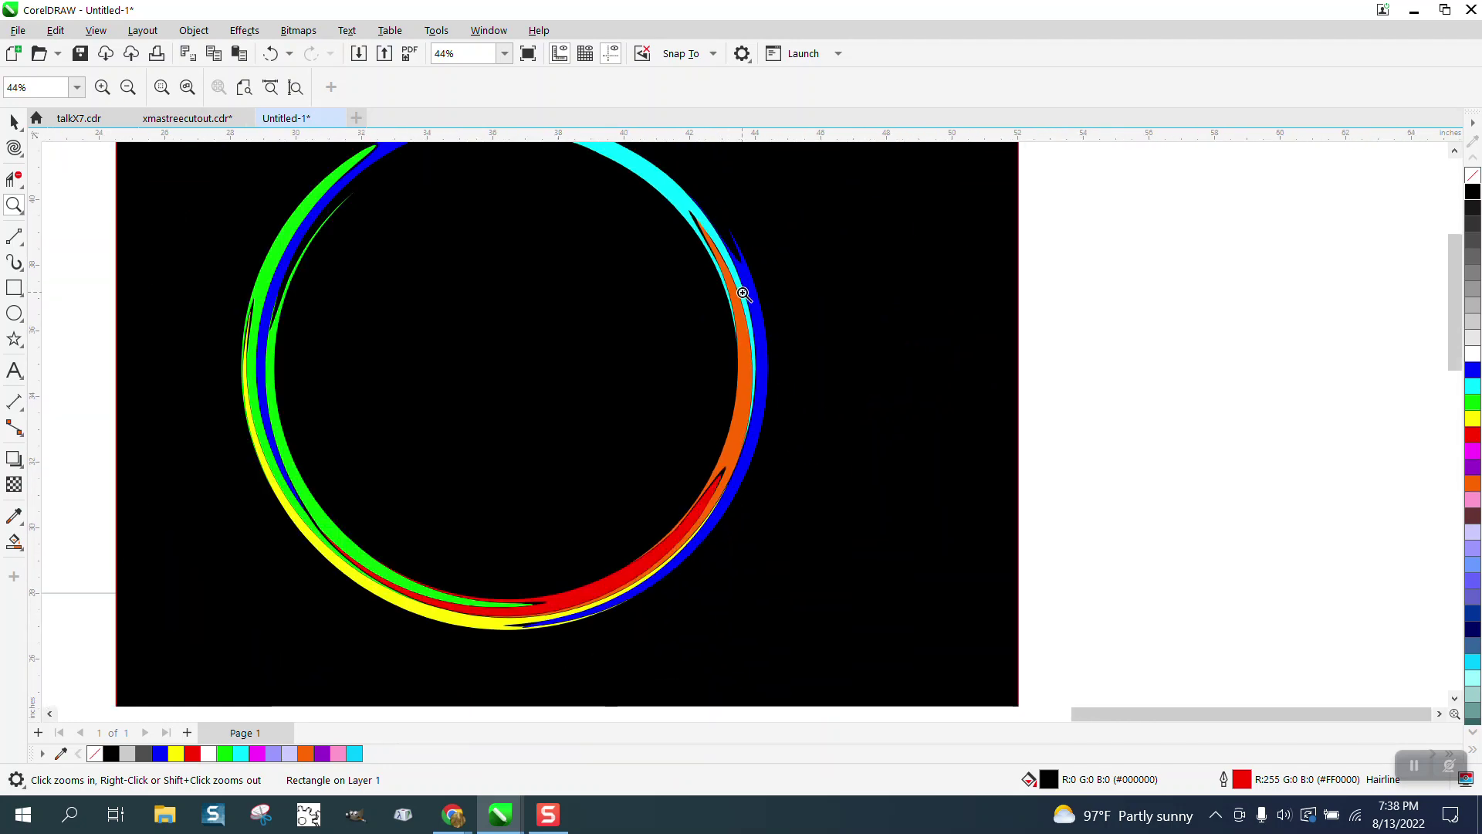
drag(491, 466, 648, 530)
scroll(648, 524, down, 3)
scroll(648, 524, down, 5)
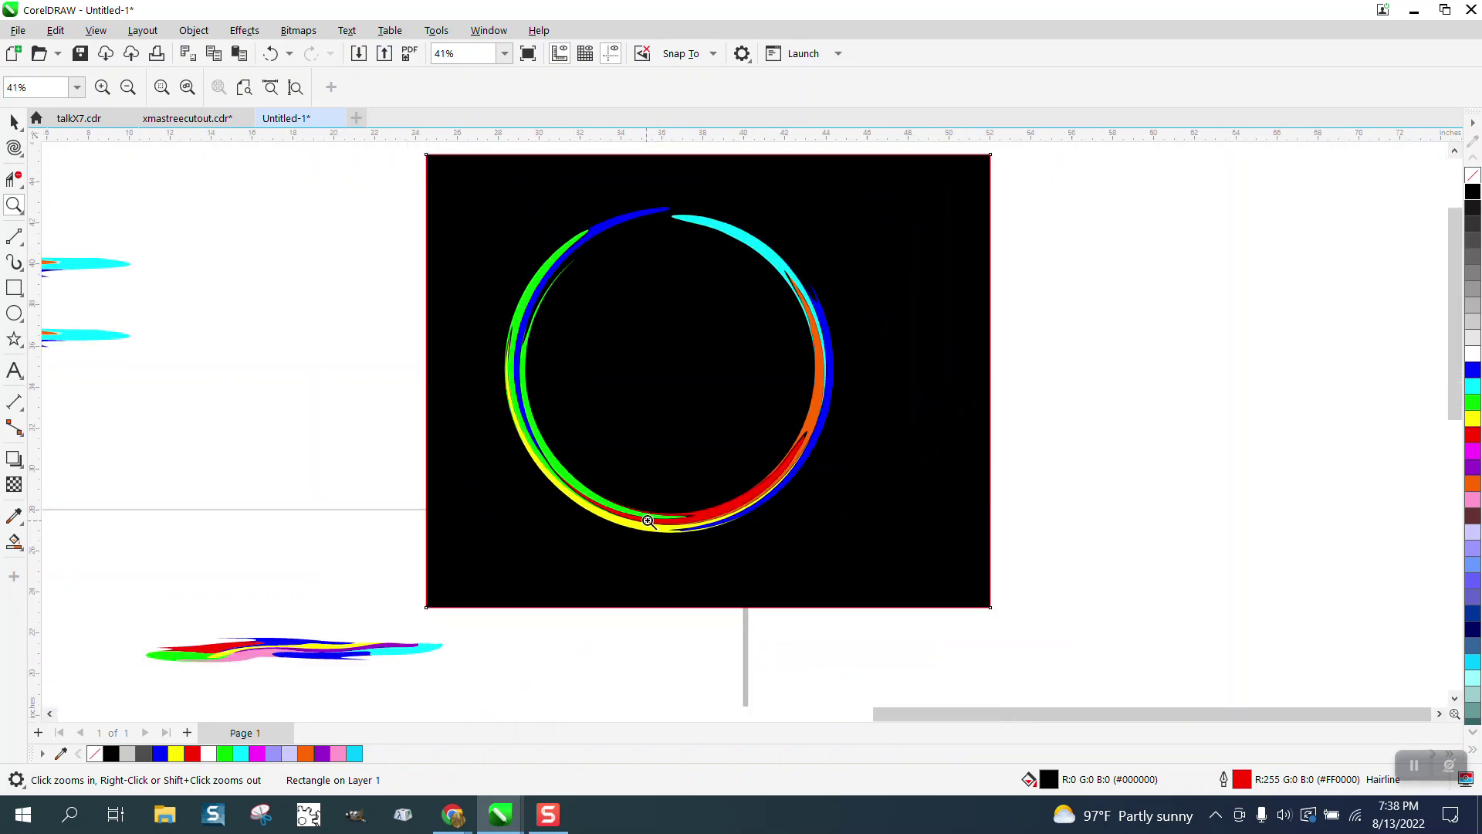